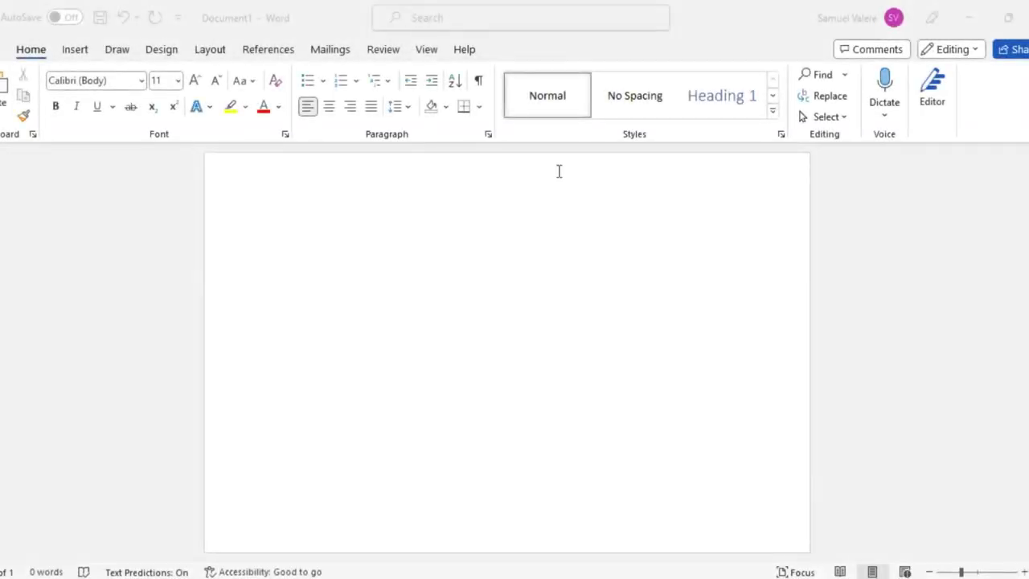
Cover the whole page with a light-yellow 8.57" × 14.42" rectangle as the background.
left_click(76, 51)
left_click(201, 80)
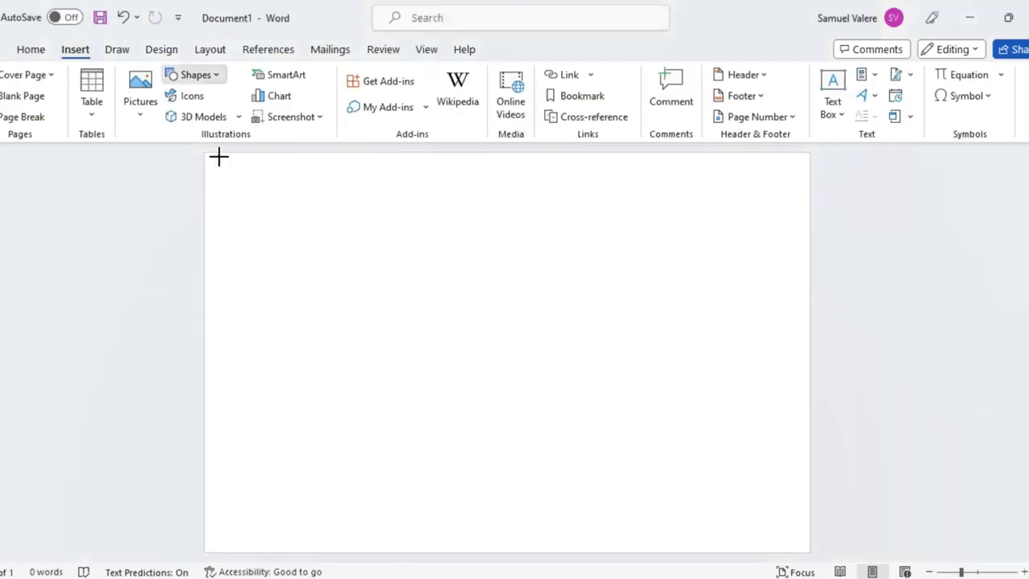
left_click_drag(204, 153, 901, 565)
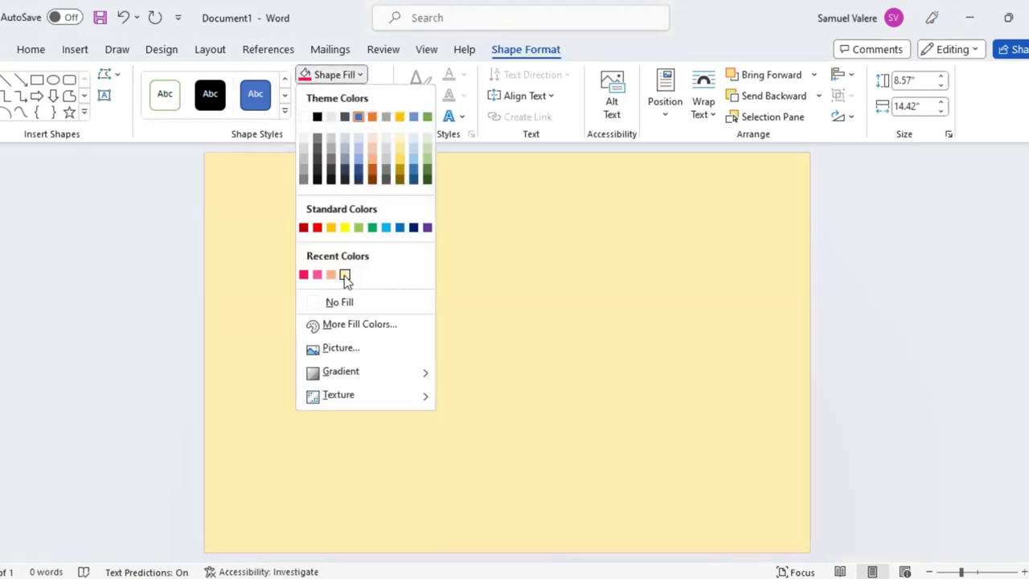
left_click(344, 276)
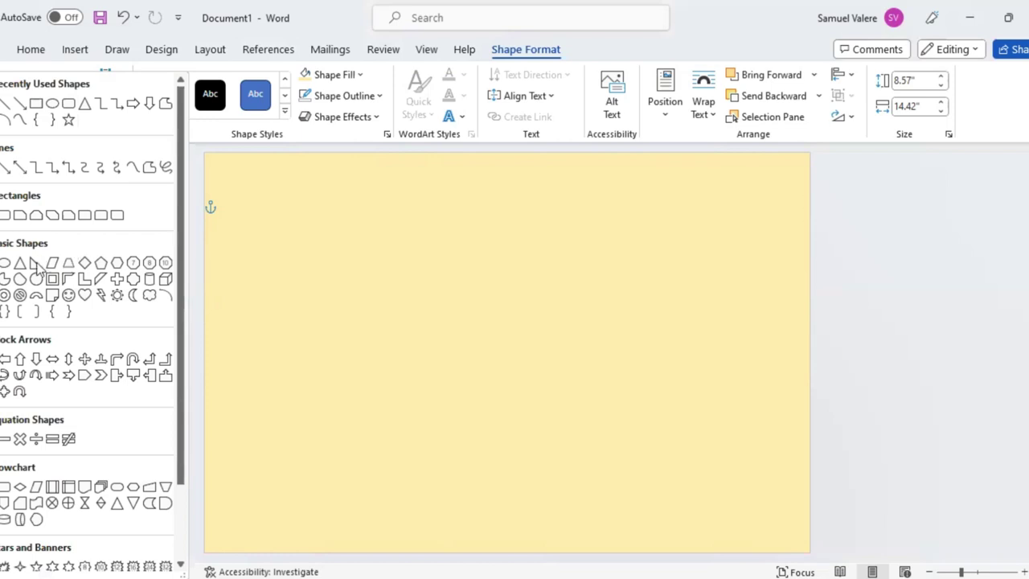
Place a pink-red right triangle, rotated 90° and sized 3.44" × 3.29", in the bottom-right corner.
left_click(35, 263)
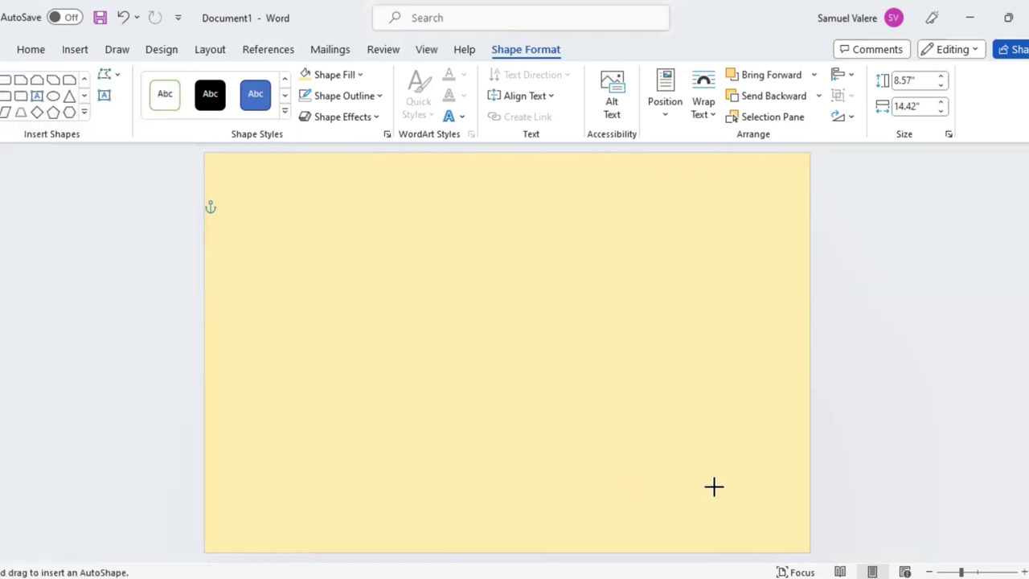
left_click_drag(714, 486, 730, 513)
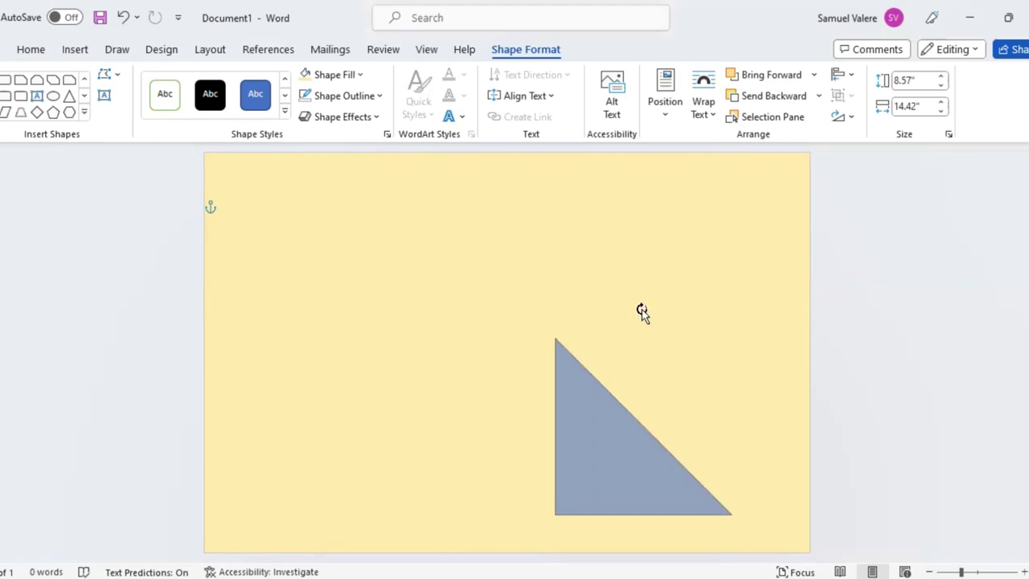
mouse_move(646, 310)
left_mouse_down()
mouse_move(527, 433)
mouse_move(558, 427)
left_mouse_up()
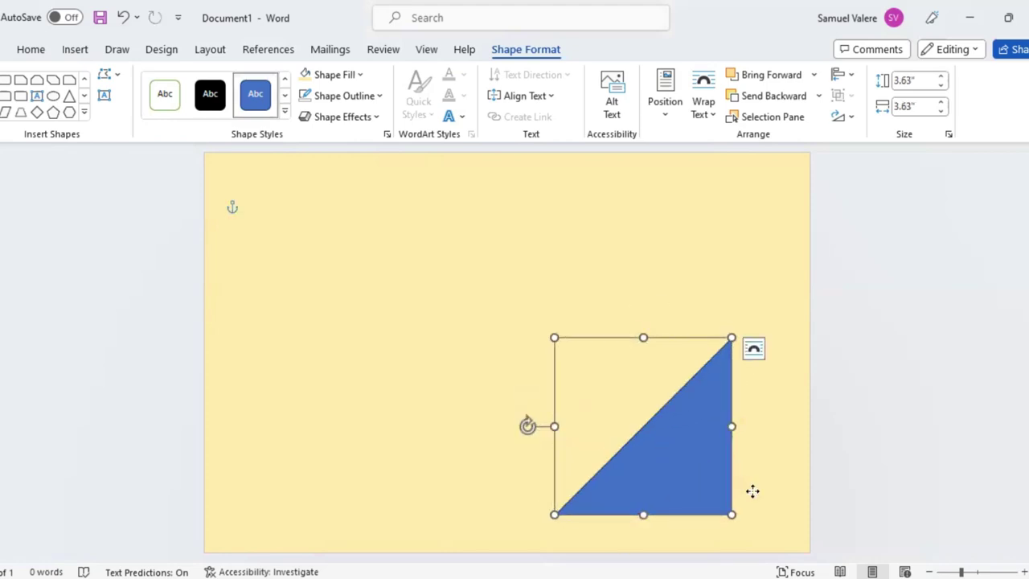
left_click_drag(667, 450, 765, 496)
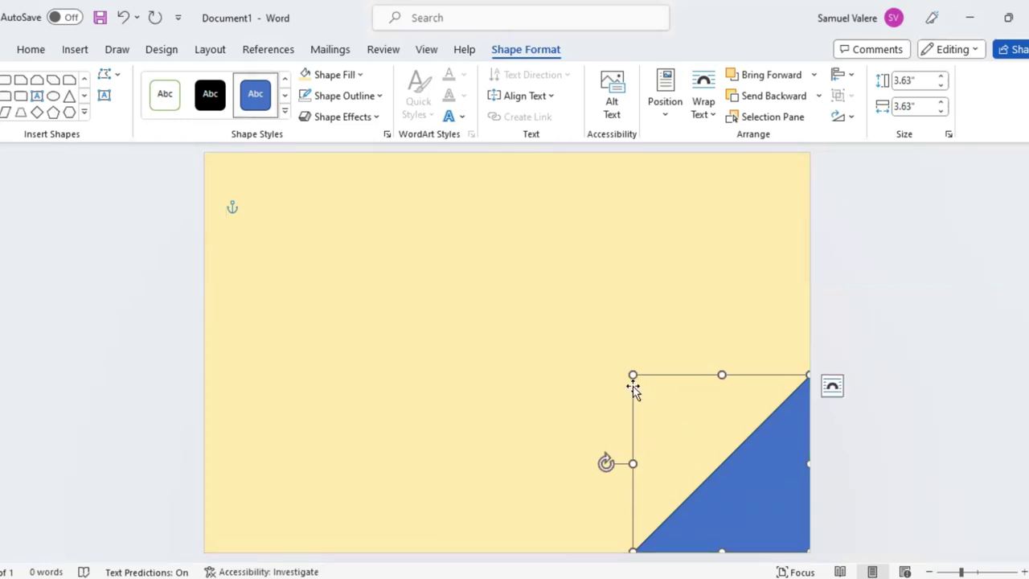
left_click_drag(633, 376, 642, 392)
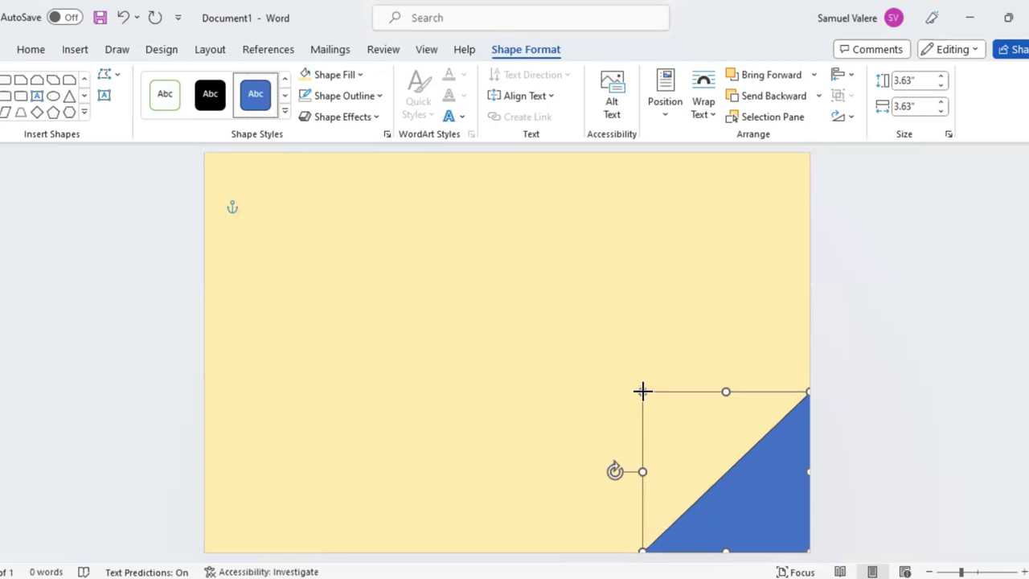
left_click(364, 75)
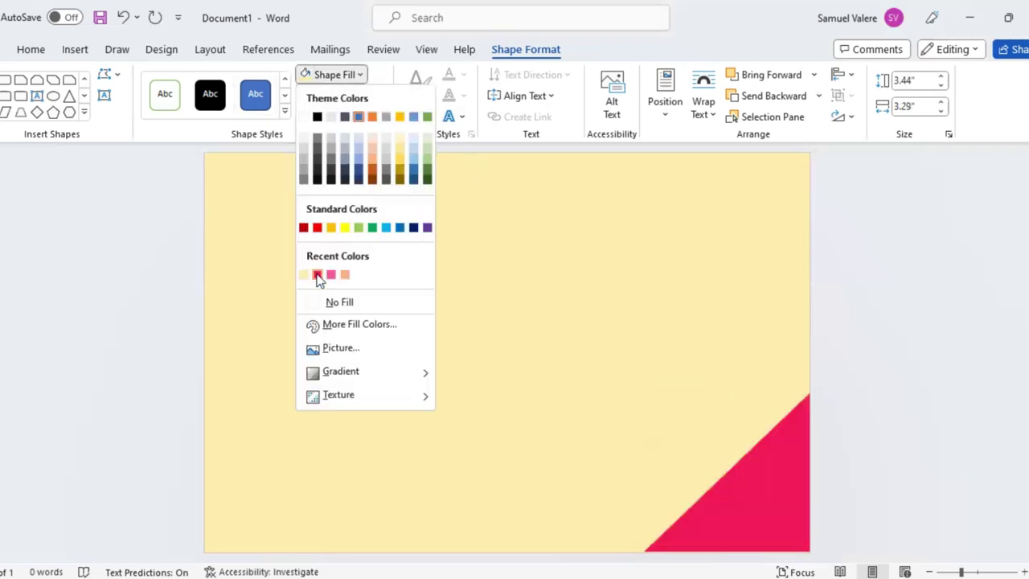
left_click(551, 441)
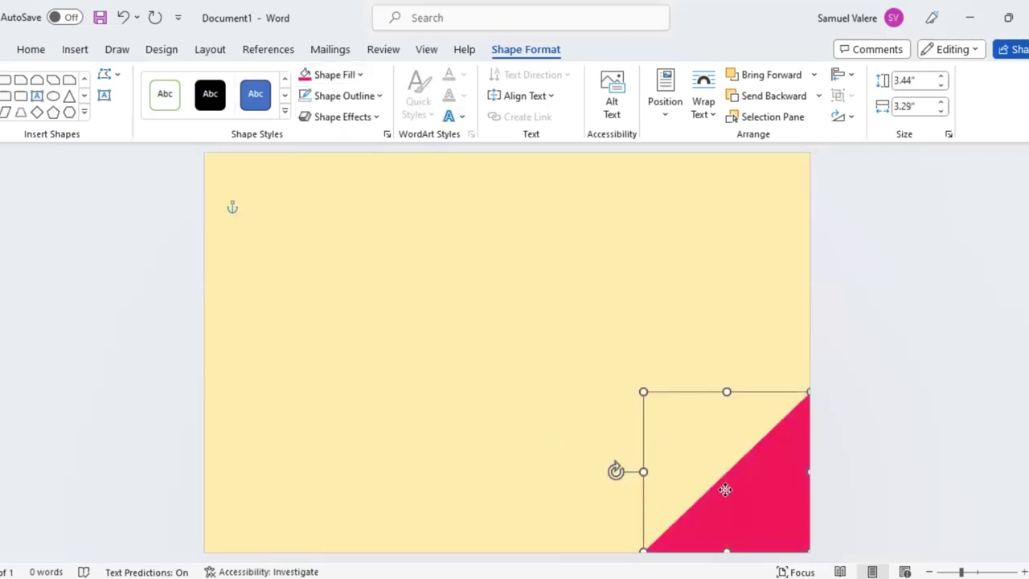
Duplicate the triangle, fill it lighter pink, send it behind the red one, and fit it 3.84" × 3.57".
left_click_drag(735, 512, 676, 483)
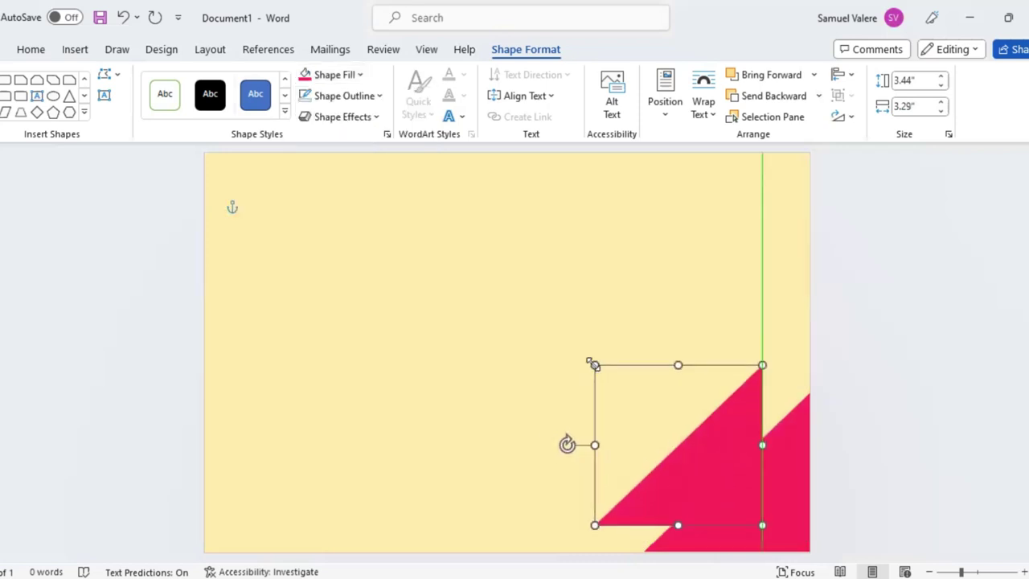
left_click_drag(595, 365, 588, 362)
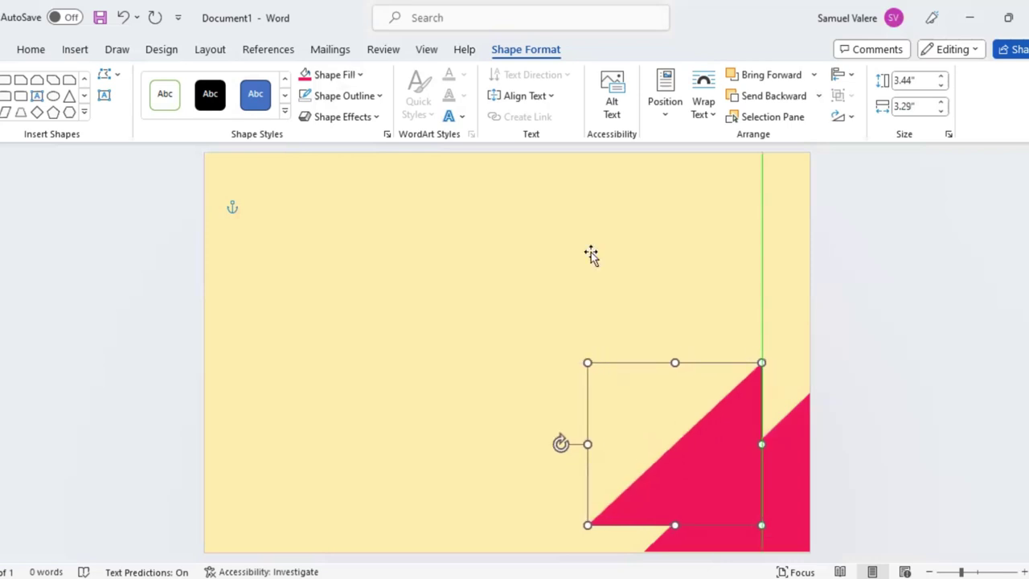
left_click(362, 76)
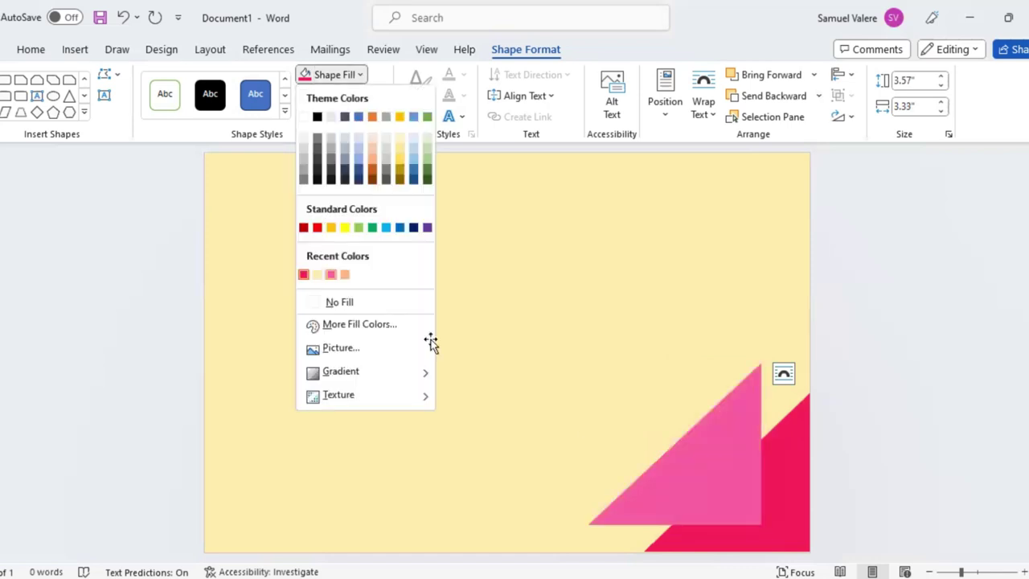
left_click(696, 475)
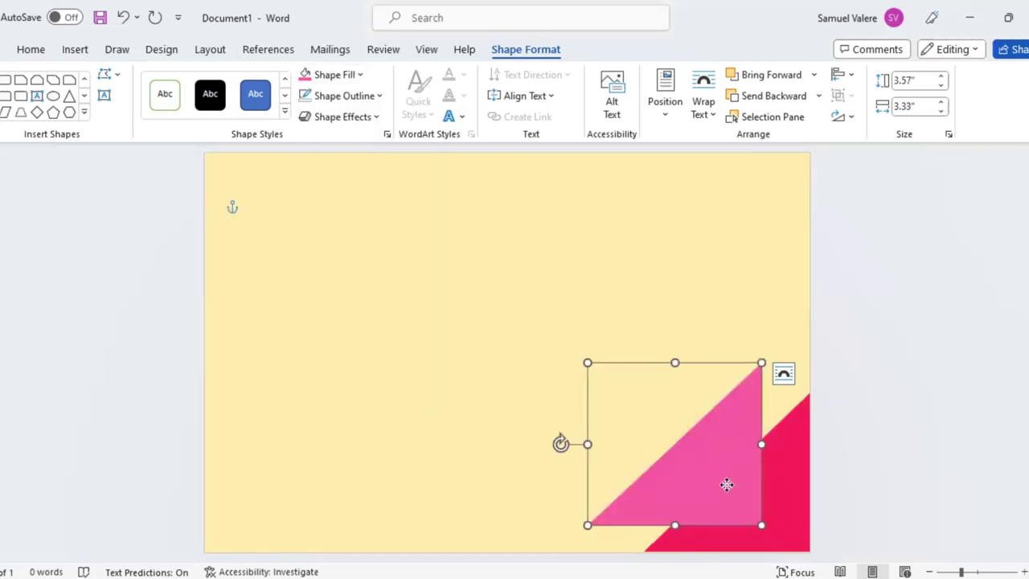
left_click_drag(726, 484, 747, 495)
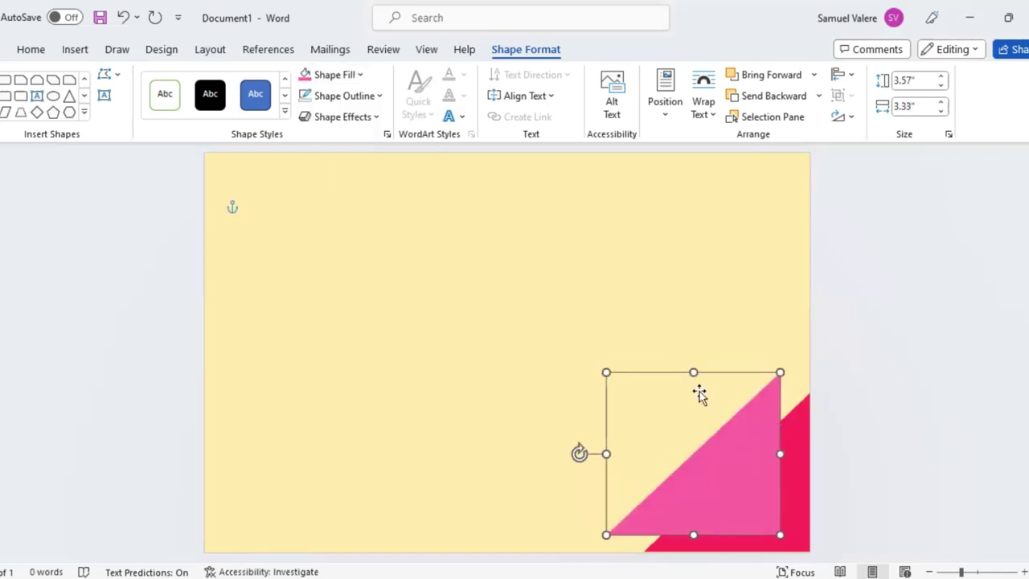
left_click(768, 98)
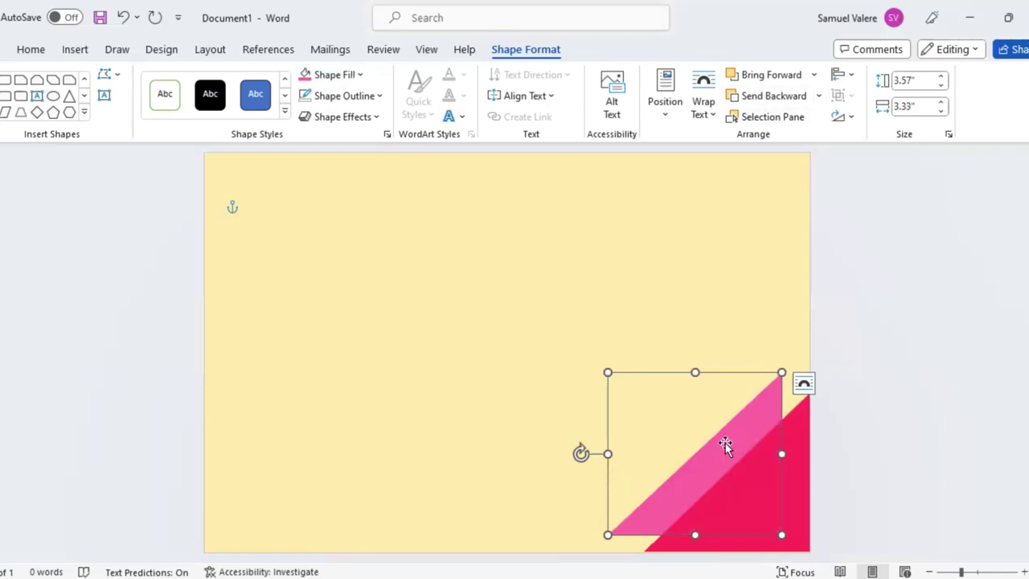
left_click_drag(725, 443, 758, 459)
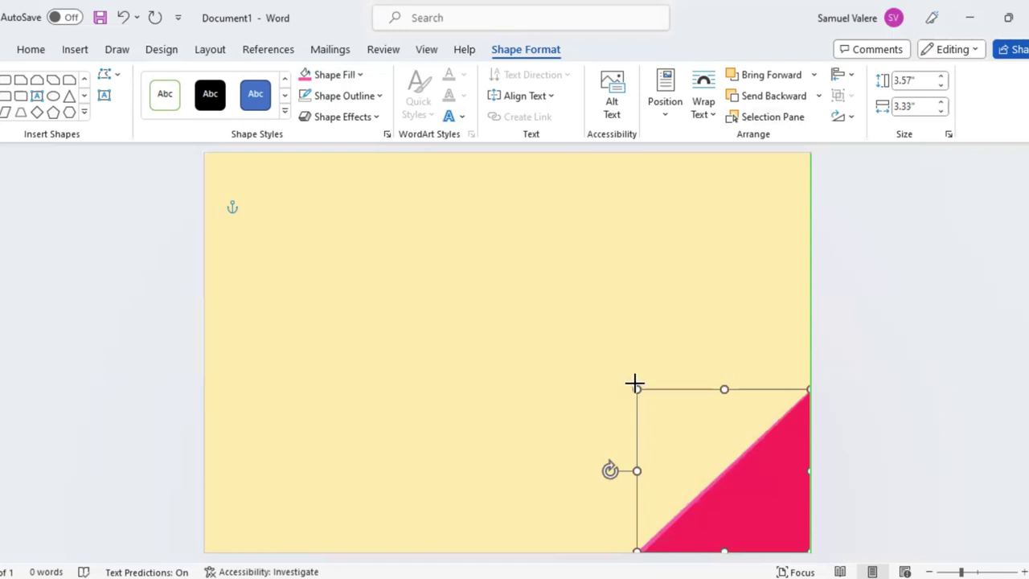
mouse_move(635, 383)
left_mouse_down()
mouse_move(626, 376)
mouse_move(656, 421)
mouse_move(661, 408)
left_mouse_up()
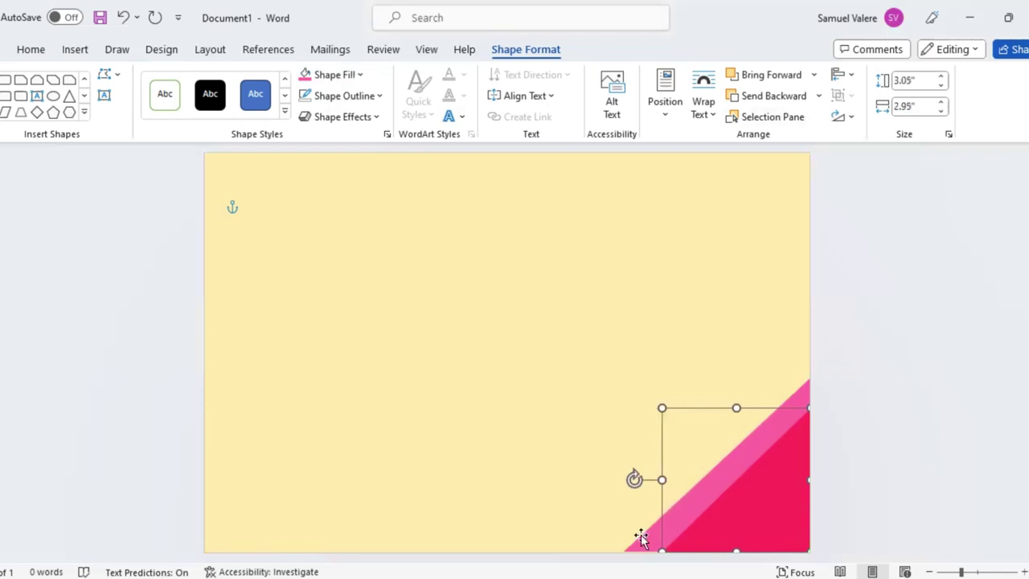
key("ctrl+z")
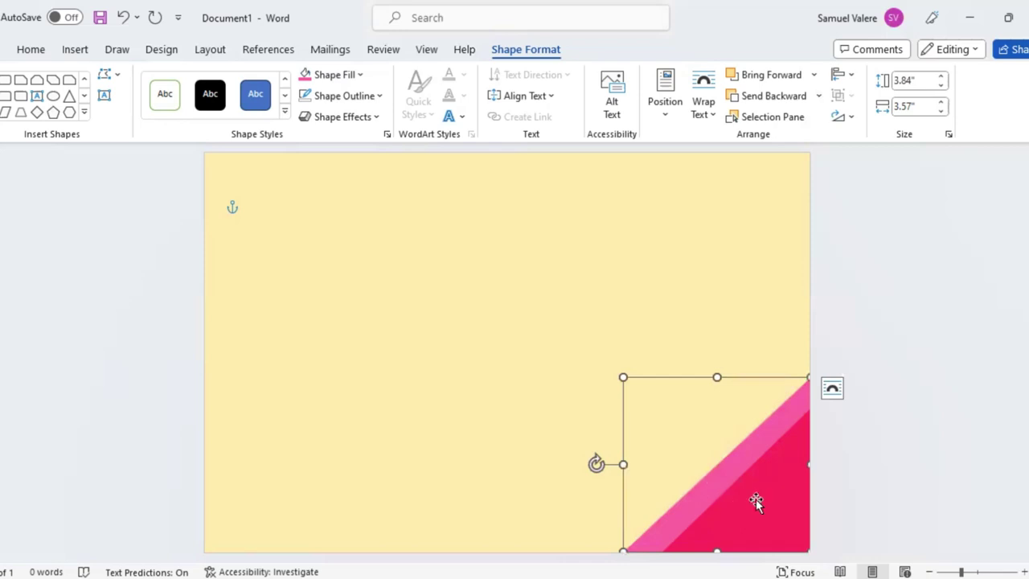
Group the red and pink corner triangles into one object.
key("ctrl+v")
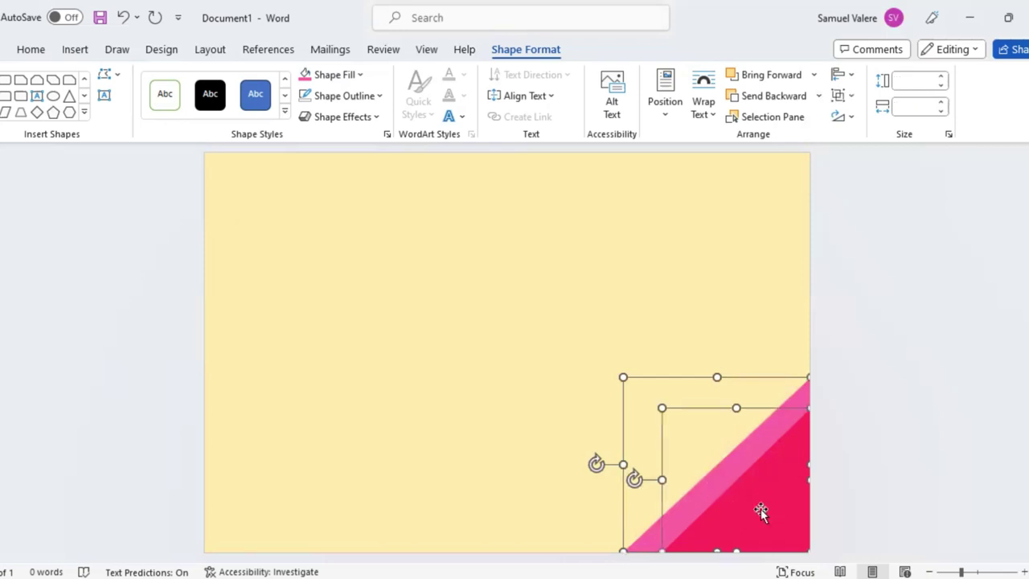
left_click(843, 97)
key("g")
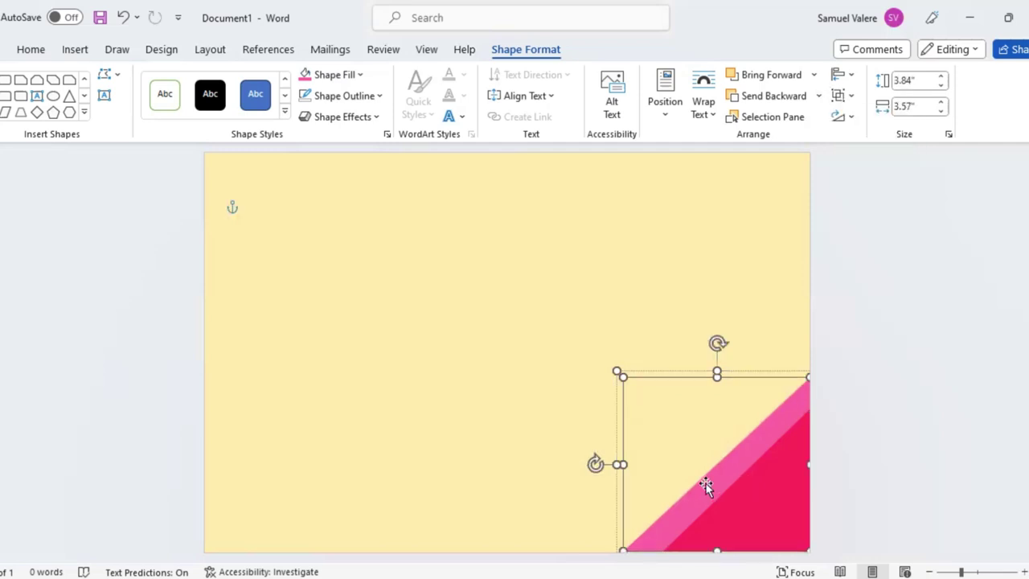
Place a copy of the two-tone triangle group in the page's upper-left area.
left_click(702, 510)
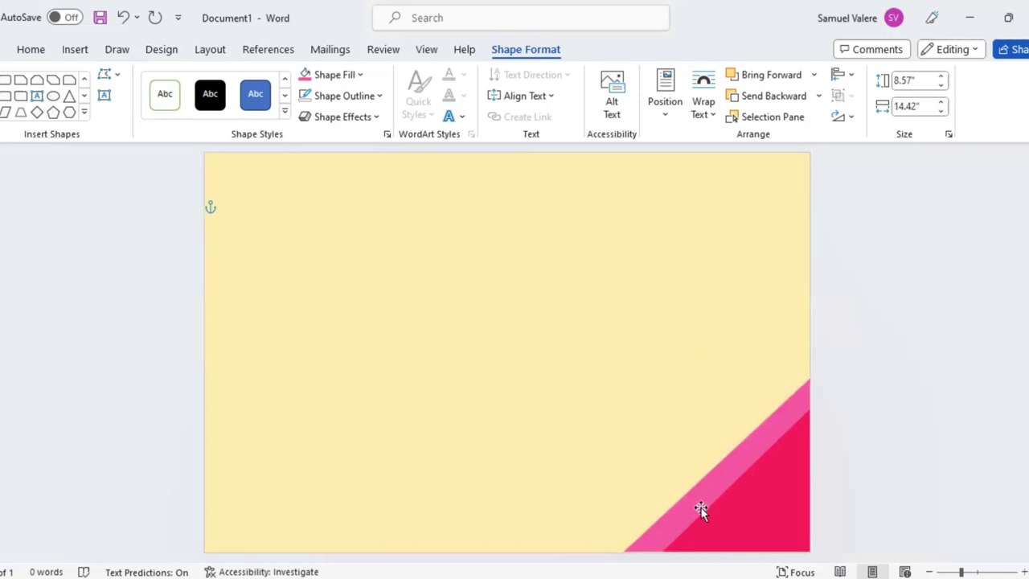
left_click(696, 502)
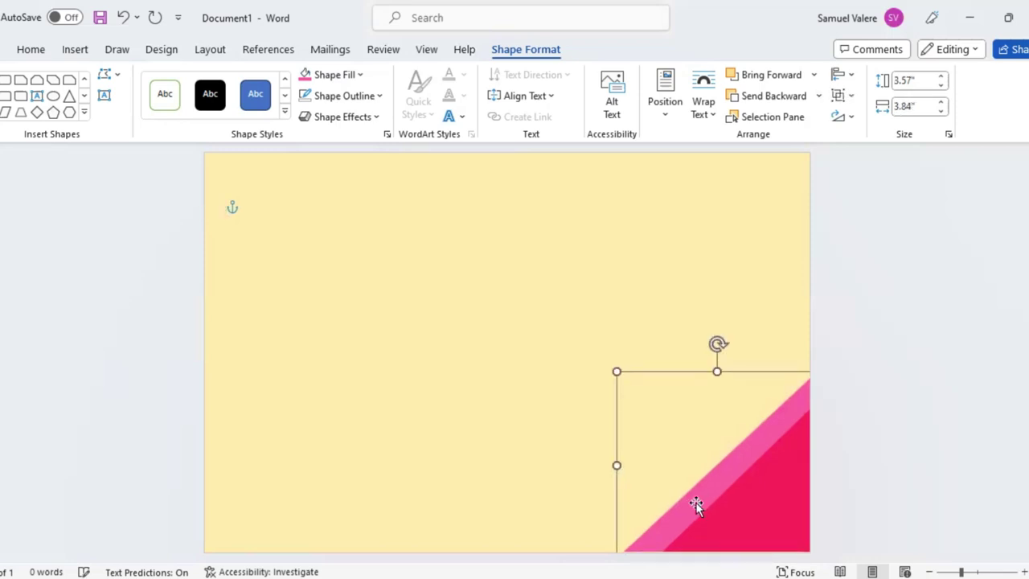
key("alt+Right")
key("alt+Right")
key("alt+Right")
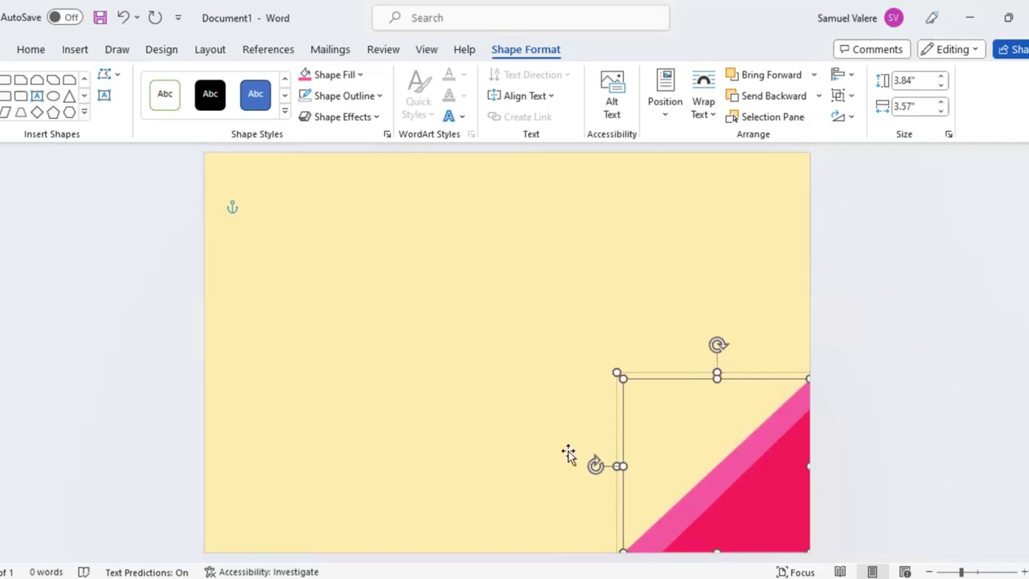
left_click(726, 513)
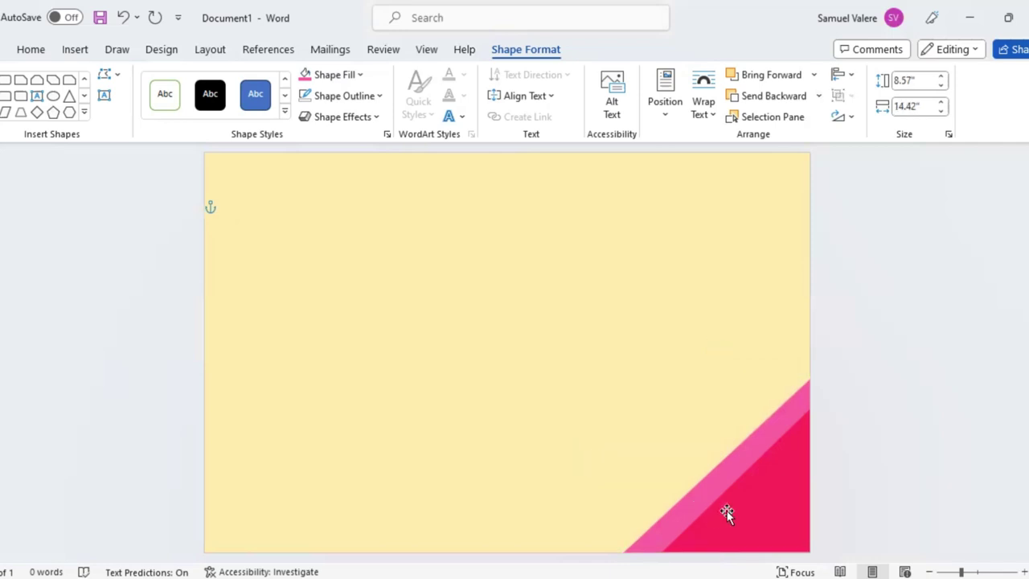
right_click(794, 303)
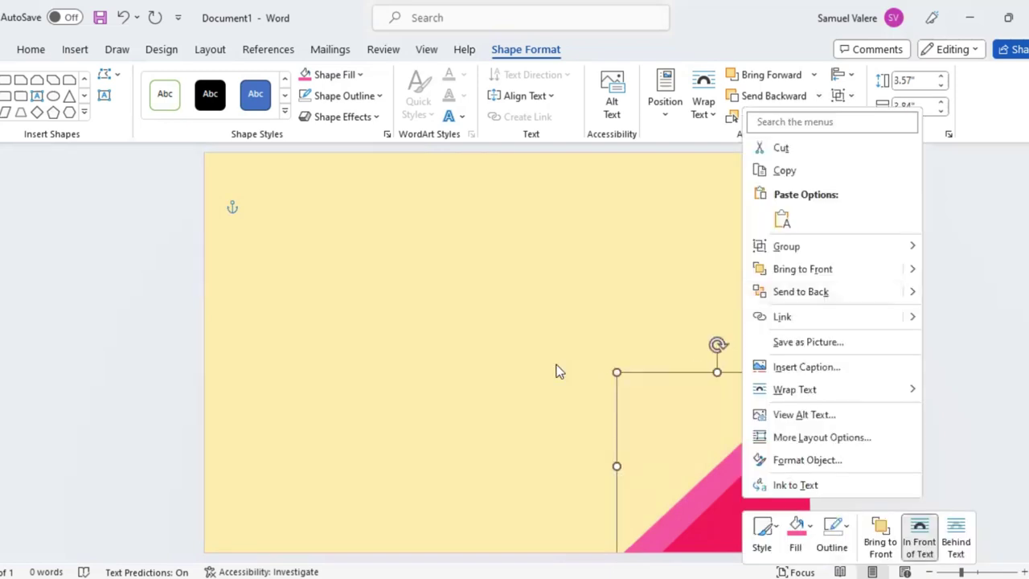
left_click(665, 465)
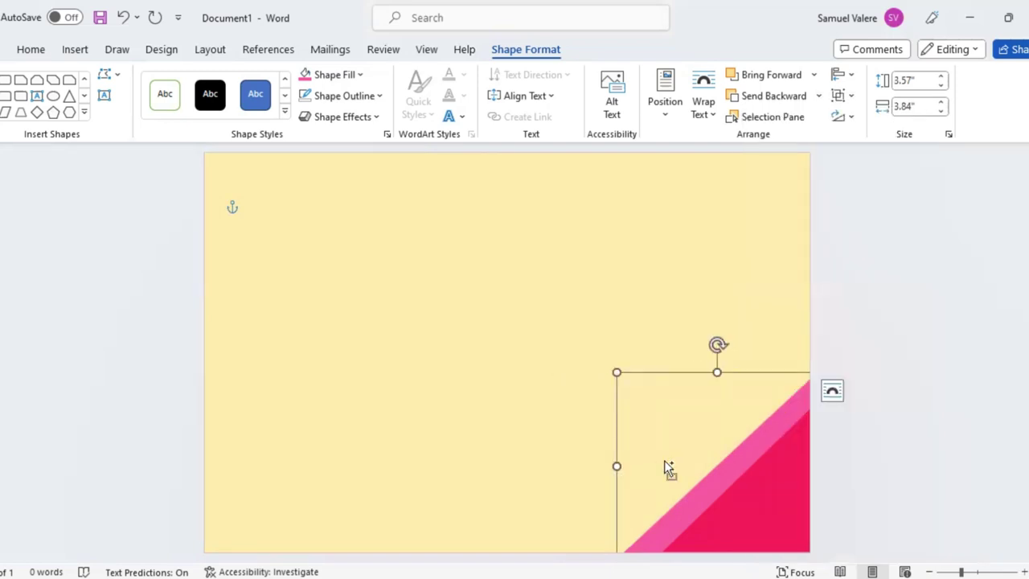
left_click_drag(715, 464, 375, 363)
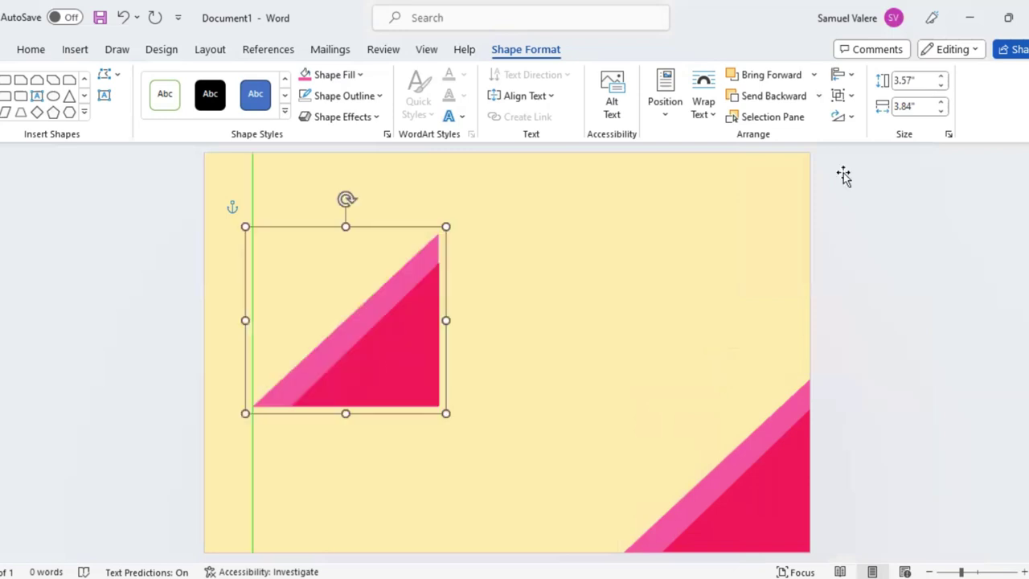
Rotate the copied triangle pair and move it into the page's top-left corner.
left_click(851, 117)
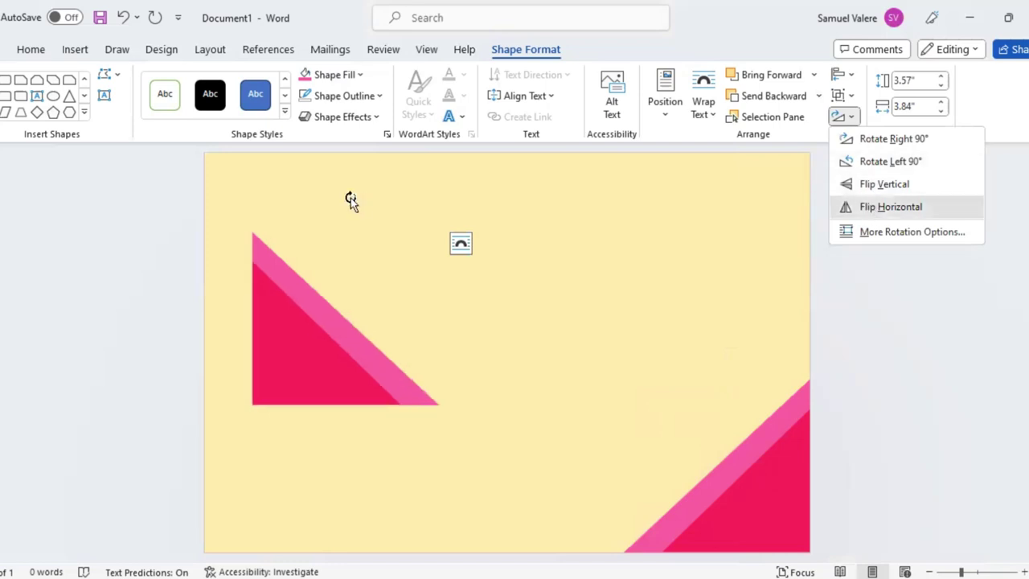
mouse_move(351, 198)
left_mouse_down()
mouse_move(440, 286)
mouse_move(431, 320)
left_mouse_up()
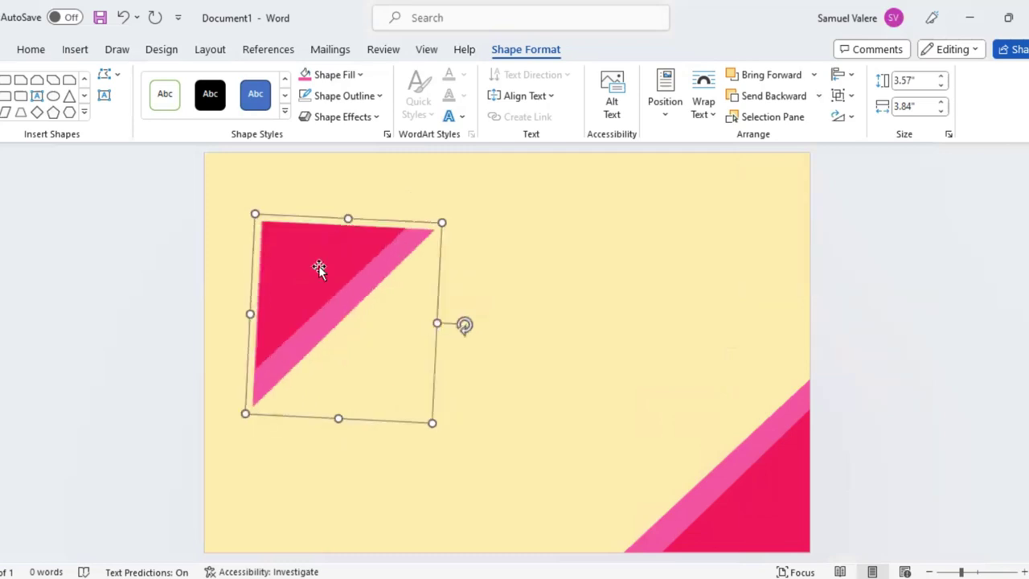
left_click_drag(274, 199, 304, 274)
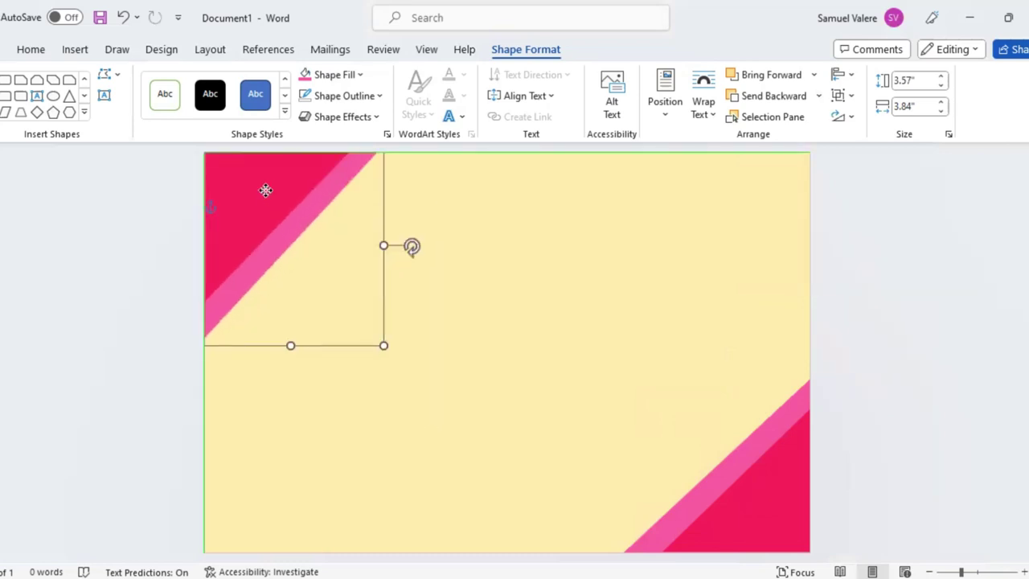
left_click(247, 204)
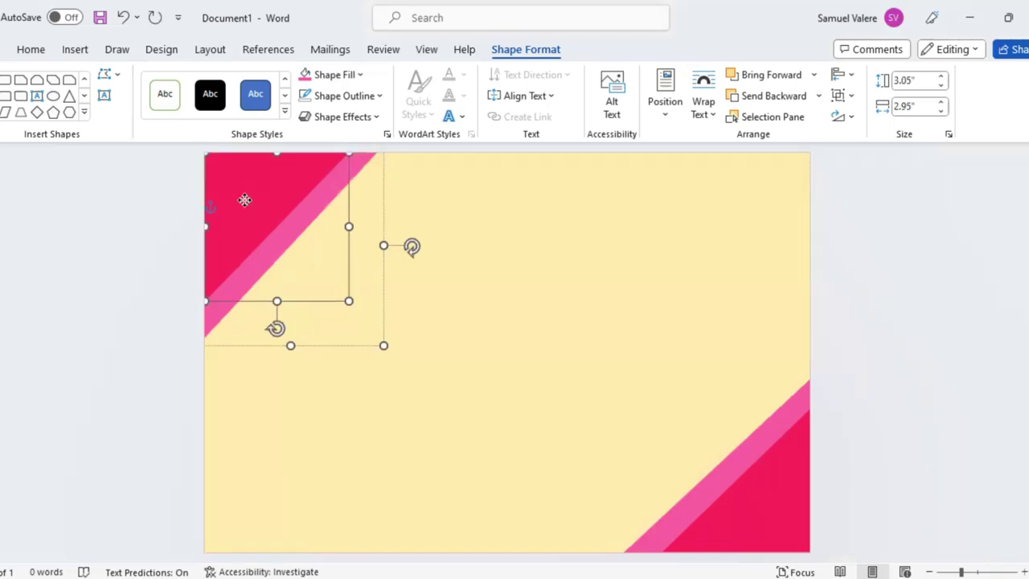
left_click_drag(341, 298, 249, 180)
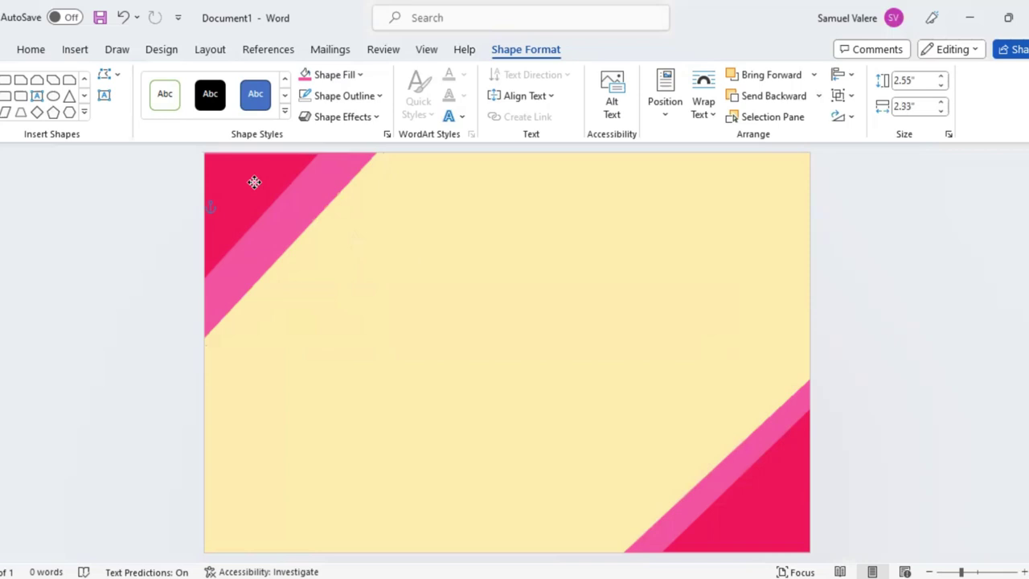
Resize the inner stripe of the top-left pair to fit the corner and fill it peach.
left_click(250, 180)
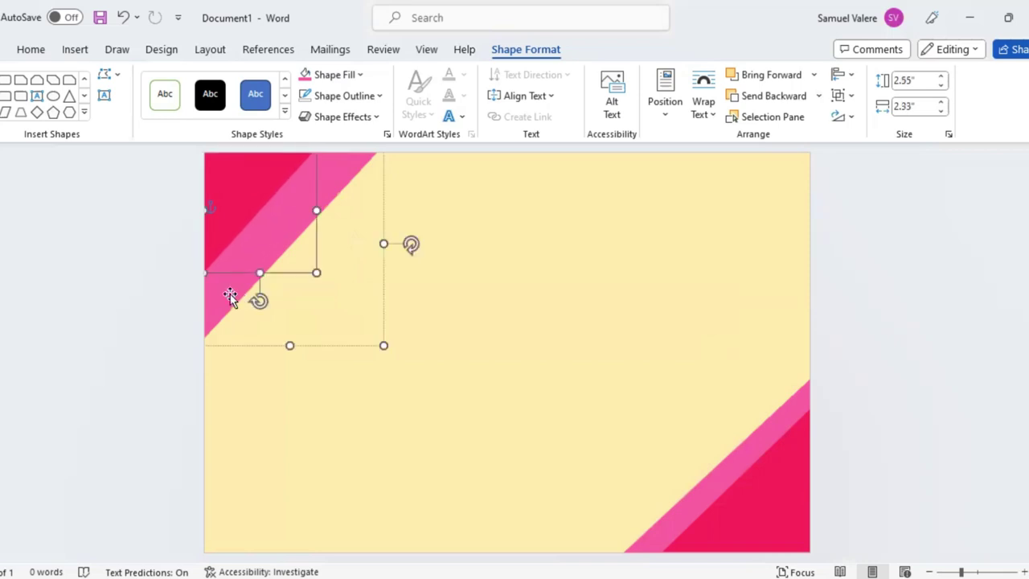
left_click(230, 294)
left_click_drag(381, 343, 339, 305)
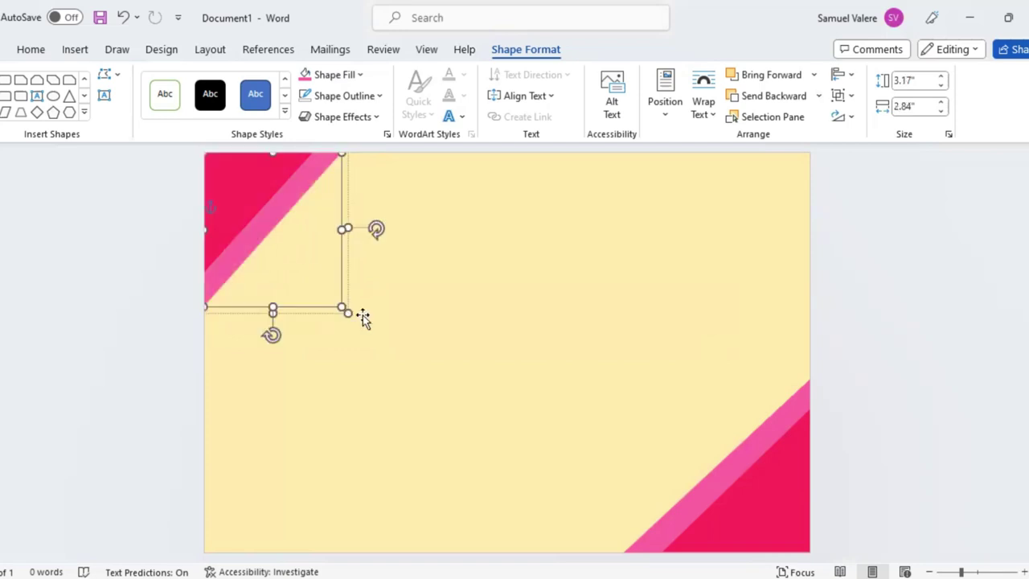
left_click(362, 75)
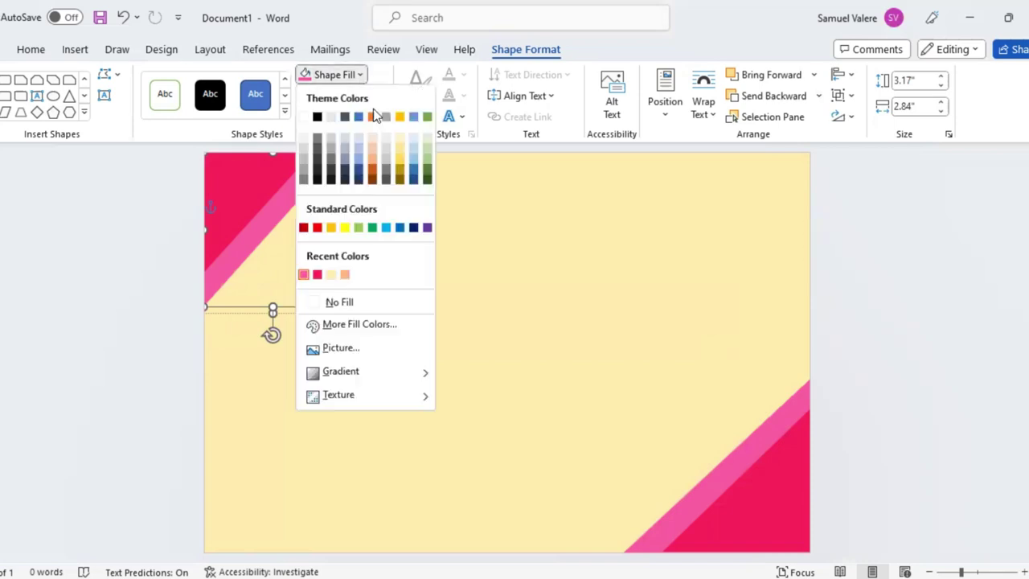
left_click(361, 268)
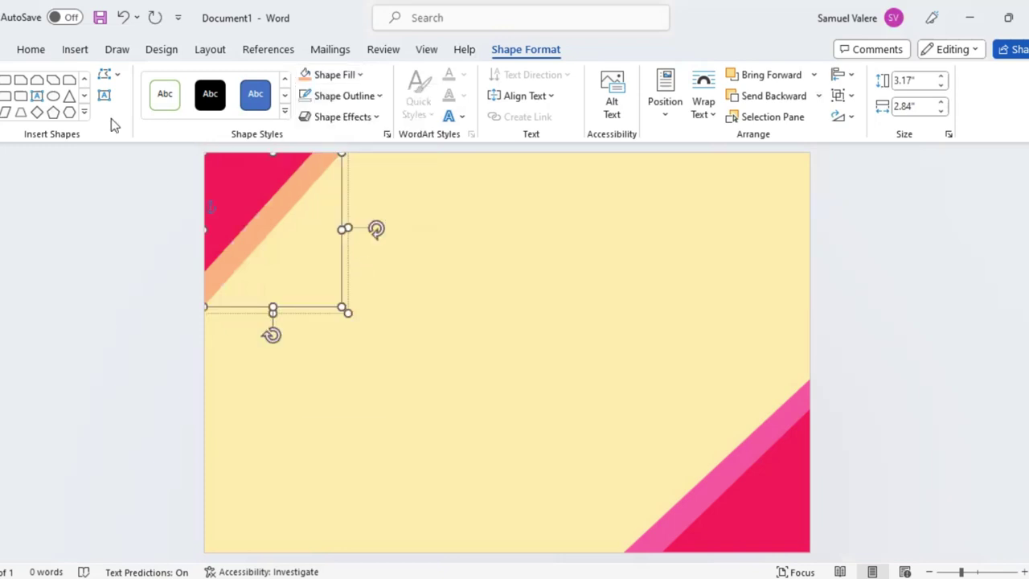
Add a thin peach diagonal stripe beside the bottom-right triangle, then draw a large centre rectangle.
left_click(61, 96)
mouse_move(472, 457)
left_mouse_down()
mouse_move(665, 418)
mouse_move(646, 435)
mouse_move(762, 435)
left_mouse_up()
left_click_drag(616, 386, 609, 428)
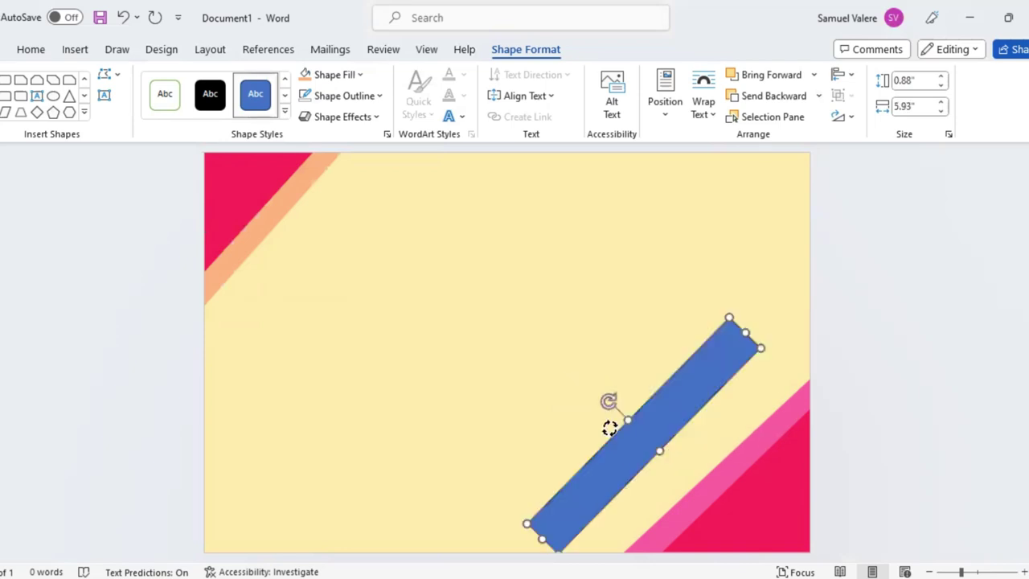
left_click_drag(745, 332, 815, 276)
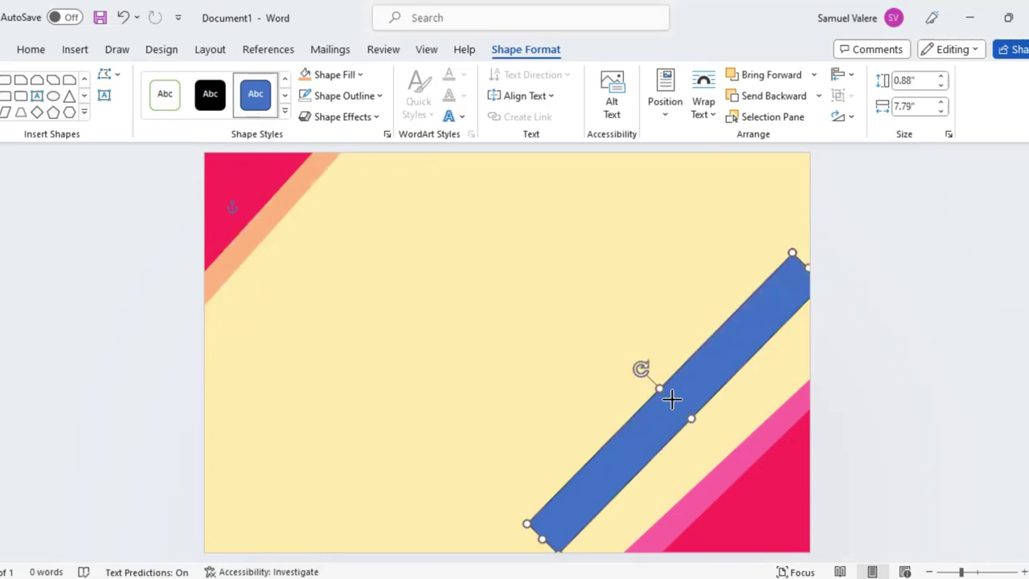
mouse_move(660, 388)
left_mouse_down()
mouse_move(701, 429)
mouse_move(693, 463)
left_mouse_up()
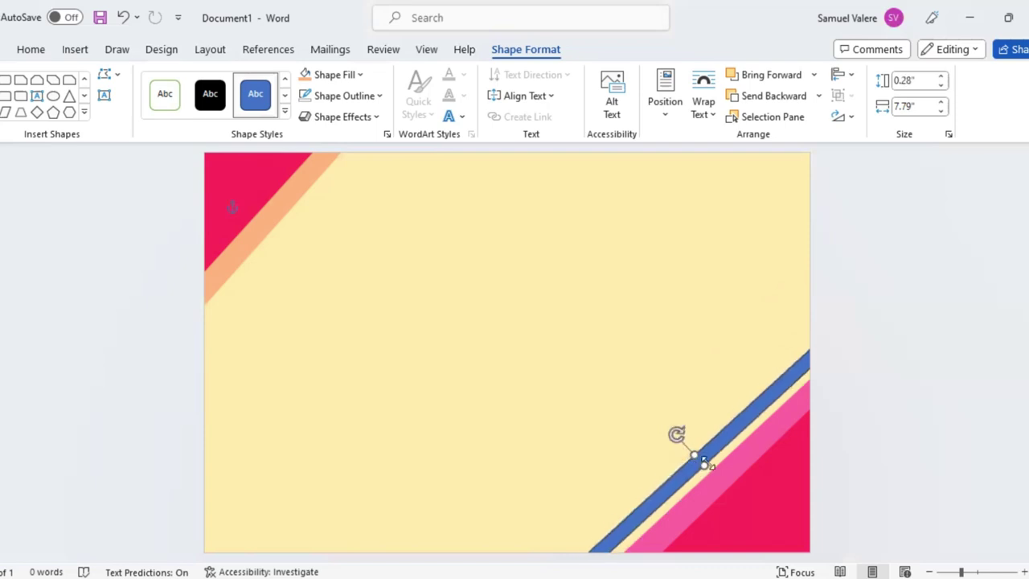
key("Down")
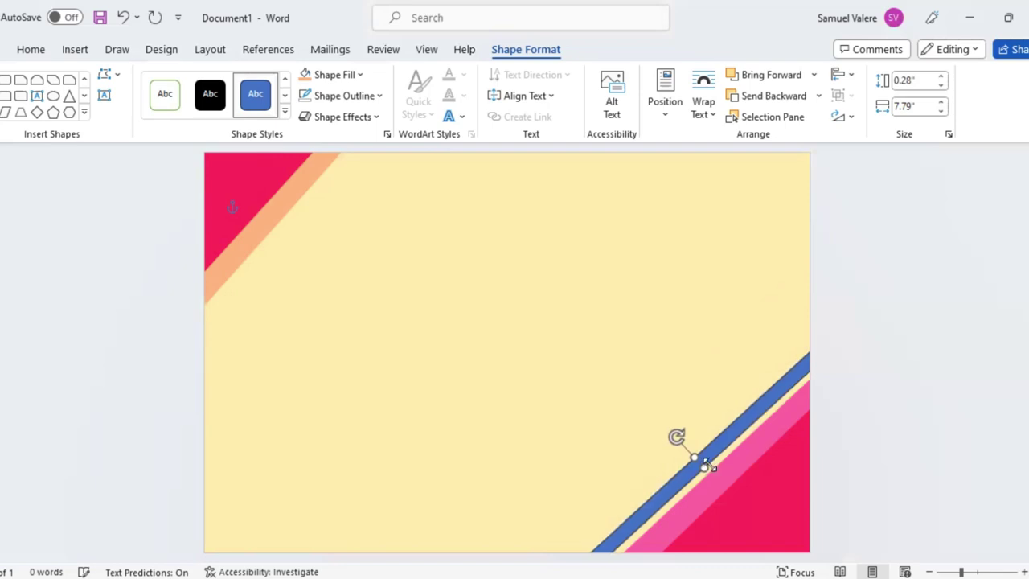
key("Down")
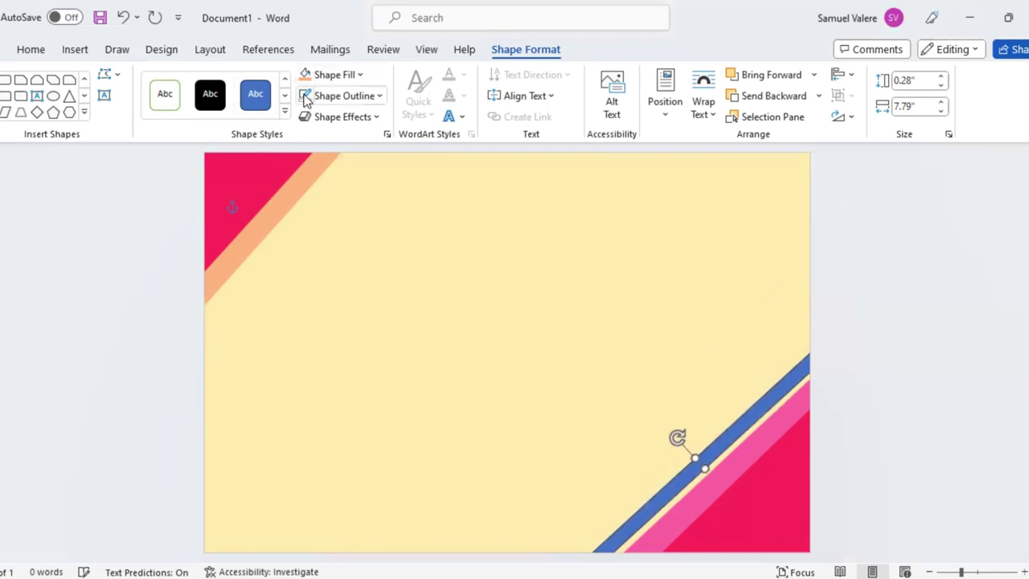
left_click(352, 82)
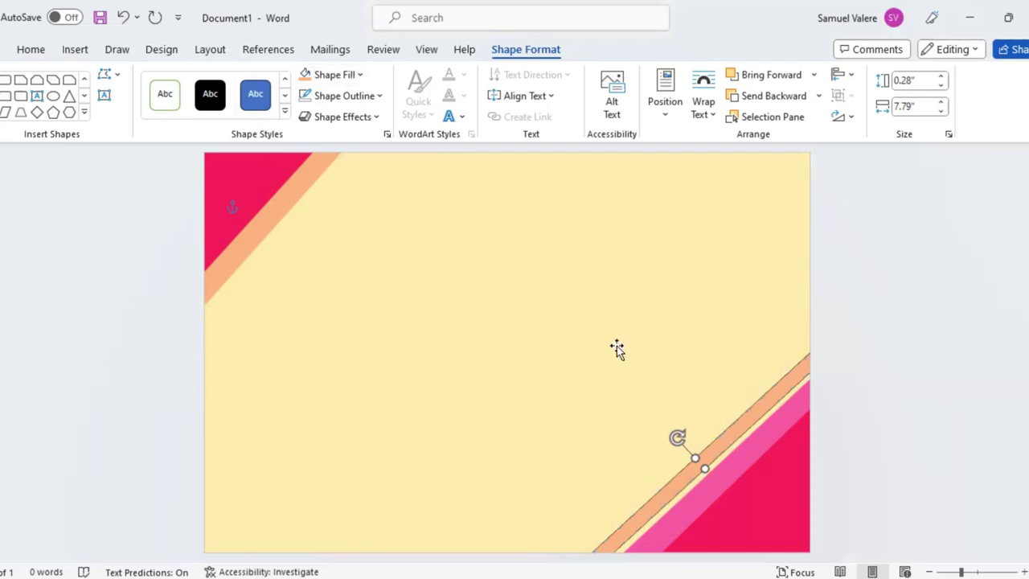
left_click_drag(708, 462, 706, 464)
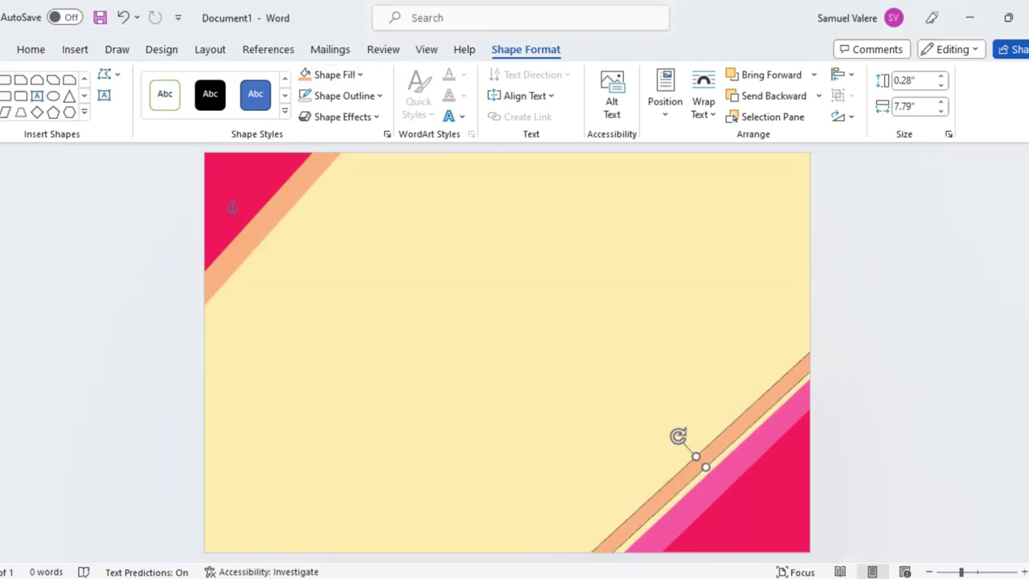
left_click(6, 79)
left_click_drag(254, 172, 800, 545)
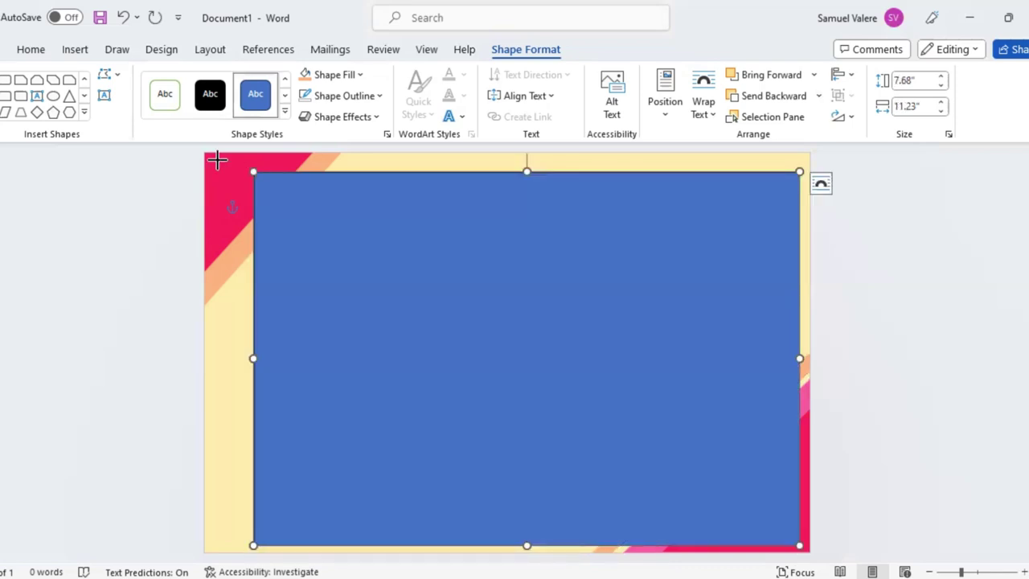
Enlarge the blue rectangle to 7.93" × 12" so it fills the page just inside its edges.
left_click_drag(217, 161, 214, 160)
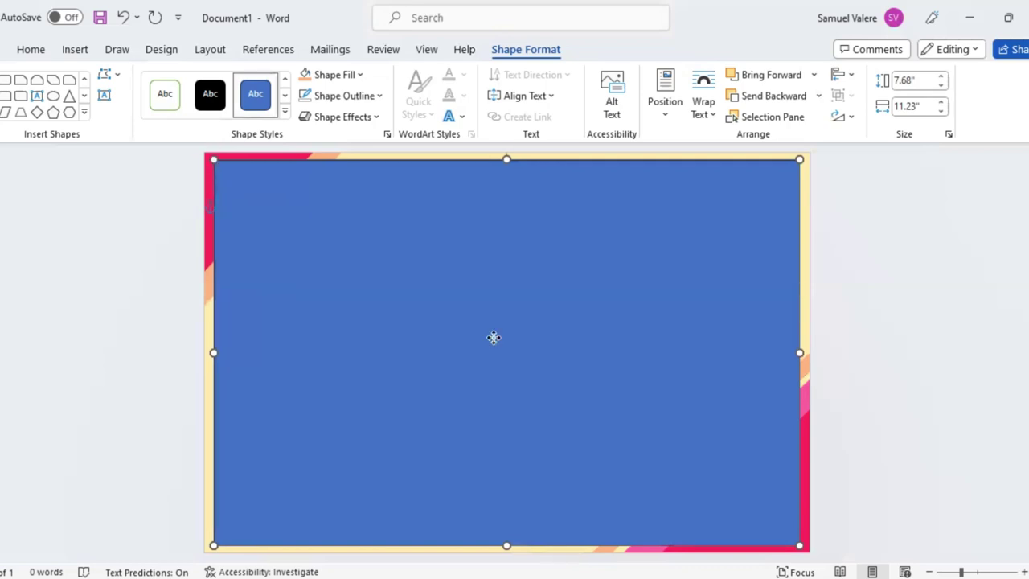
left_click_drag(499, 338, 477, 334)
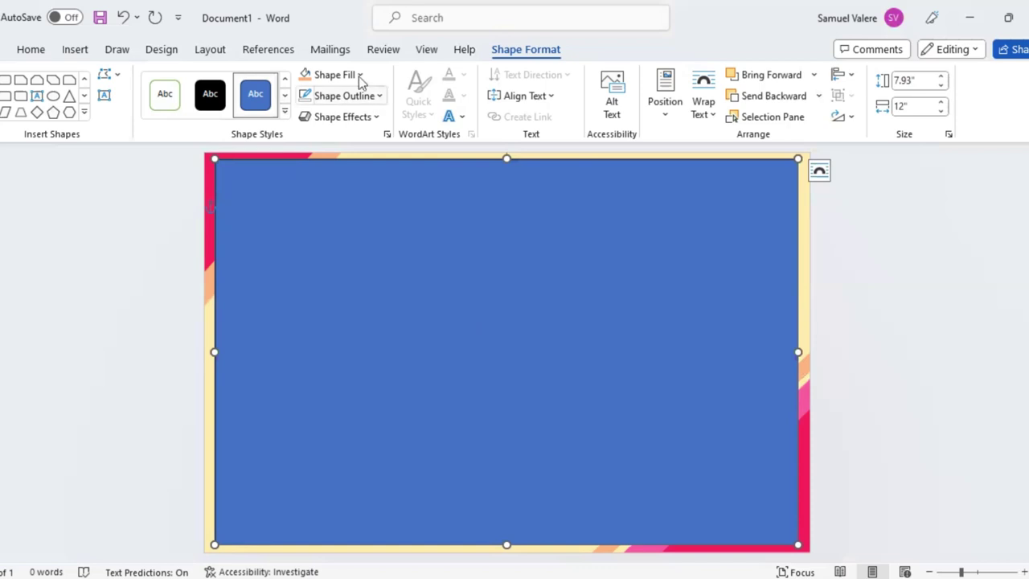
left_click(379, 95)
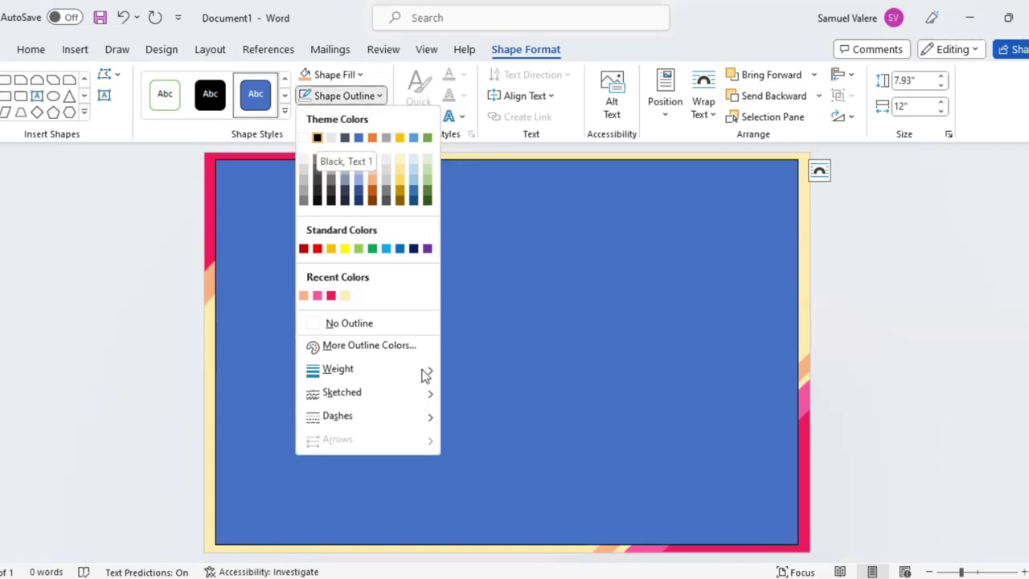
mouse_move(338, 369)
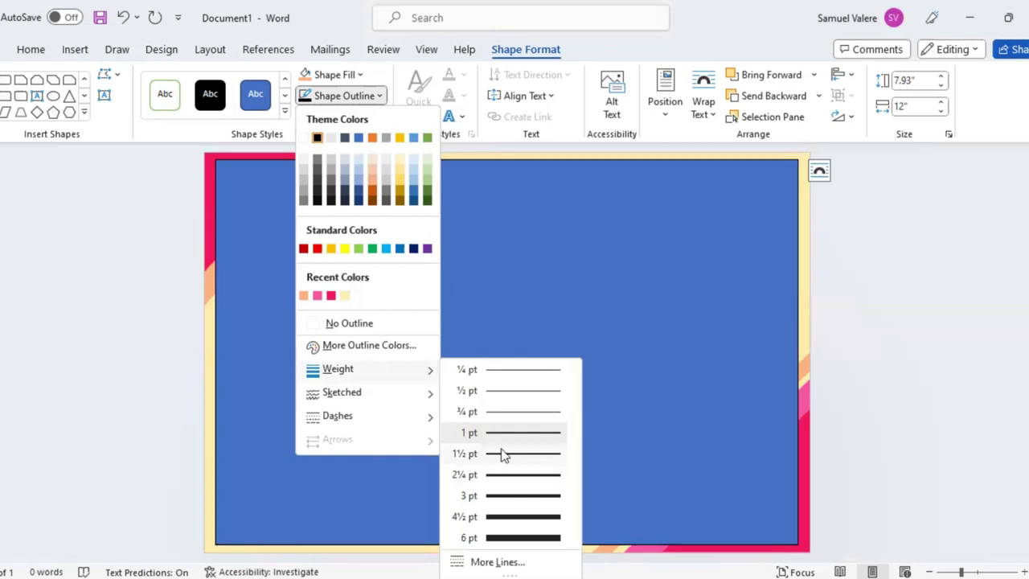
Give the central rectangle a thin black outline and no fill, leaving only a border frame.
left_click(363, 77)
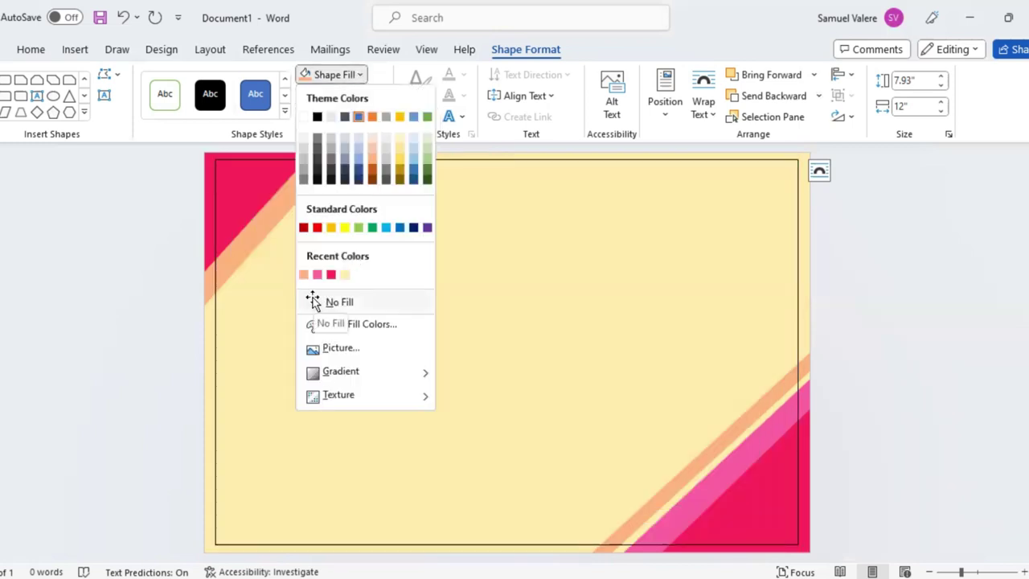
left_click(313, 301)
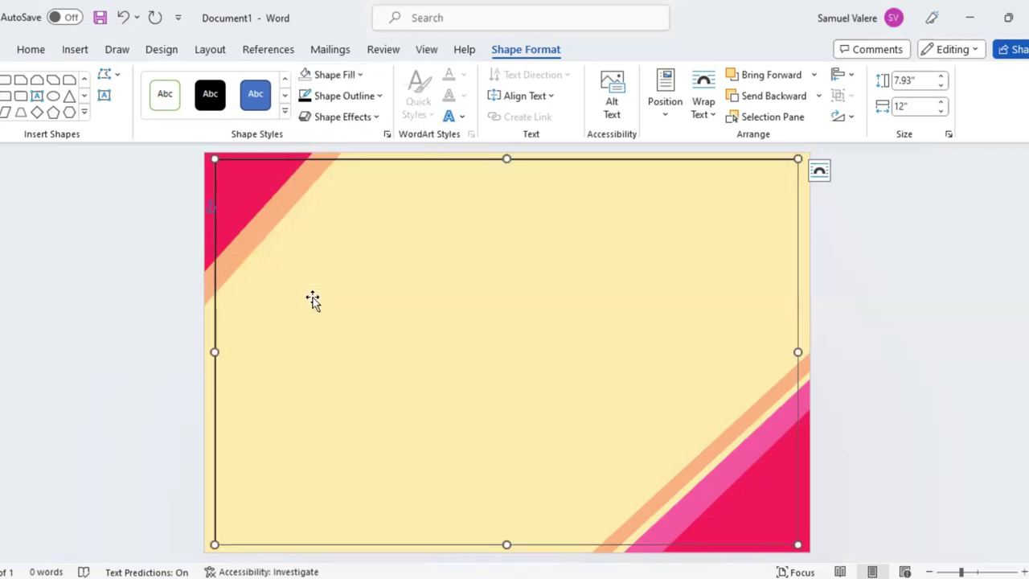
left_click(461, 281)
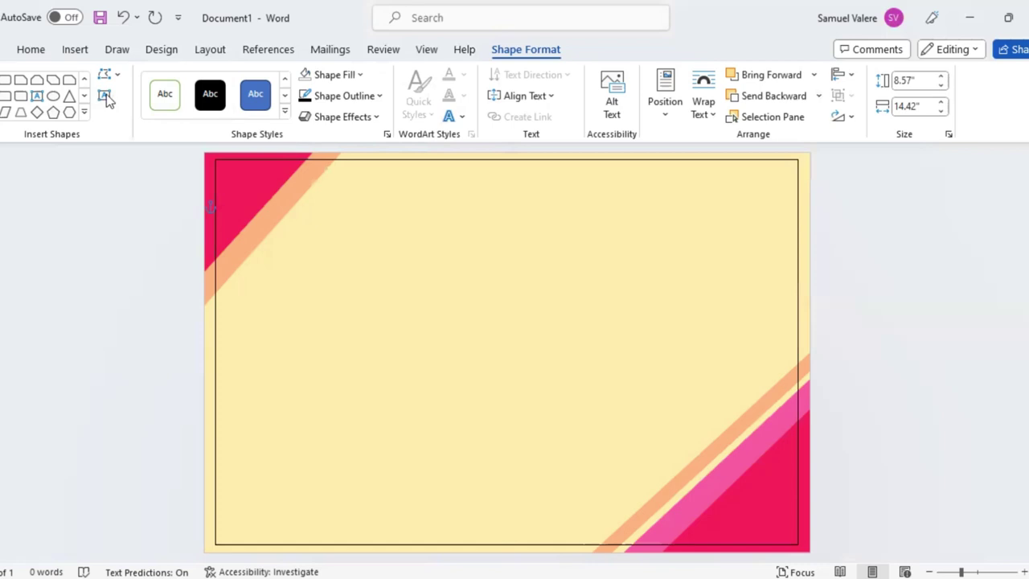
Draw a text box near the top centre and type 'Certificate' into it.
left_click(105, 95)
left_click_drag(375, 200, 689, 255)
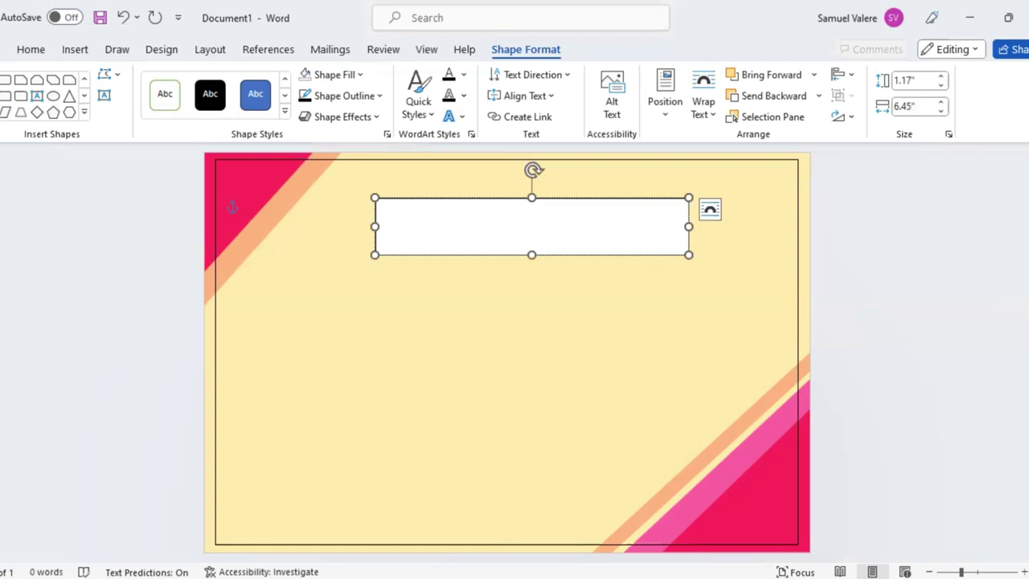
type("Certific")
type("ate")
key("ctrl+a")
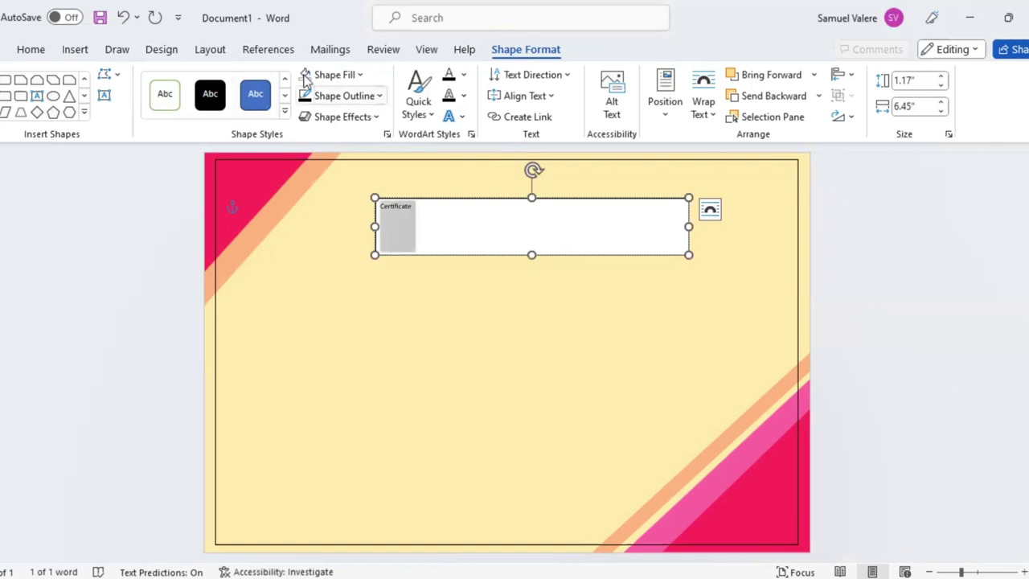
left_click(32, 50)
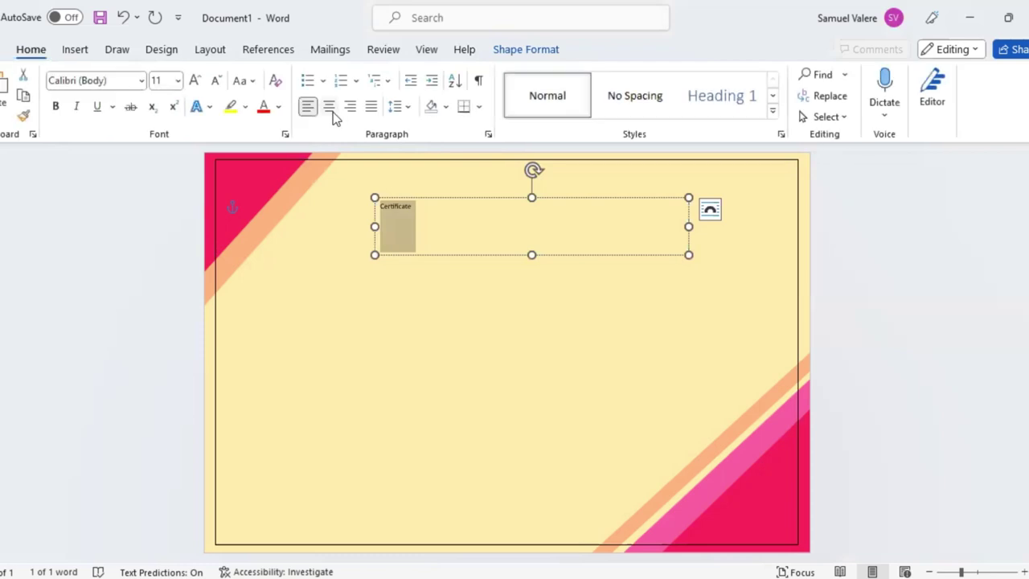
Centre 'Certificate' in Bernard MT Condensed at 110 pt and enlarge its box to fit.
key("ctrl+e")
left_click(119, 80)
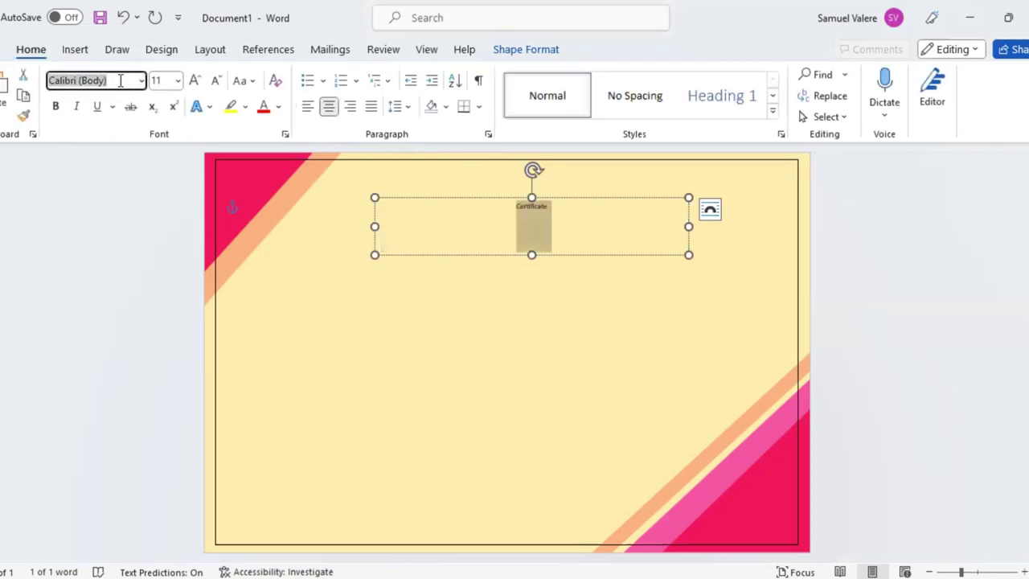
type("Bernard MT Conden")
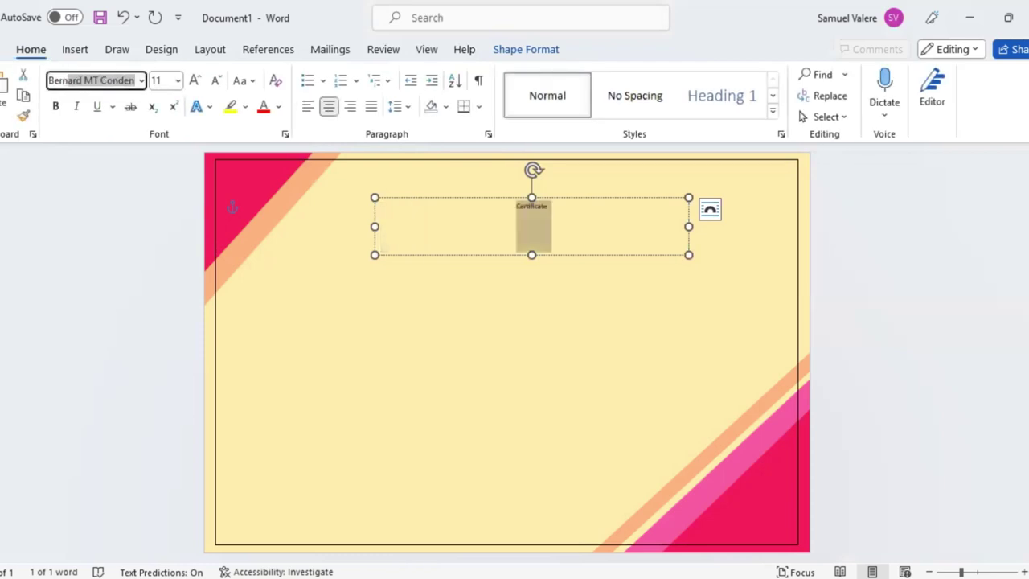
key("Return")
left_click(166, 83)
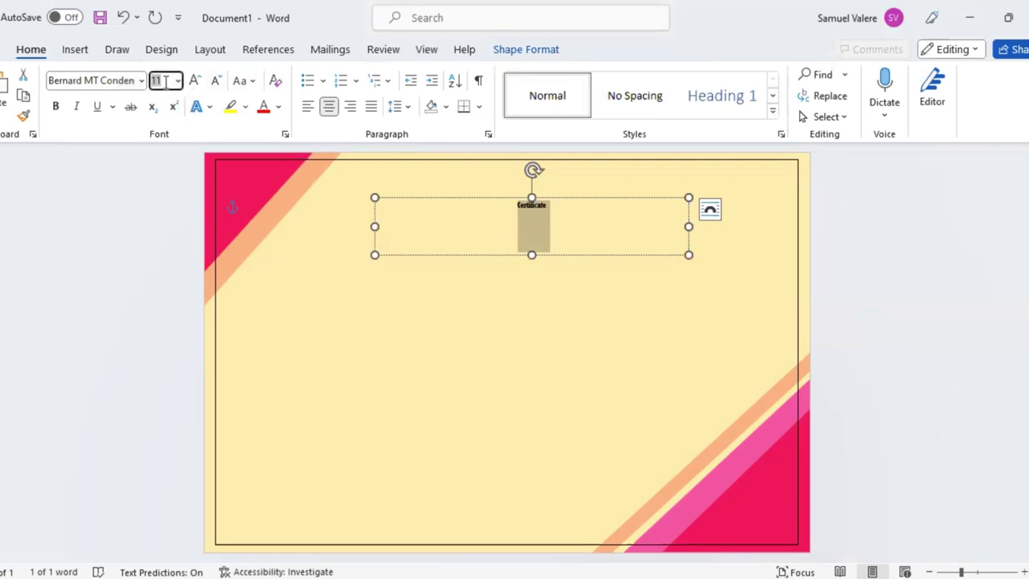
type("110")
key("Return")
left_click_drag(531, 256, 534, 281)
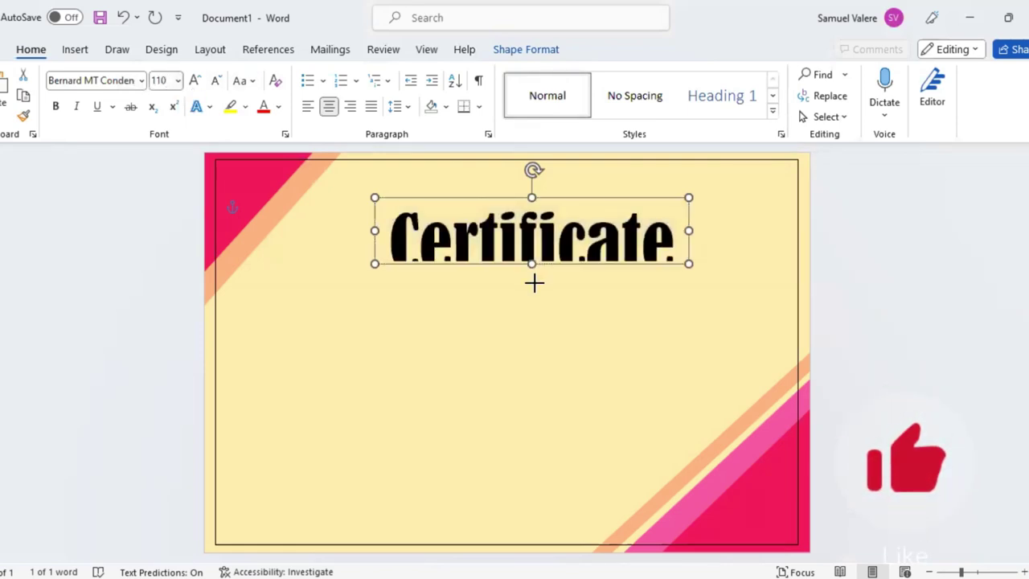
Select the title and bring up the Font dialog's Advanced character spacing settings.
left_click(558, 241)
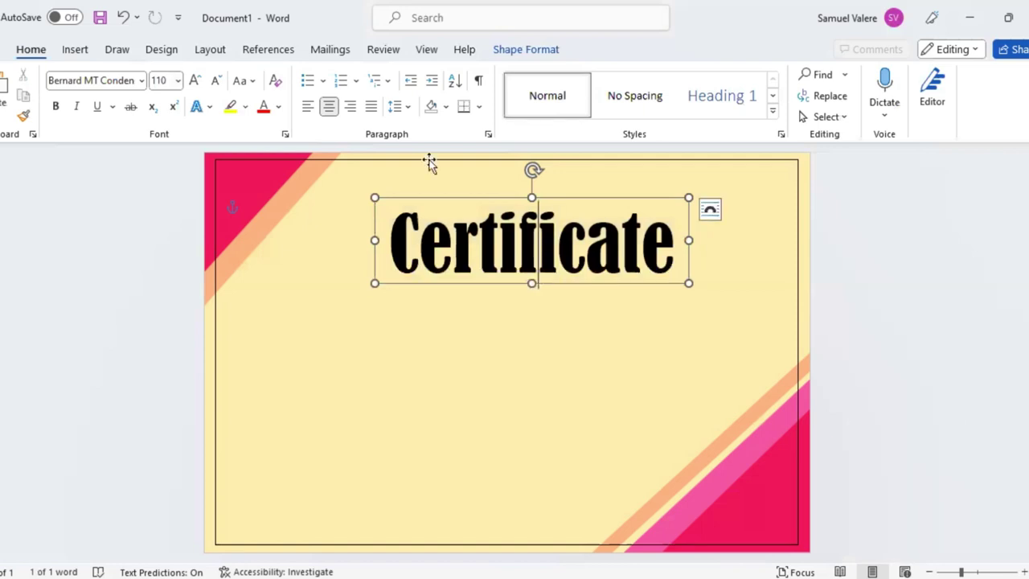
key("ctrl+a")
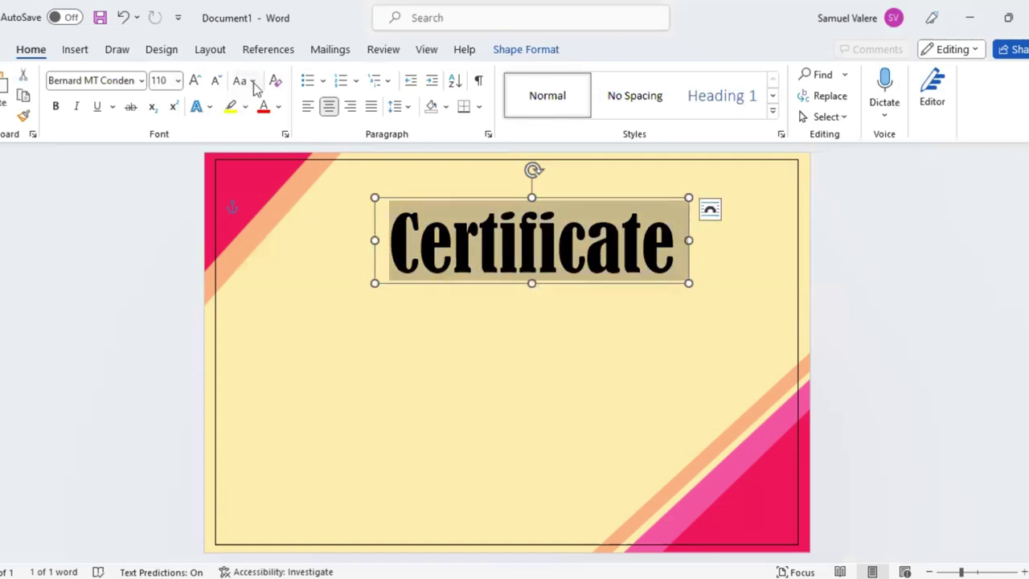
left_click(284, 135)
left_click(419, 111)
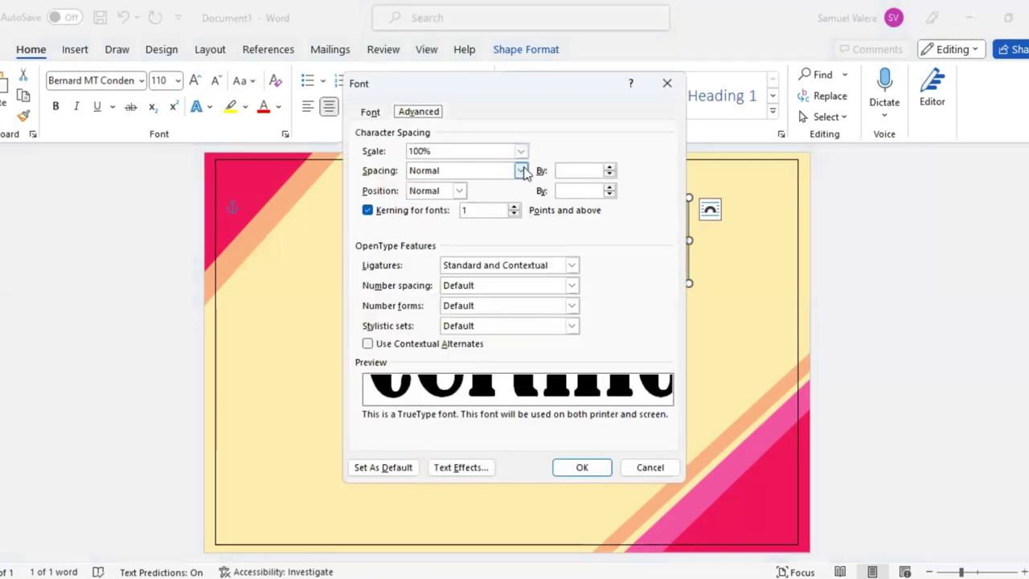
Expand the Certificate title's letter spacing by 3 pt, widen its box, and move it up-right.
left_click(522, 172)
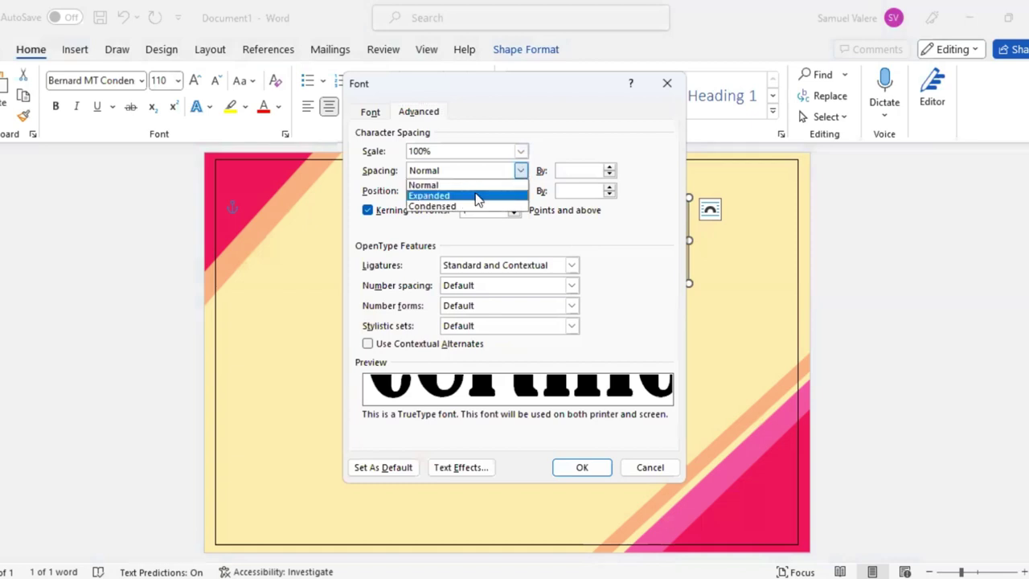
left_click(562, 170)
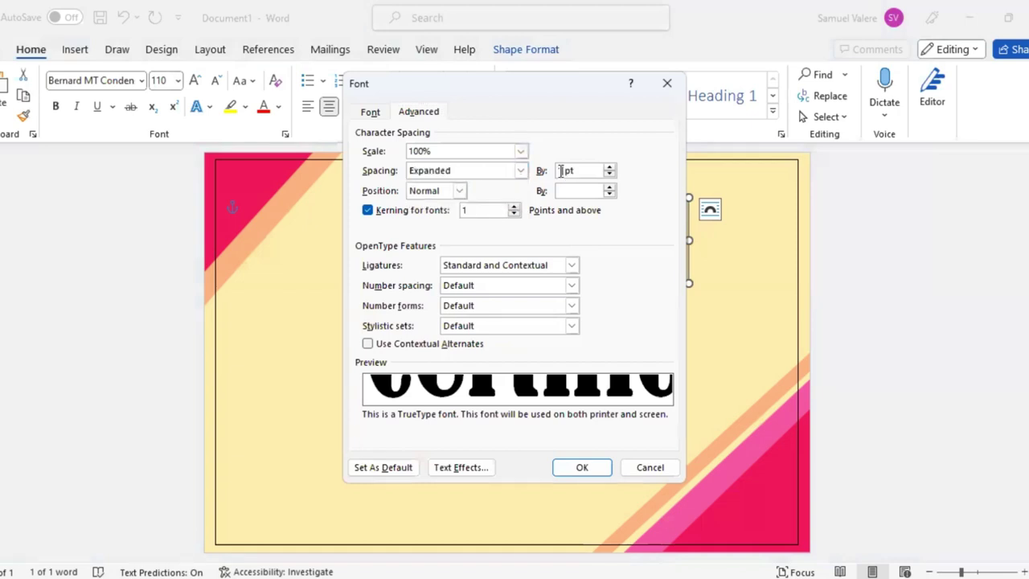
key("BackSpace")
type("3")
key("Return")
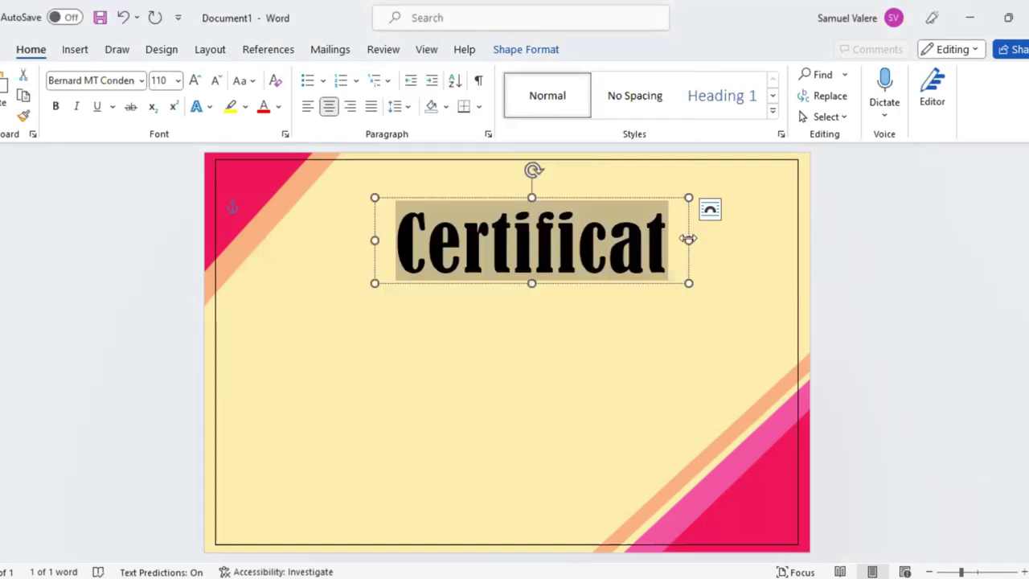
left_click_drag(689, 239, 708, 239)
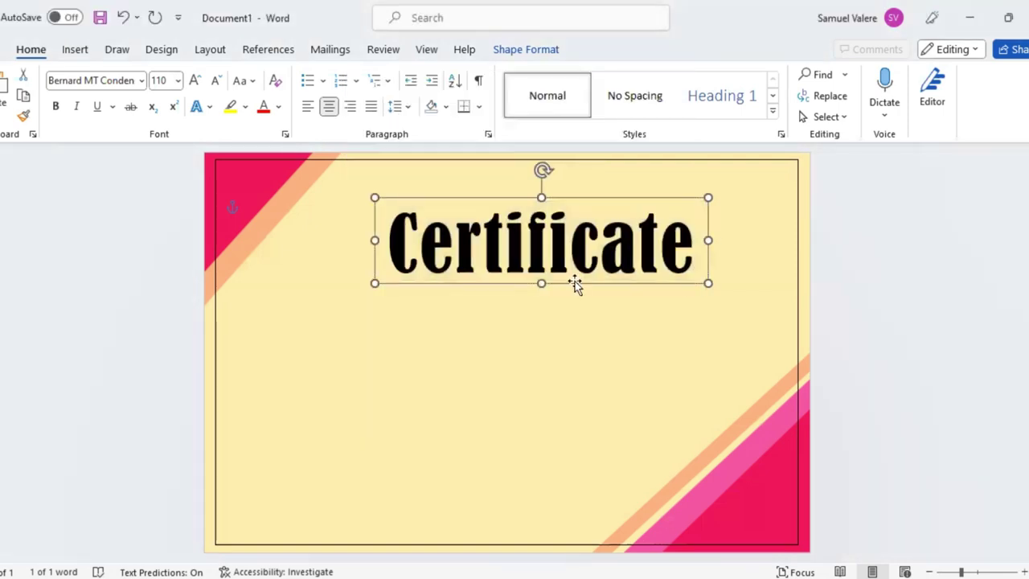
mouse_move(579, 282)
left_mouse_down()
mouse_move(625, 272)
mouse_move(644, 251)
mouse_move(644, 266)
left_mouse_up()
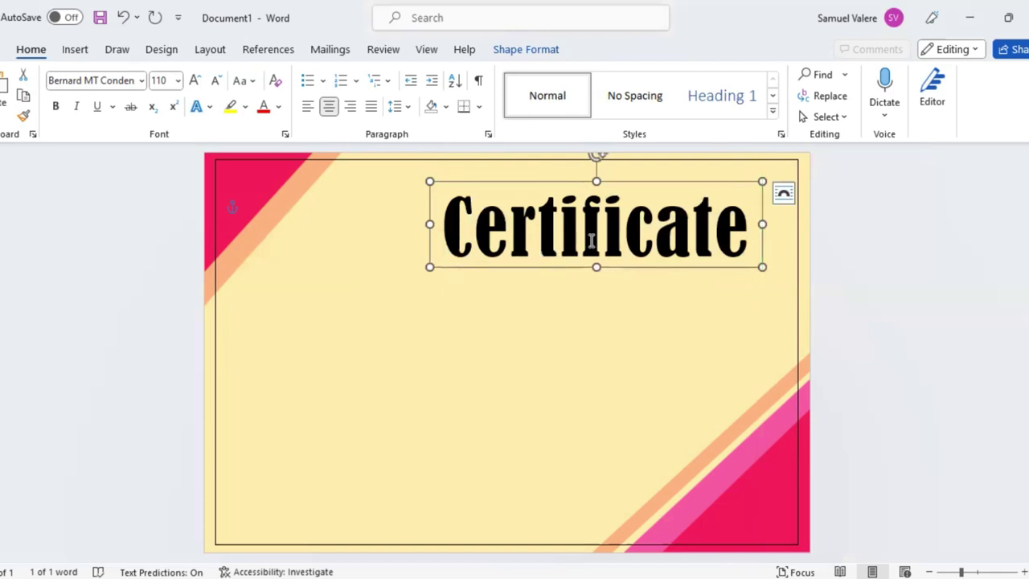
Duplicate the Certificate box below it, retype it as 'Of Appreciation', and widen it to one line.
left_click_drag(591, 239, 558, 328)
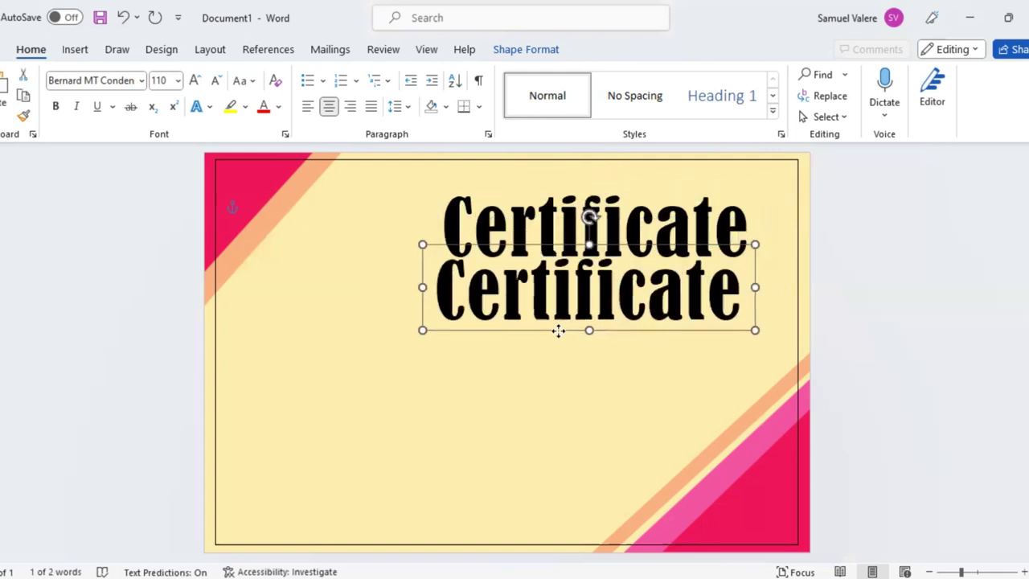
double_click(585, 299)
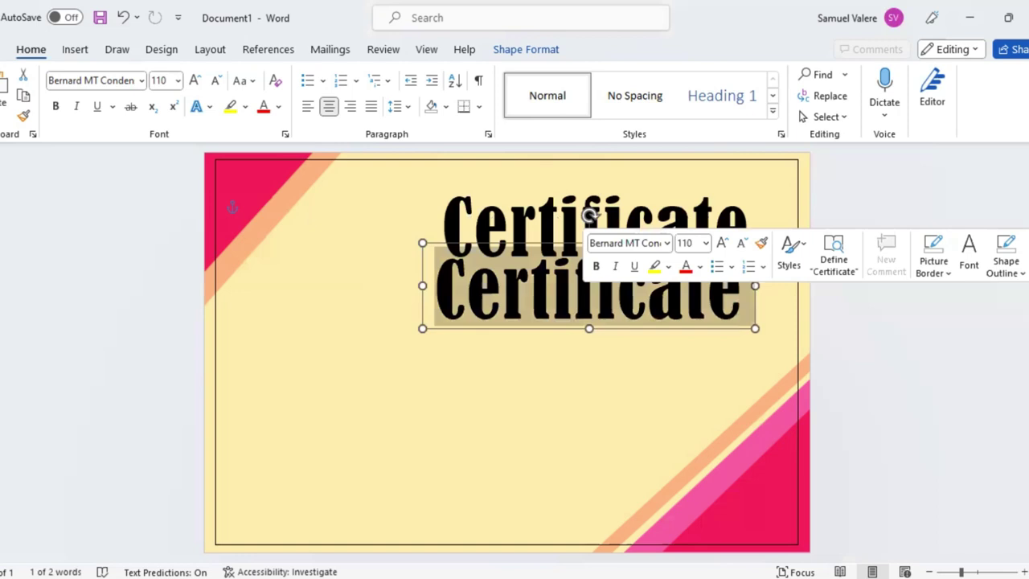
type("Of Appreciation")
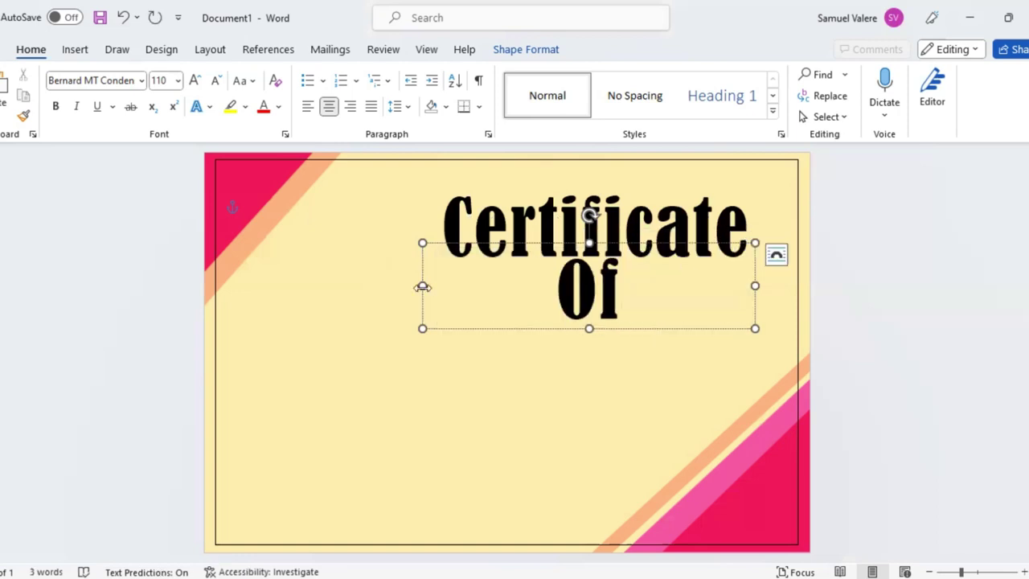
left_click_drag(422, 287, 271, 285)
double_click(452, 293)
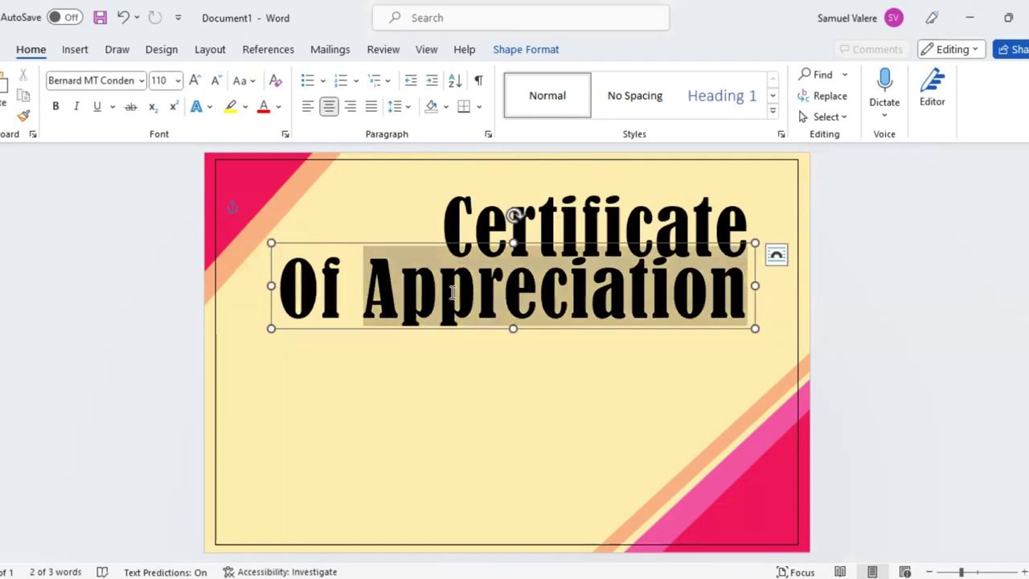
key("ctrl+a")
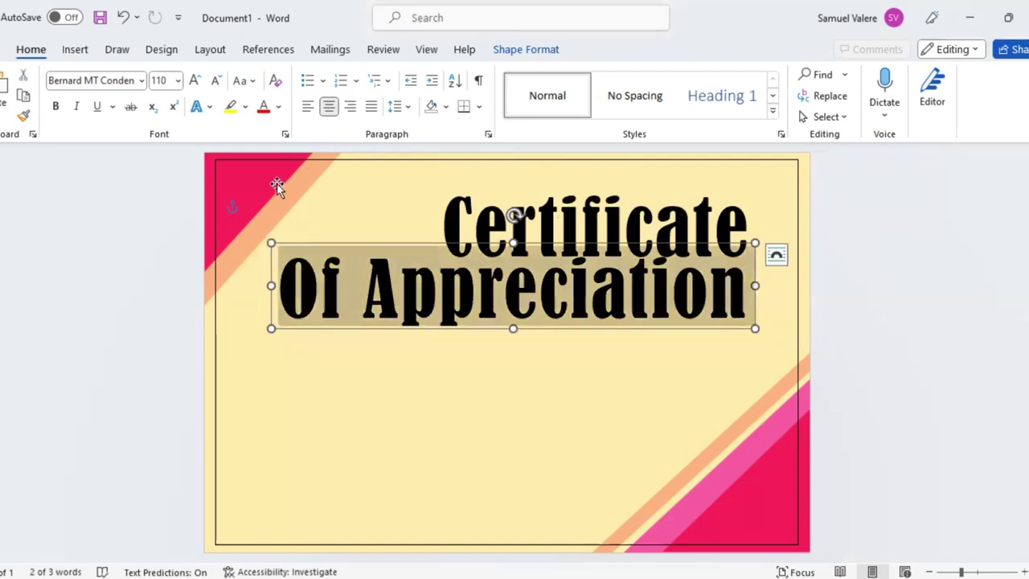
Shrink 'Of Appreciation' to 28 pt and set it in Georgia.
left_click(216, 83)
left_click(215, 83)
left_click(215, 83)
left_click(216, 83)
left_click(216, 82)
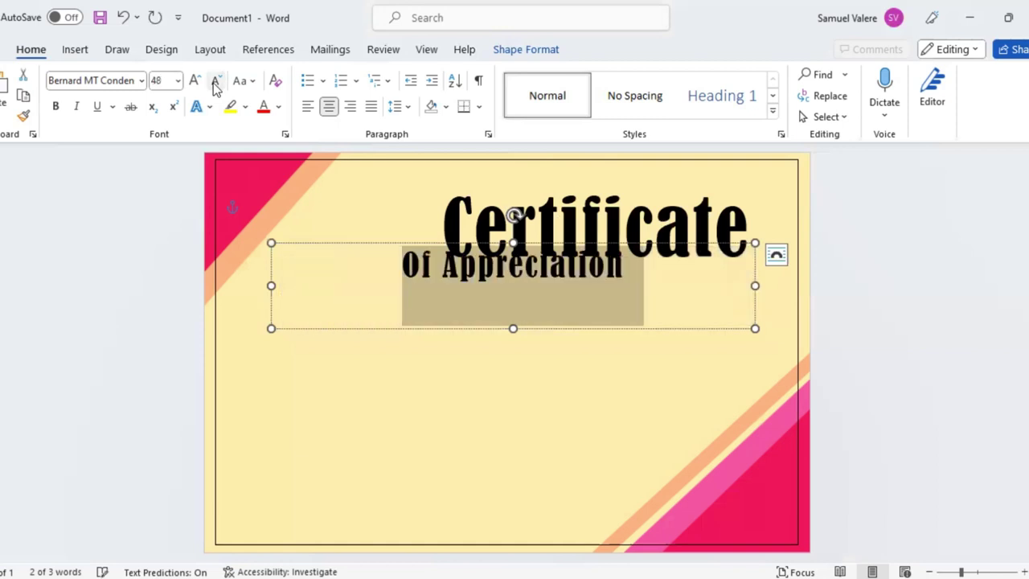
left_click(216, 82)
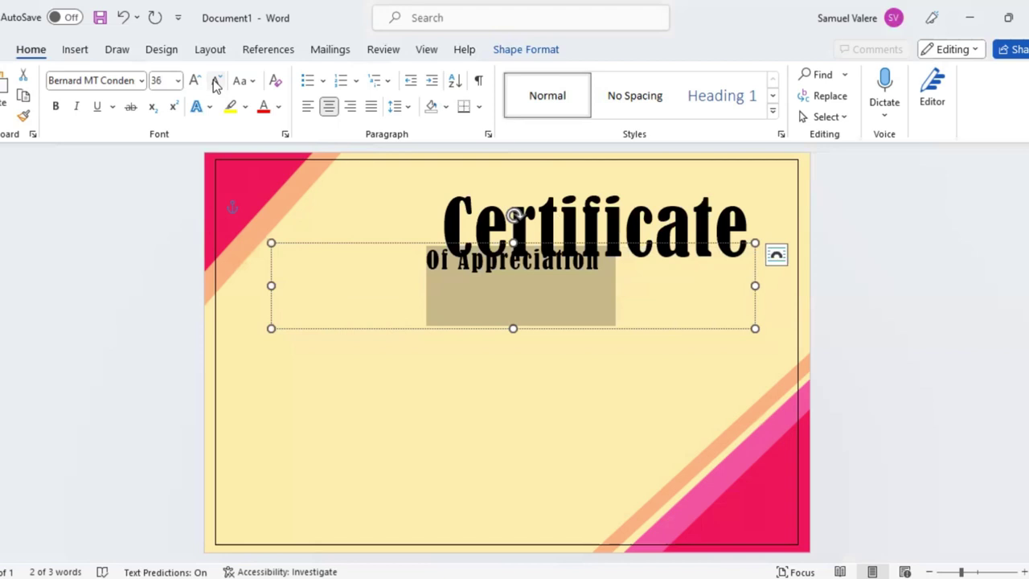
left_click(216, 82)
left_click(117, 81)
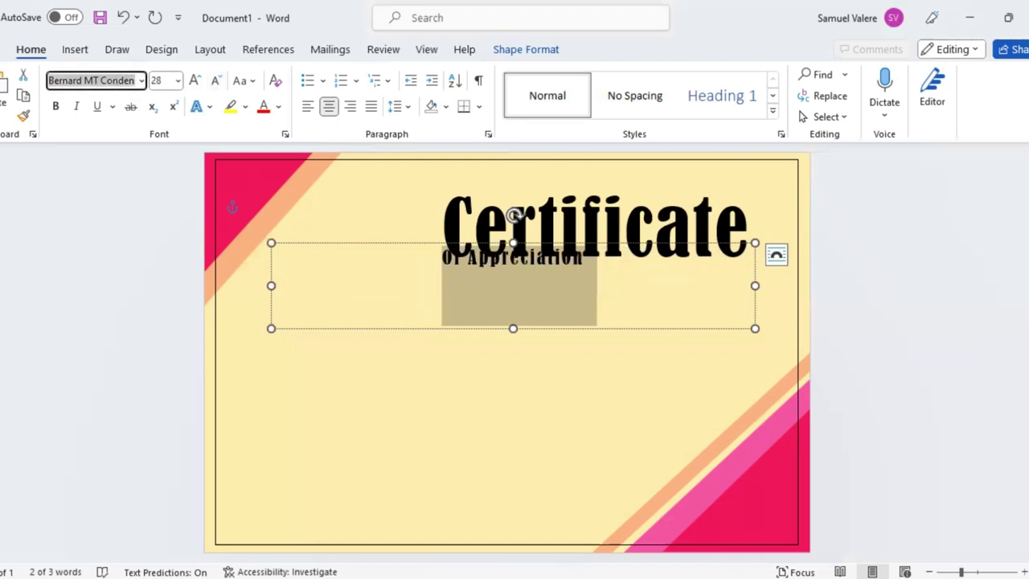
type("Georgia")
key("Return")
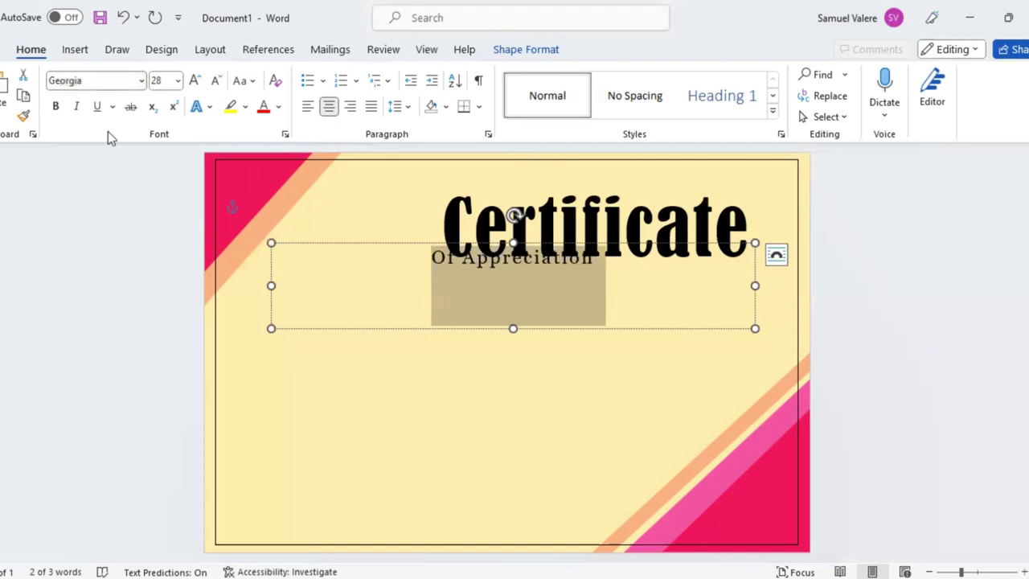
left_click(55, 107)
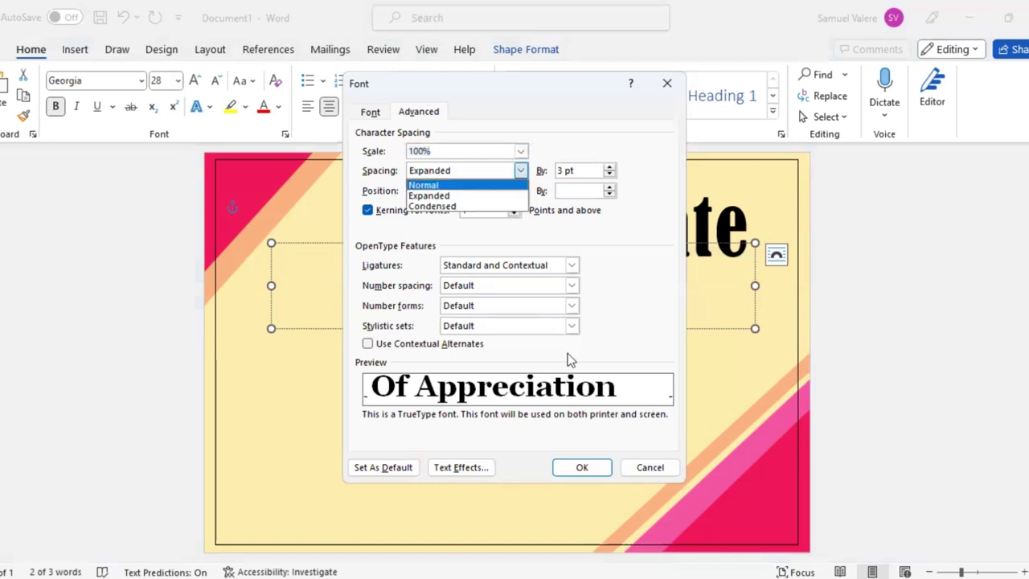
Reset its letter spacing to Normal and remove the bold.
left_click(521, 171)
left_click(582, 472)
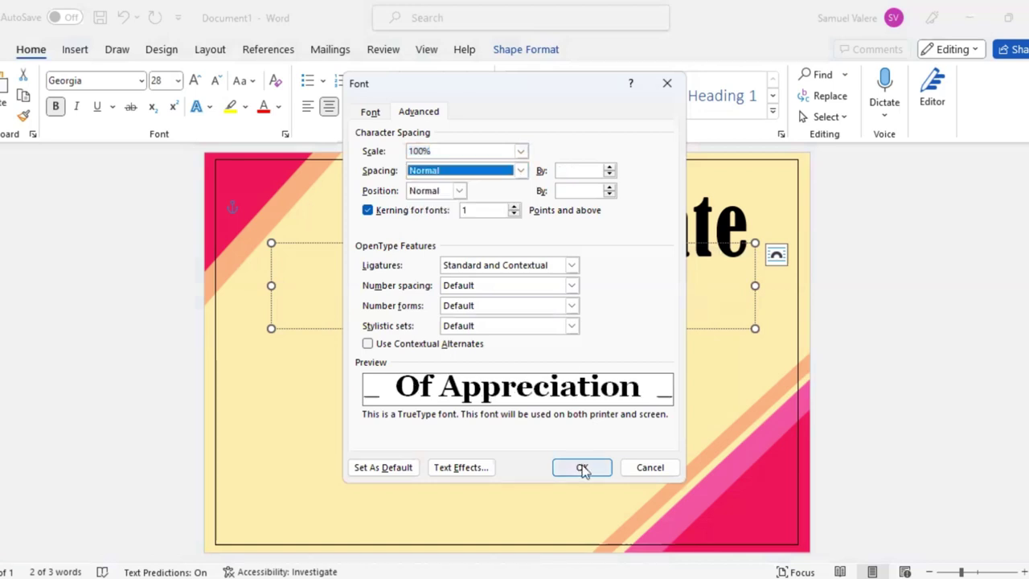
left_click(582, 472)
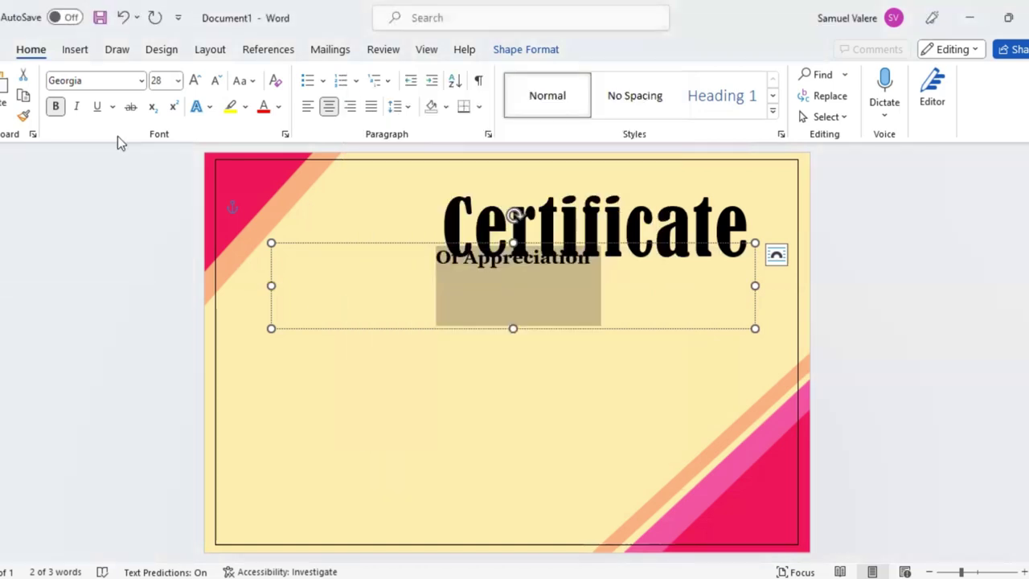
left_click(56, 106)
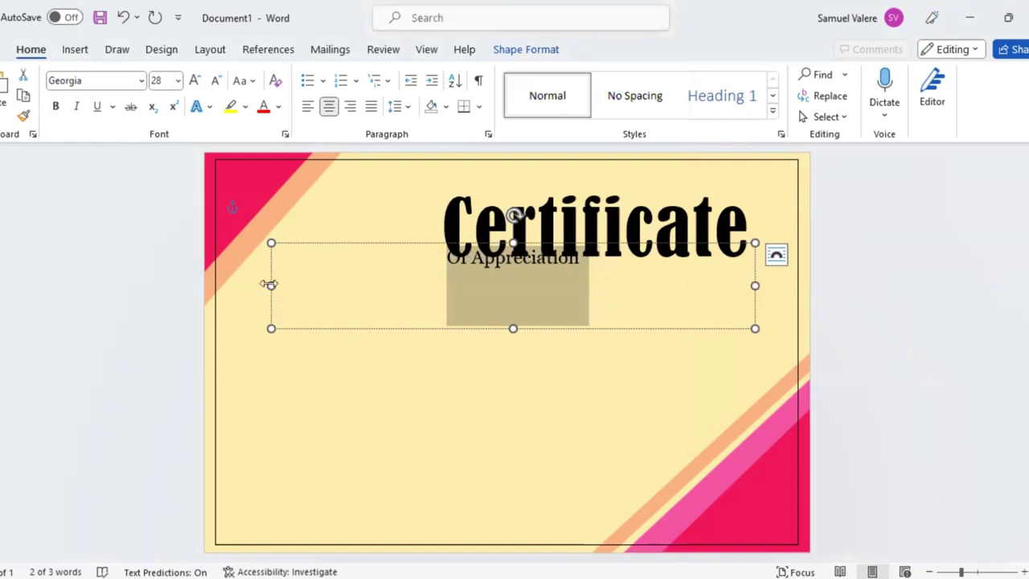
Narrow and shorten the Of Appreciation box and move it under the title.
left_click_drag(271, 286, 406, 296)
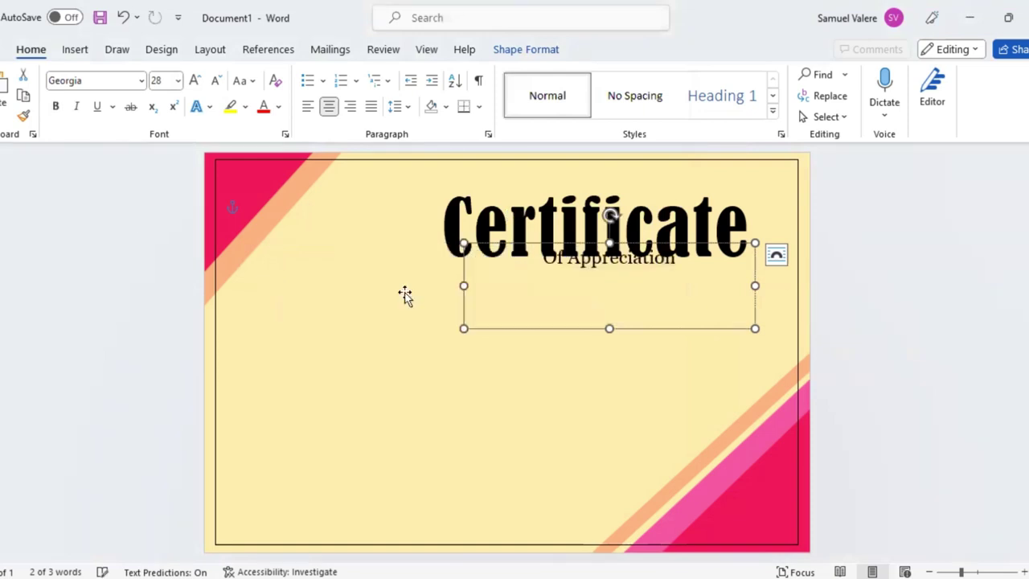
mouse_move(464, 329)
left_mouse_down()
mouse_move(471, 270)
mouse_move(592, 255)
left_mouse_up()
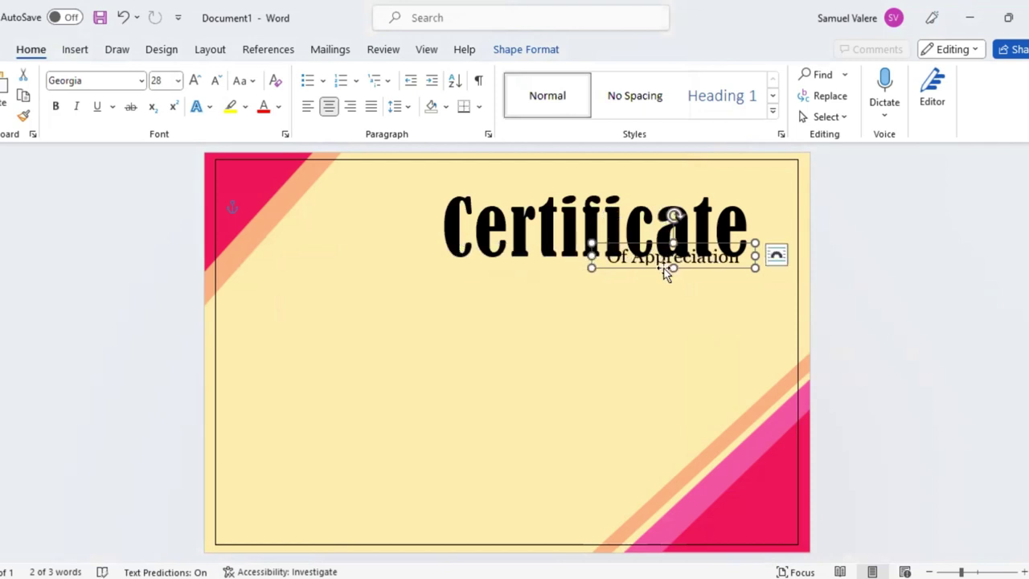
left_click_drag(663, 271, 663, 279)
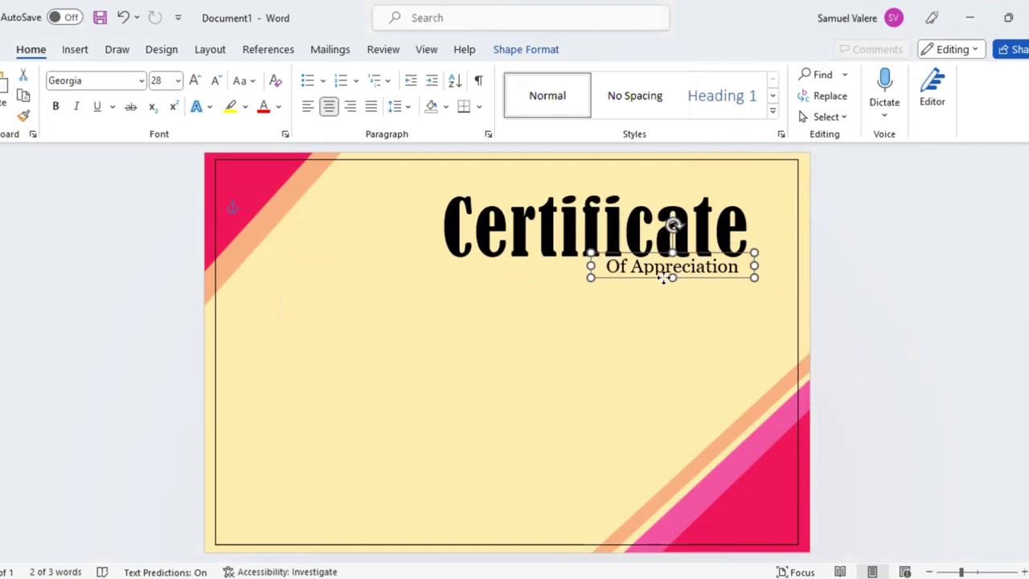
Enlarge 'Of Appreciation' to 36 pt and resize its box to fit the text.
left_click(628, 270)
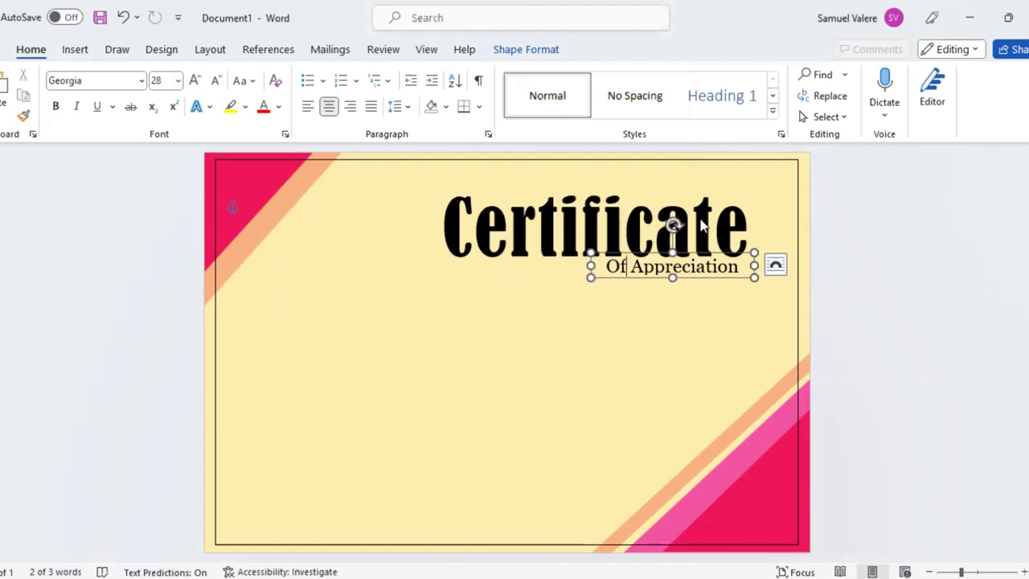
triple_click(629, 271)
left_click(699, 218)
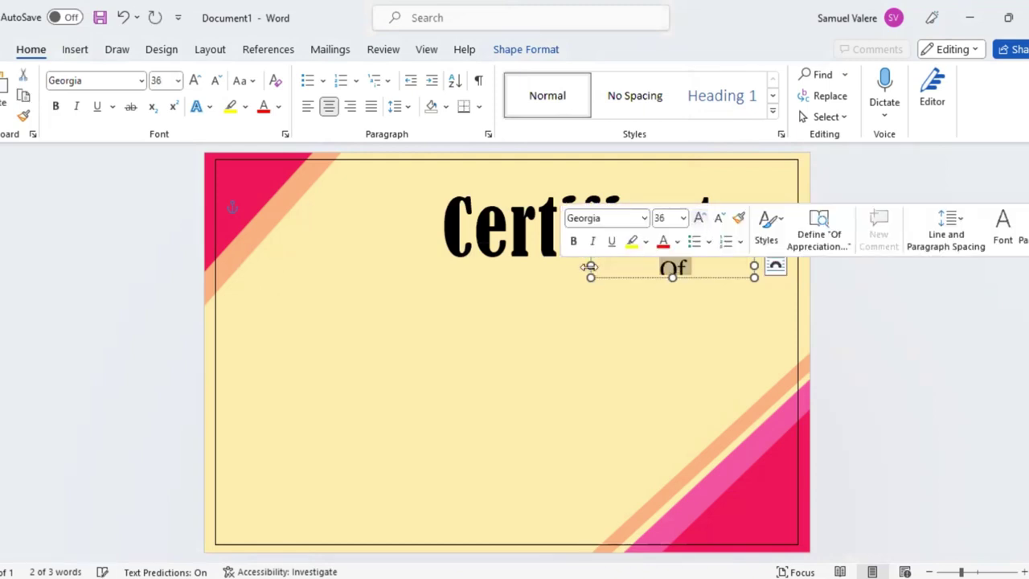
left_click_drag(592, 268, 558, 269)
left_click_drag(656, 278, 658, 284)
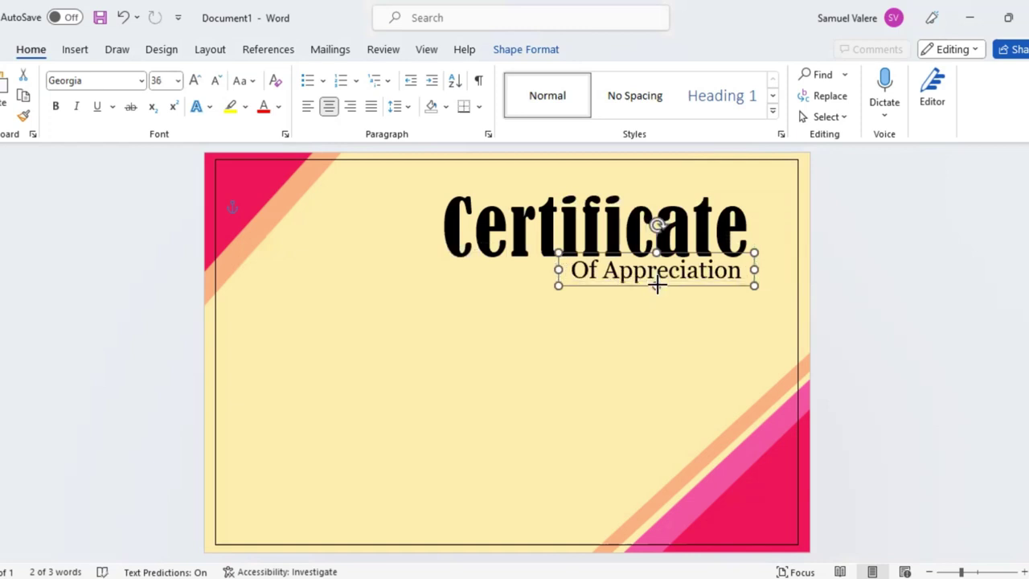
left_click_drag(657, 284, 700, 289)
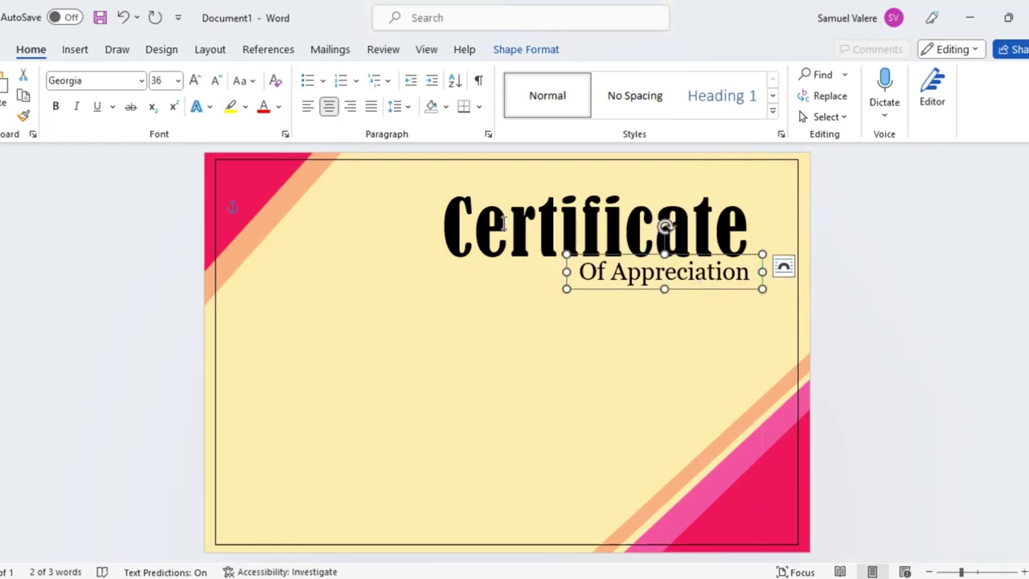
left_click(474, 266)
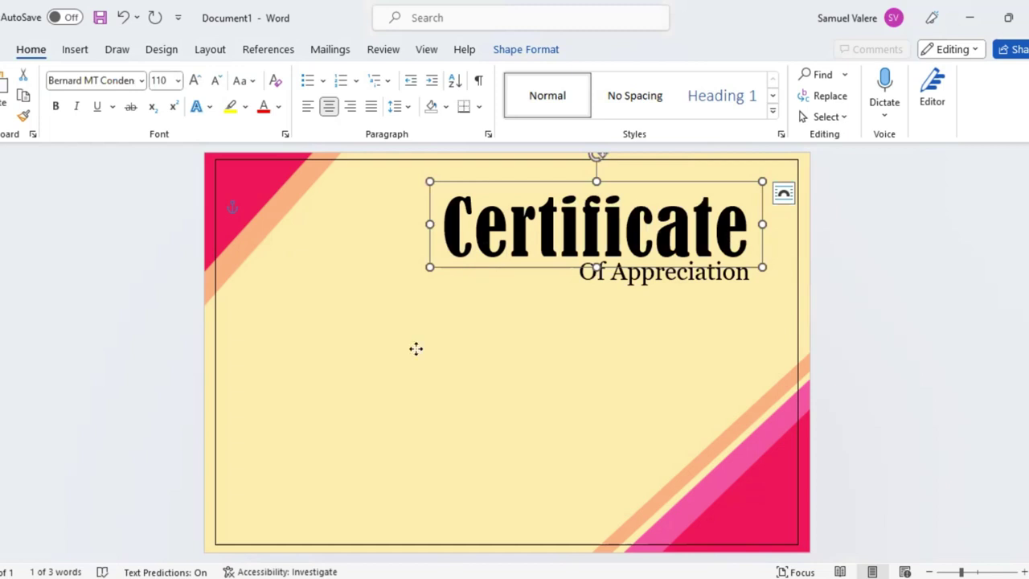
Copy the Certificate box lower on the page and reset its letter spacing to Normal.
left_click_drag(415, 348, 404, 351)
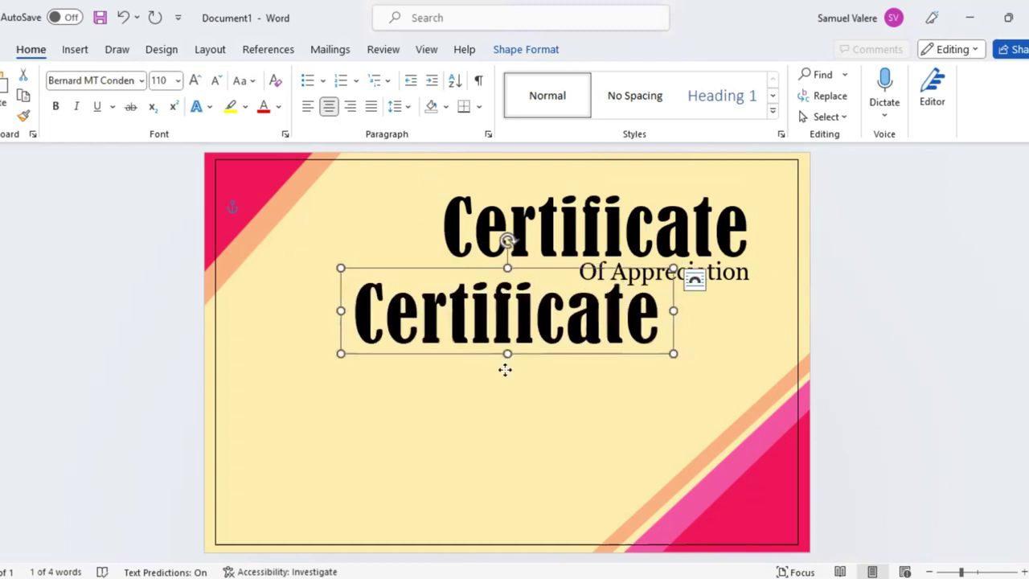
mouse_move(507, 366)
left_mouse_down()
mouse_move(532, 406)
mouse_move(529, 366)
left_mouse_up()
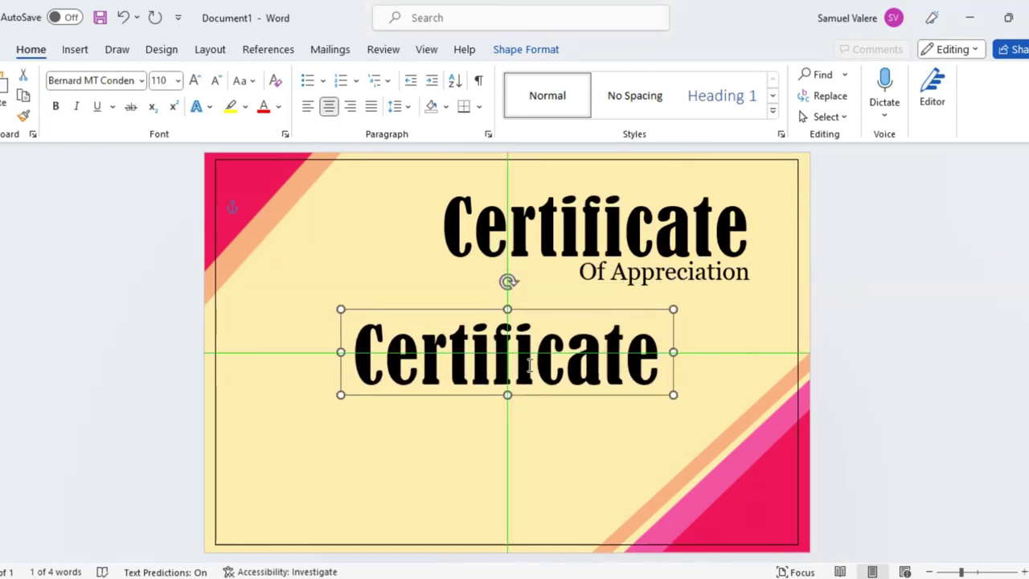
key("ctrl+a")
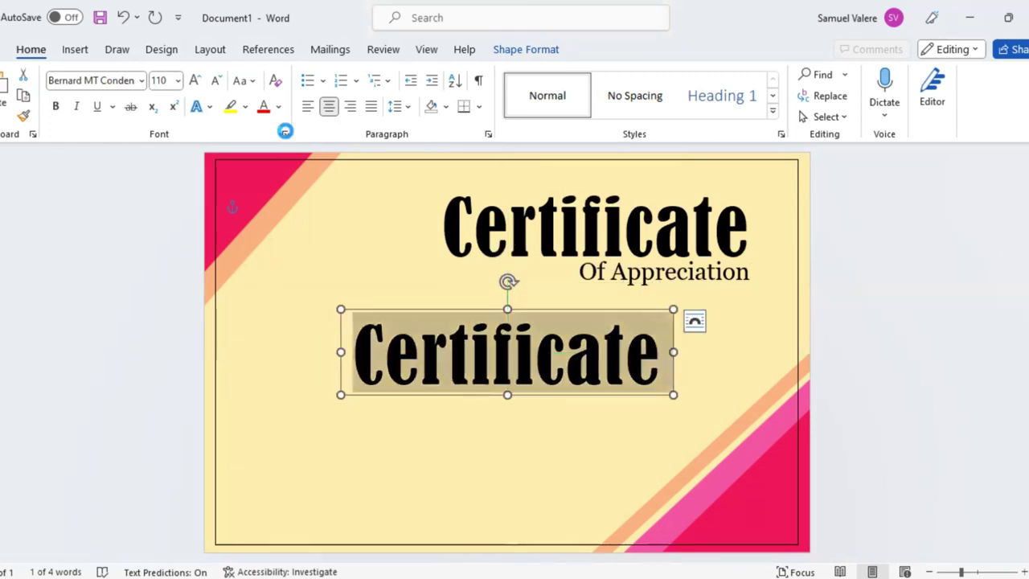
left_click(285, 132)
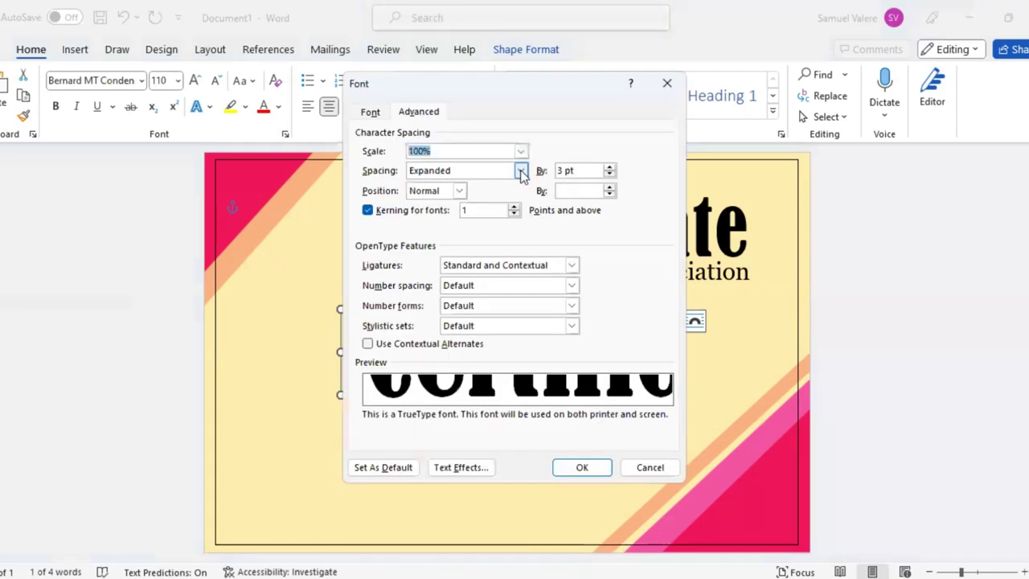
left_click(479, 171)
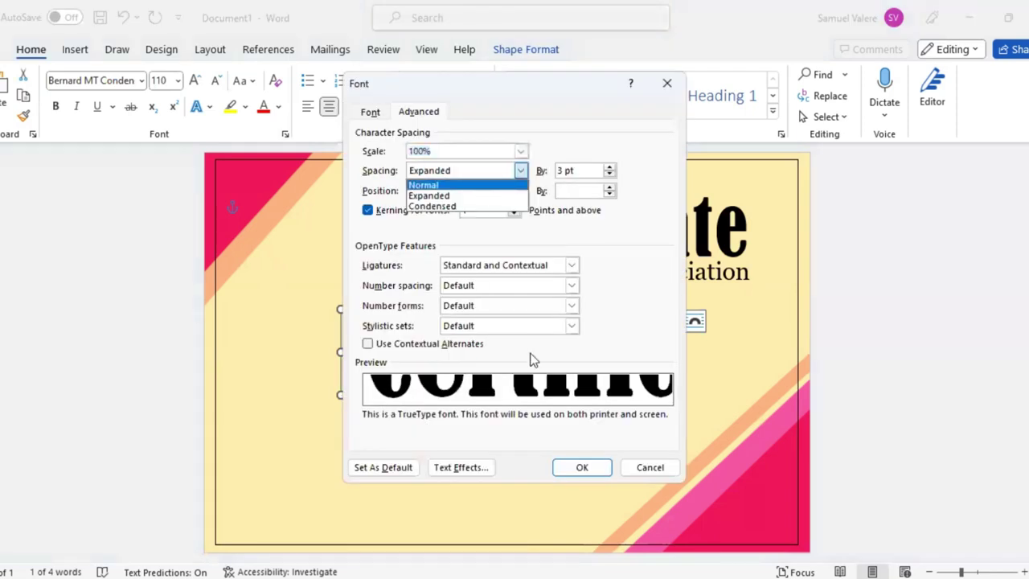
left_click(584, 469)
left_click(586, 471)
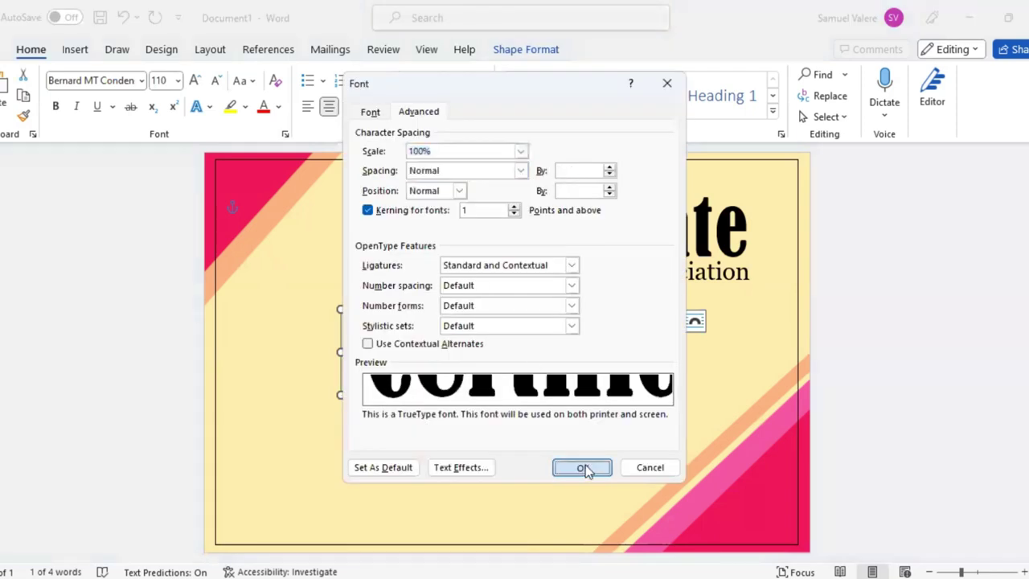
Type the recipient's name in the copy, widen the box, and centre it.
type("A")
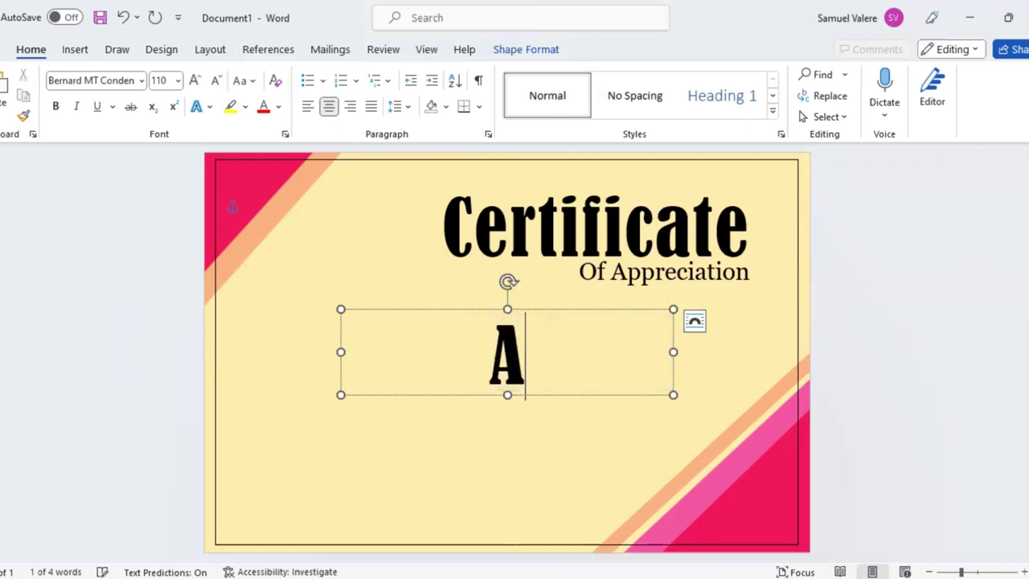
type("nil")
key("BackSpace")
key("BackSpace")
key("BackSpace")
key("BackSpace")
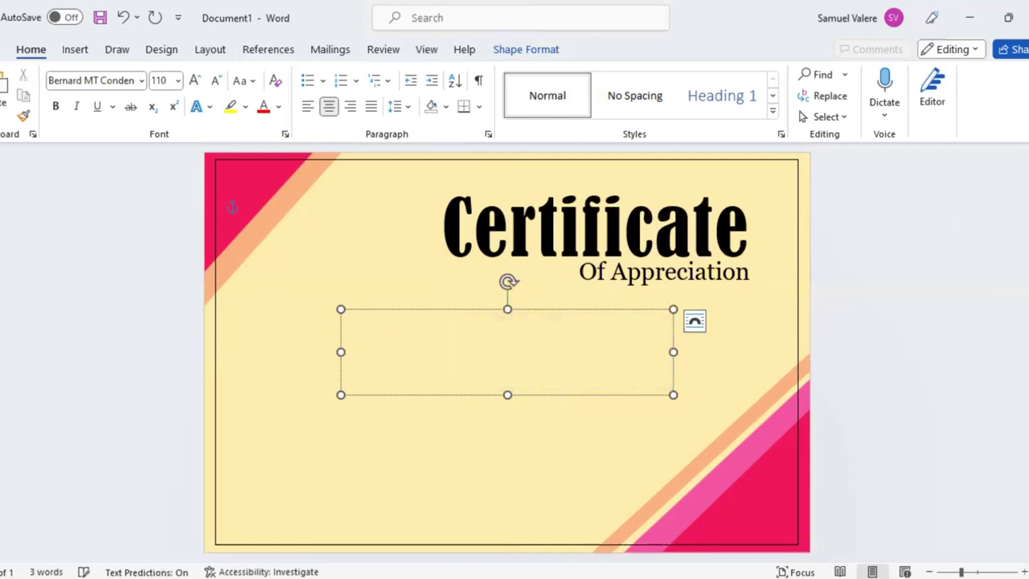
type("Enise ")
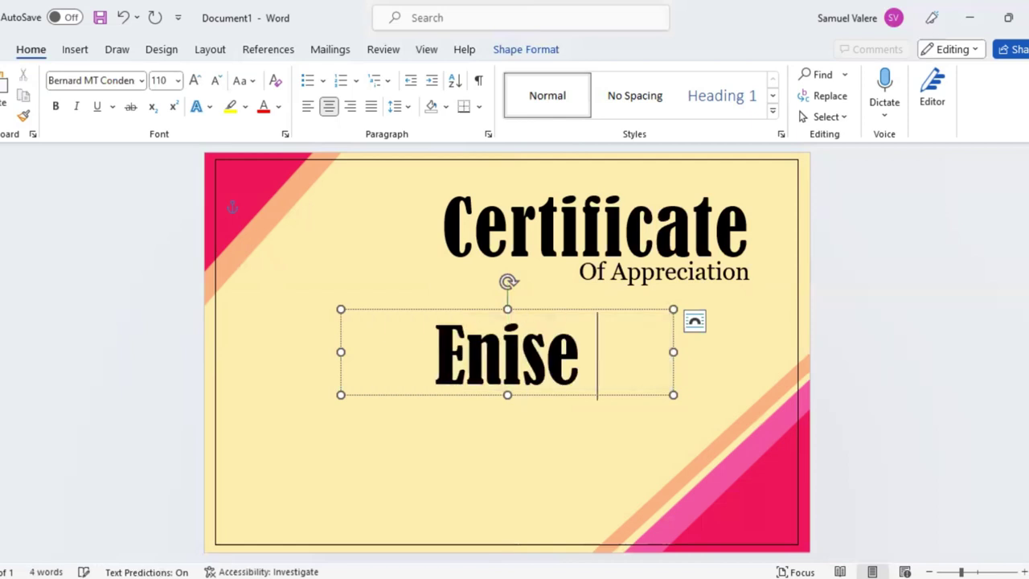
type("Aug")
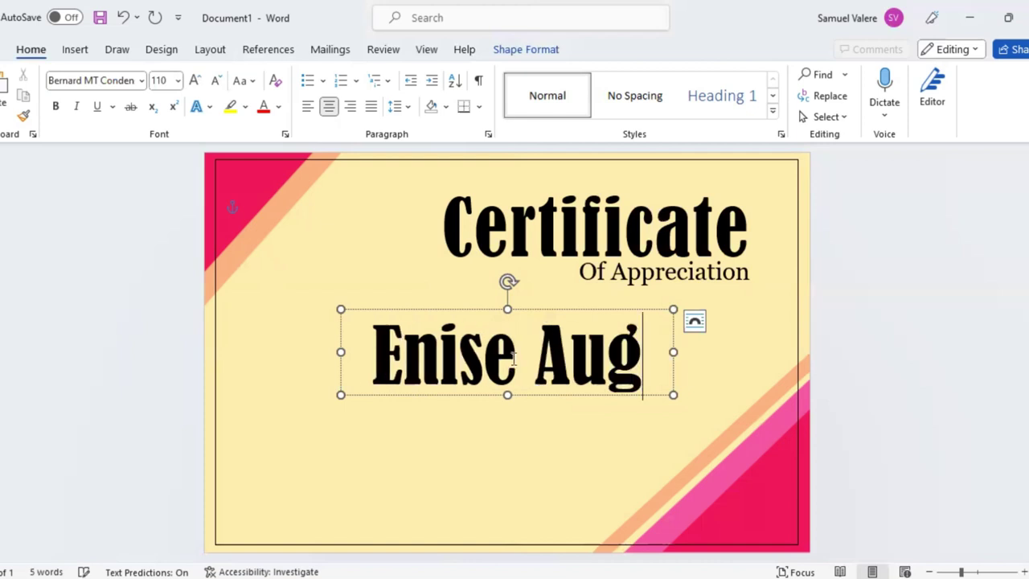
key("BackSpace")
key("BackSpace")
key("BackSpace")
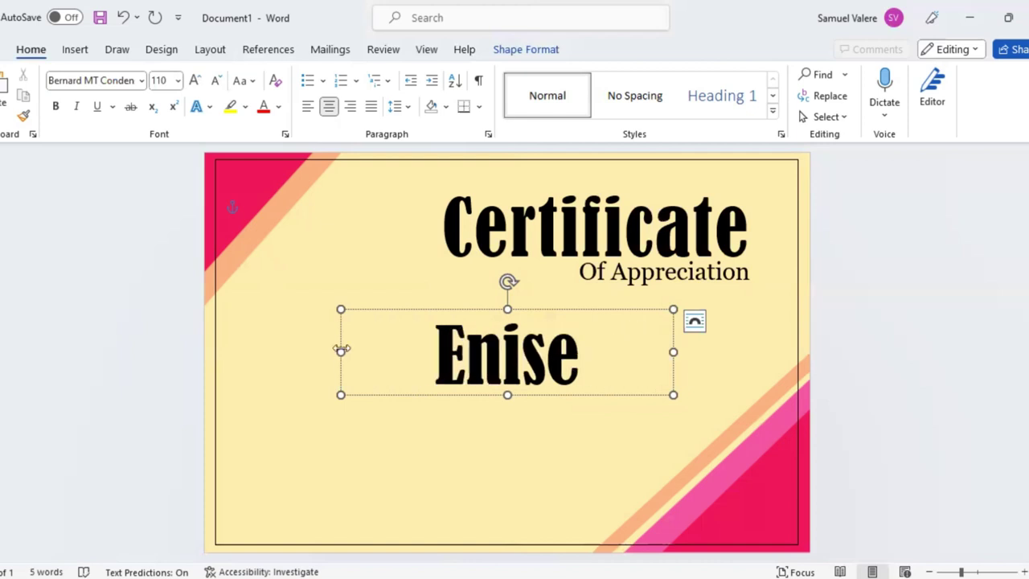
left_click_drag(341, 351, 227, 354)
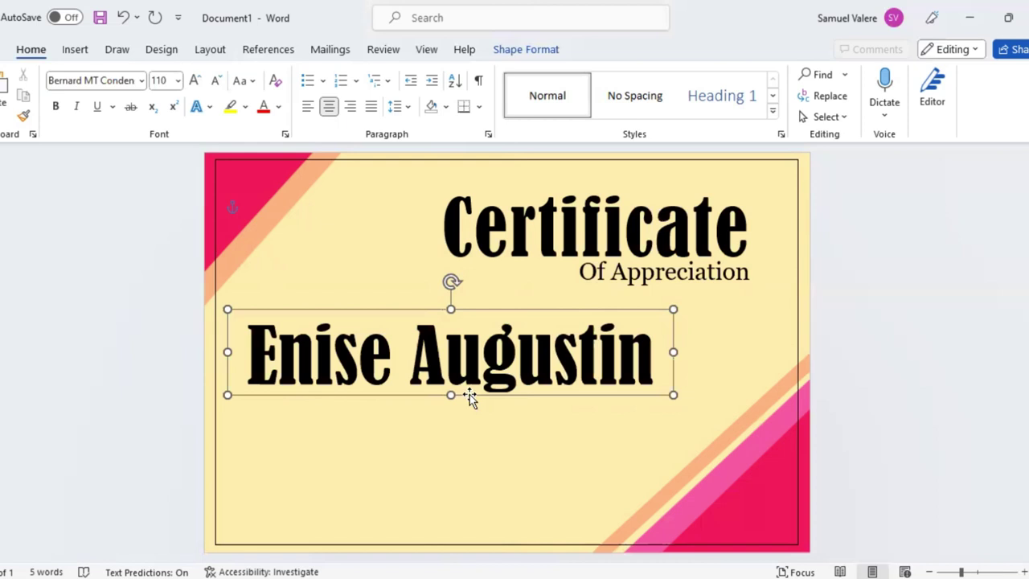
mouse_move(471, 398)
left_mouse_down()
mouse_move(534, 390)
mouse_move(505, 400)
left_mouse_up()
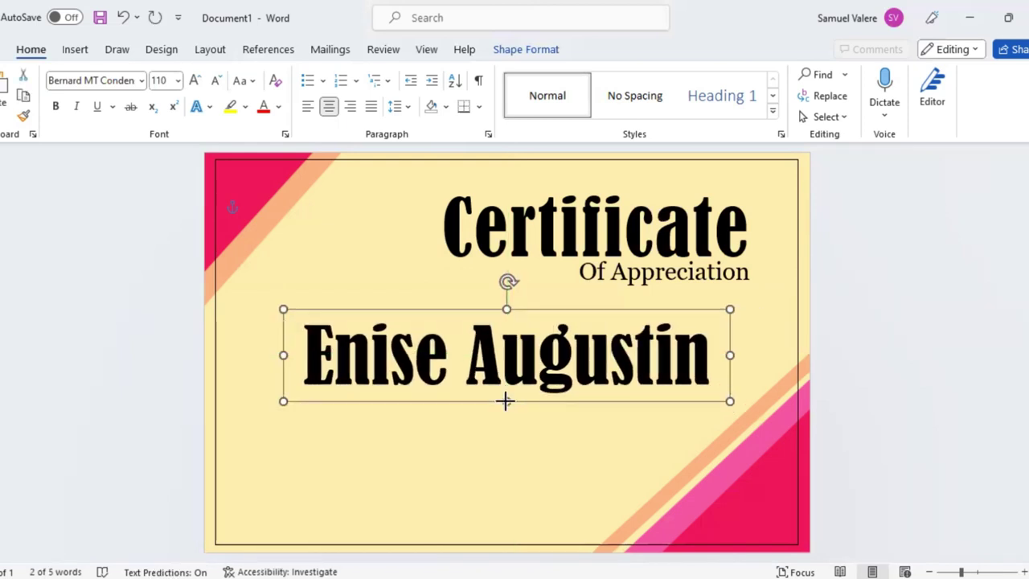
Set the recipient's name in Edwardian Script ITC and make its box slightly shorter.
triple_click(510, 364)
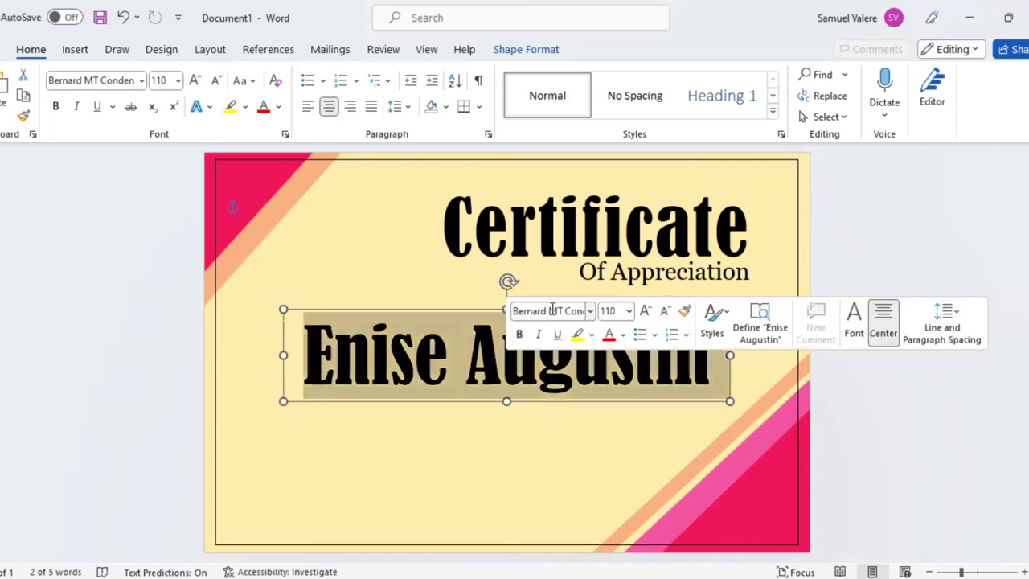
left_click(552, 310)
type("Edwardian Script")
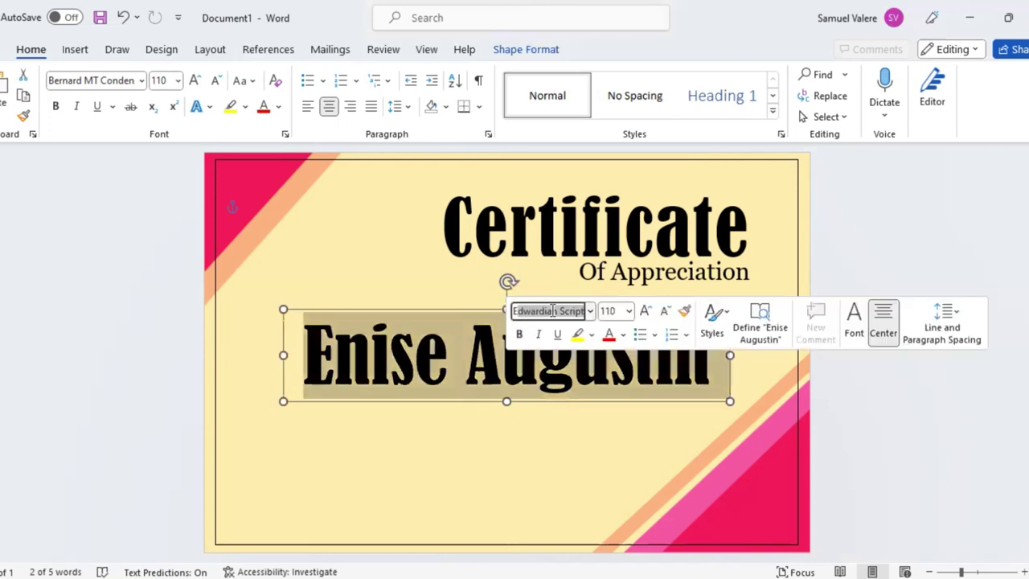
key("Return")
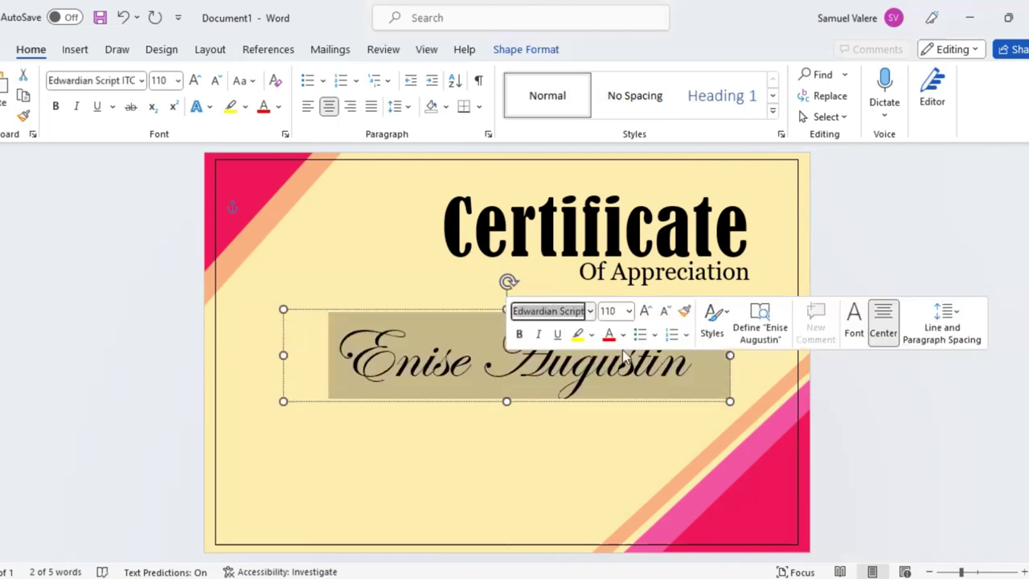
left_click(539, 372)
mouse_move(506, 410)
left_mouse_down()
mouse_move(496, 408)
mouse_move(534, 423)
left_mouse_up()
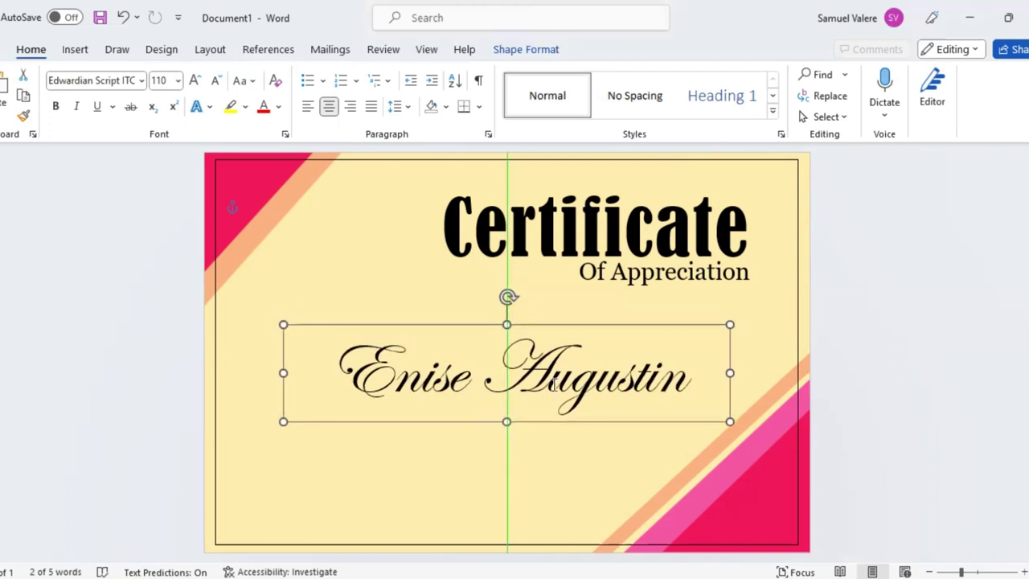
Colour the recipient's name pink.
triple_click(642, 381)
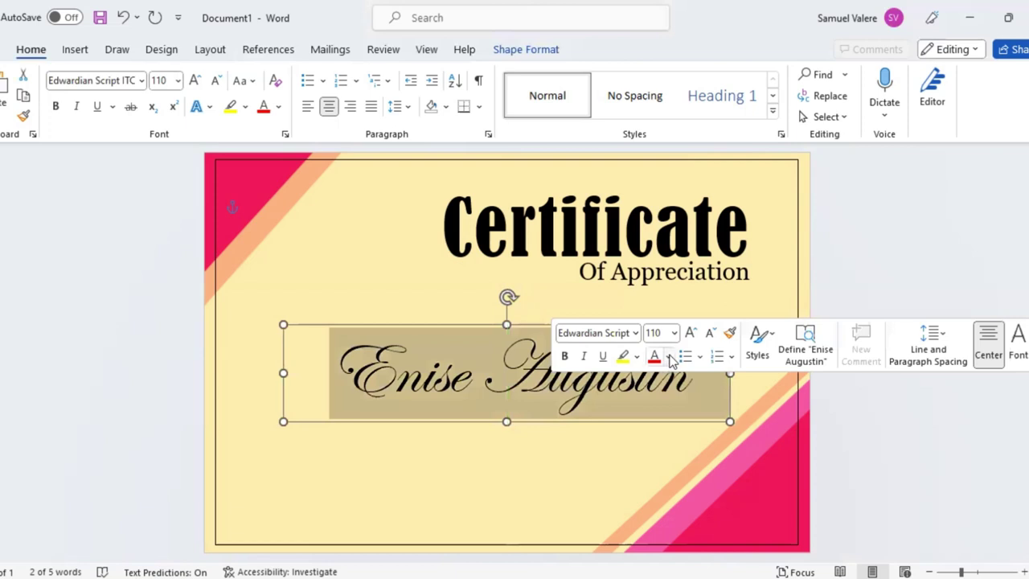
left_click(670, 356)
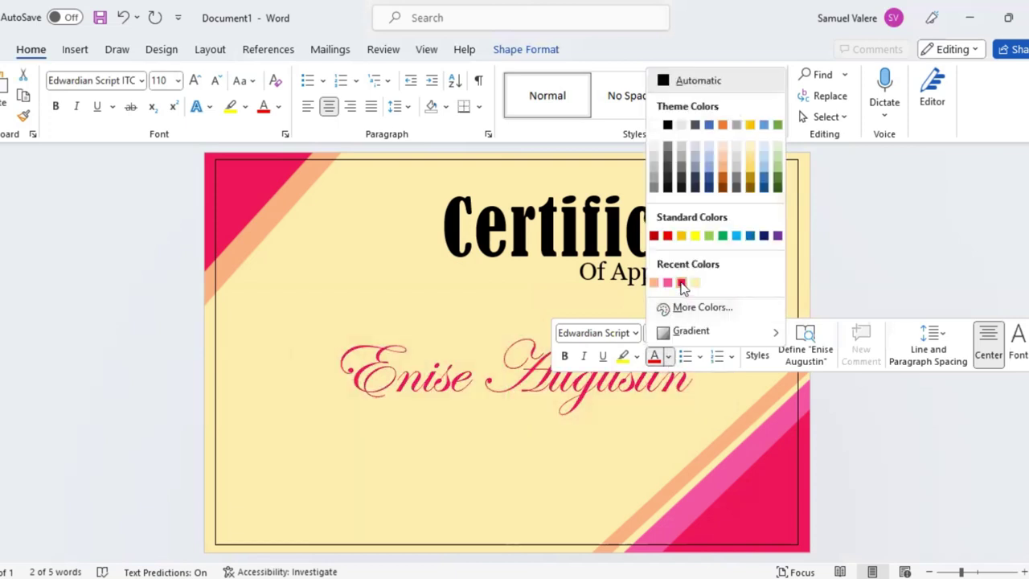
left_click(555, 292)
left_click(75, 50)
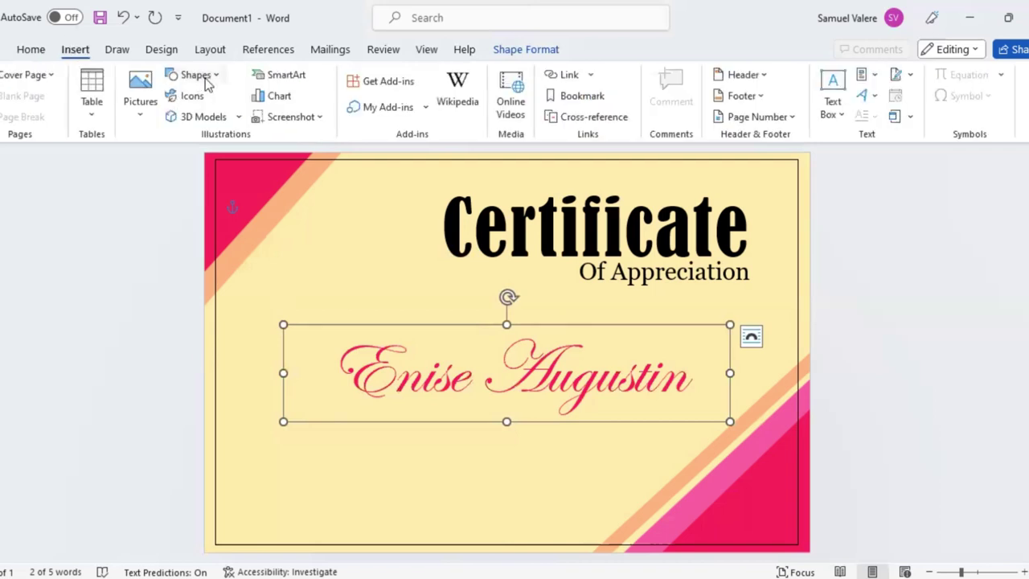
Draw a thin text box above the name reading 'This Certificate is Wonderfully Presented To'.
left_click(207, 81)
left_click(188, 120)
left_click_drag(371, 305, 637, 323)
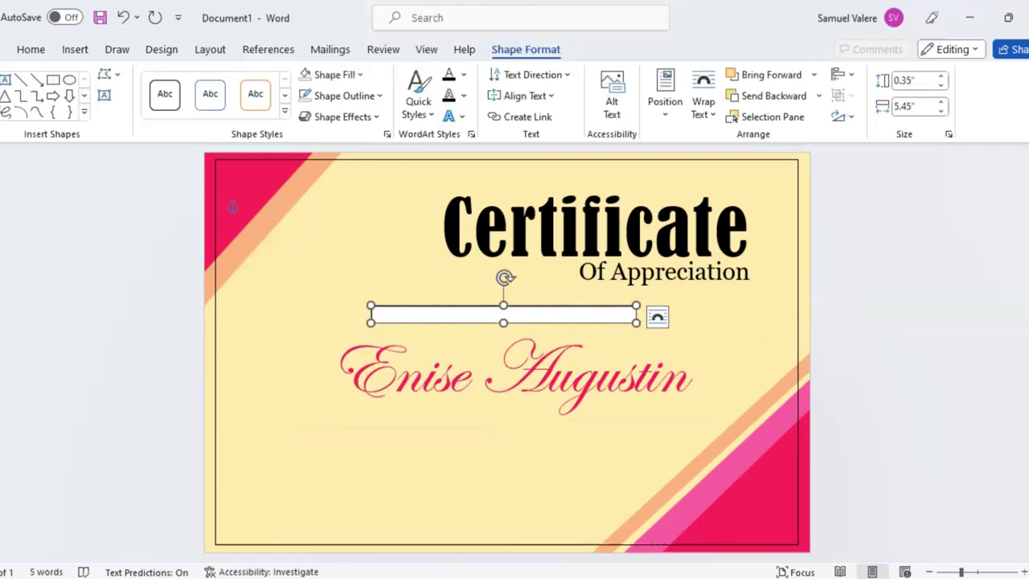
type("This Cer")
type("tificate ")
type("is")
type(" Won")
type("derful")
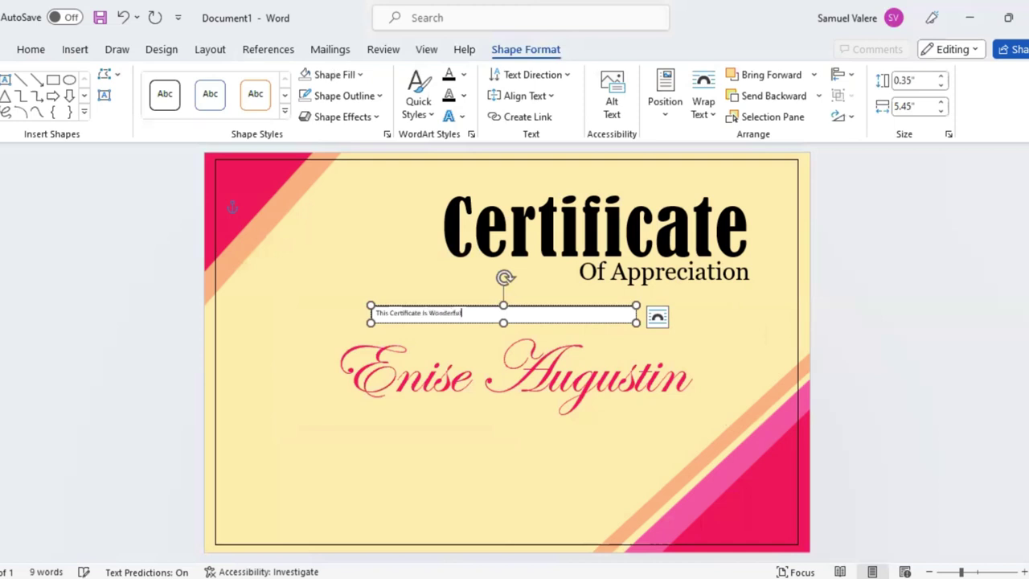
type("ly Pr")
type("esented")
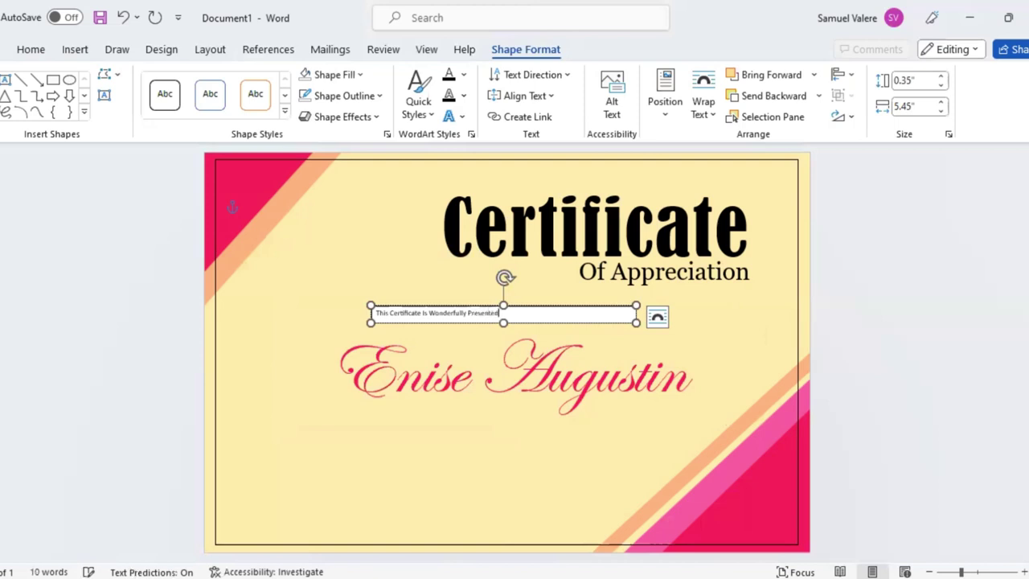
type(" To")
triple_click(456, 315)
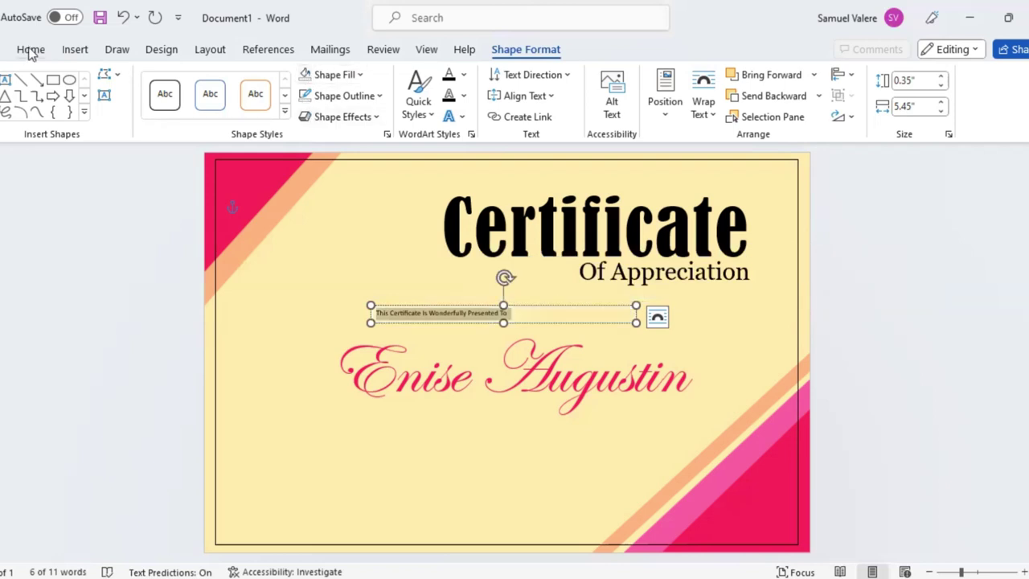
Centre the presentation line and make it 14 pt Georgia in all capitals.
left_click(31, 50)
left_click(330, 107)
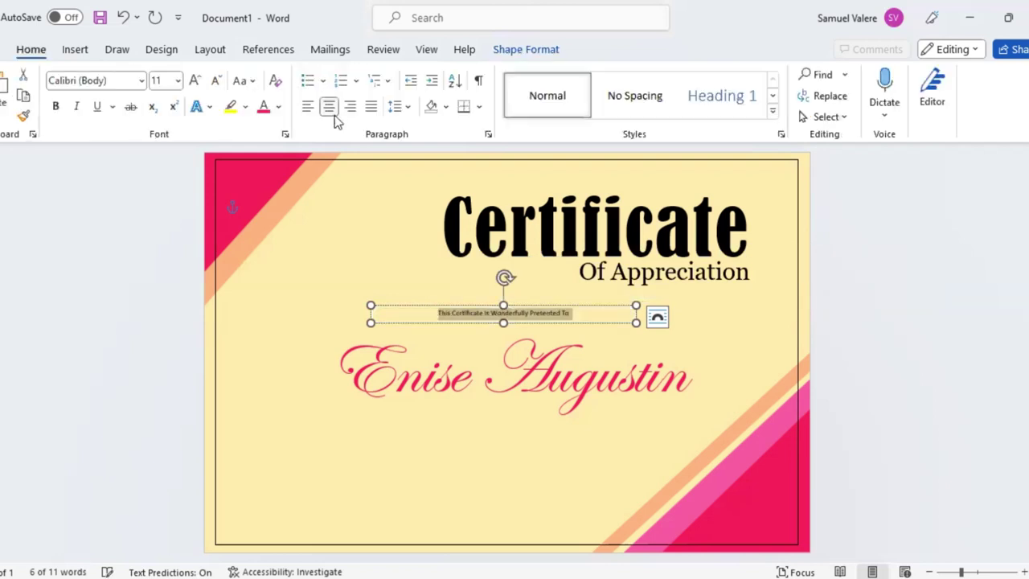
left_click(129, 81)
type("Georgia")
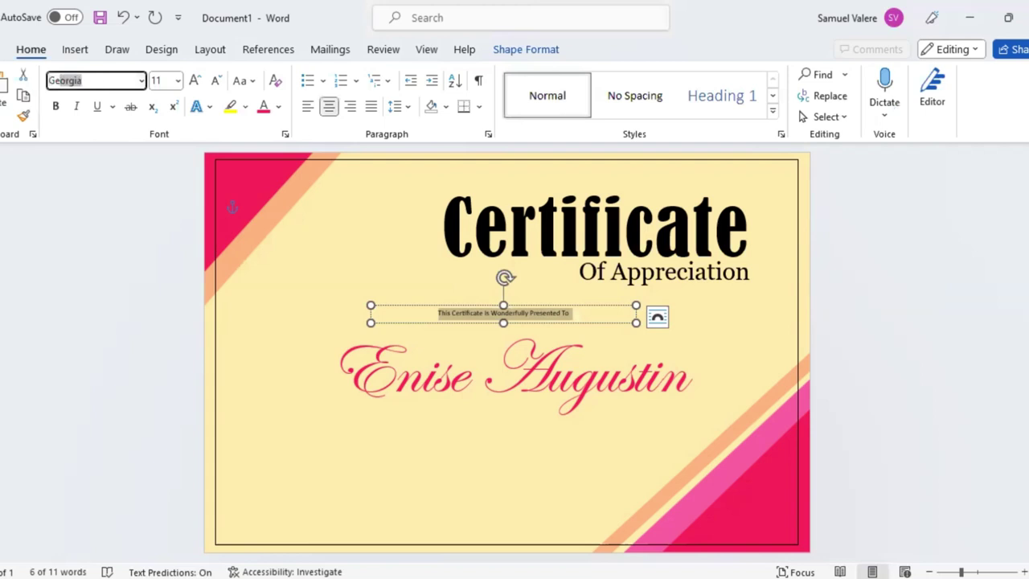
key("Return")
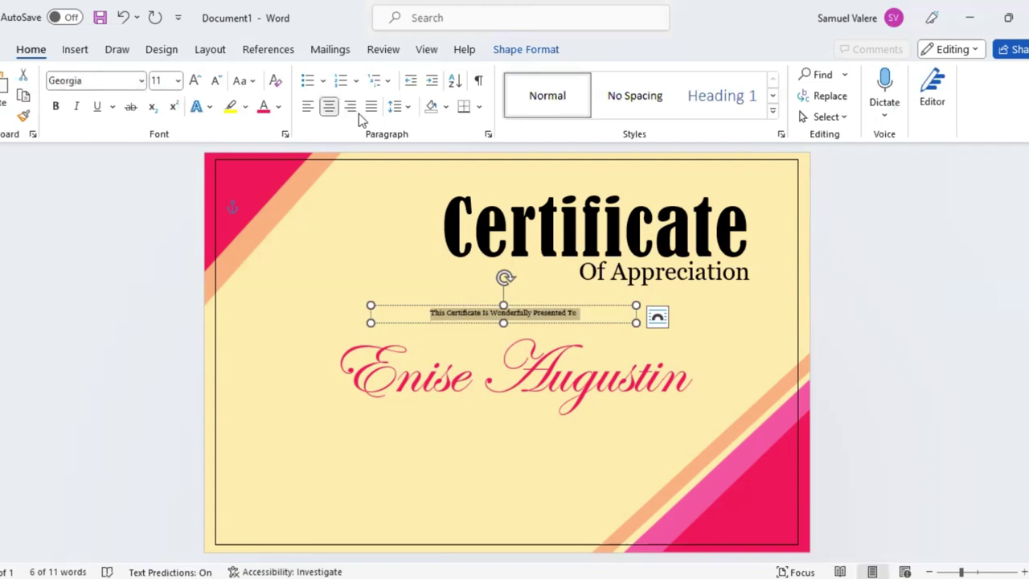
left_click(195, 81)
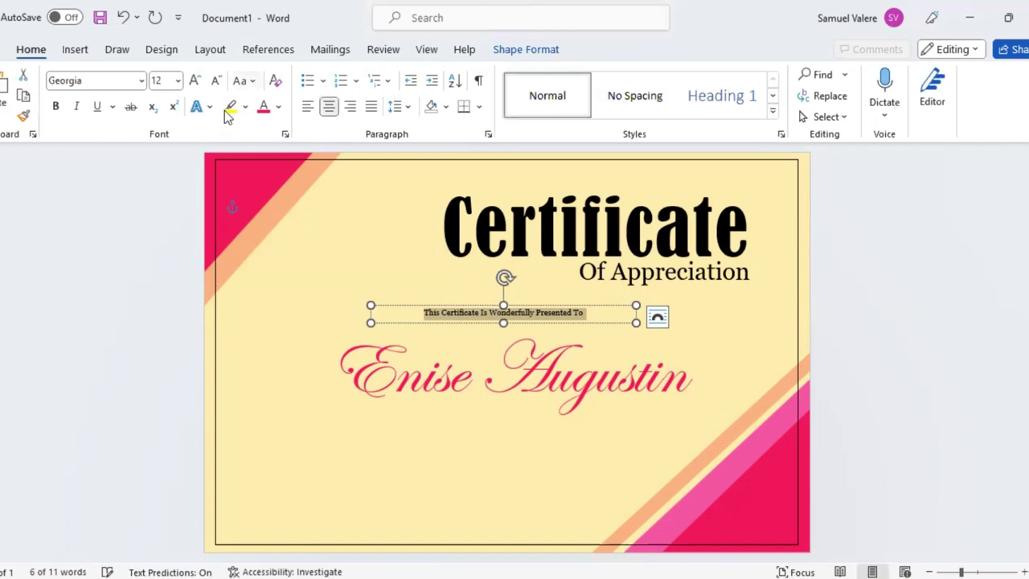
key("ctrl+shift+a")
key("ctrl+shift+period")
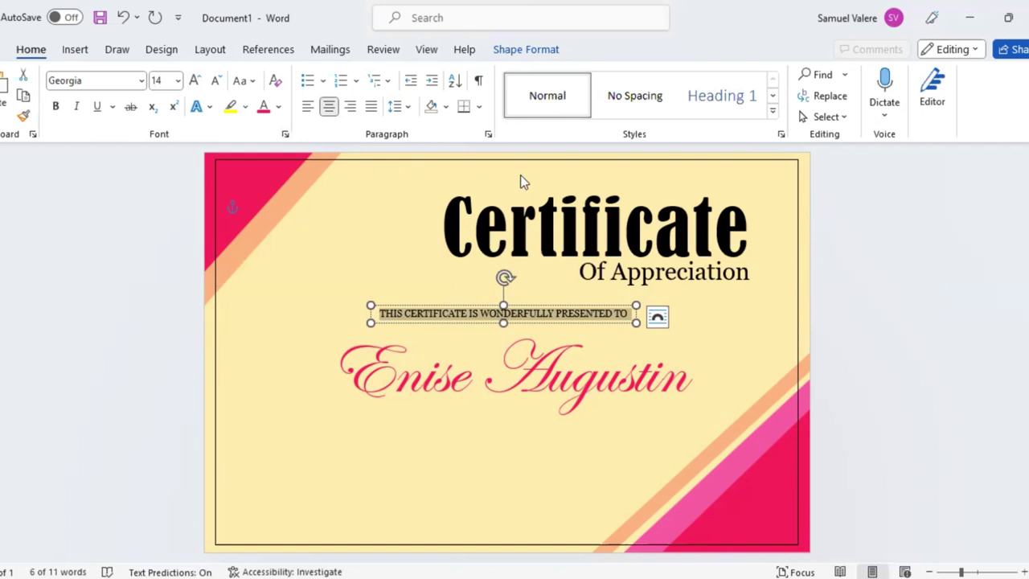
Expand the presentation line's letter spacing by 3 pt.
key("ctrl+d")
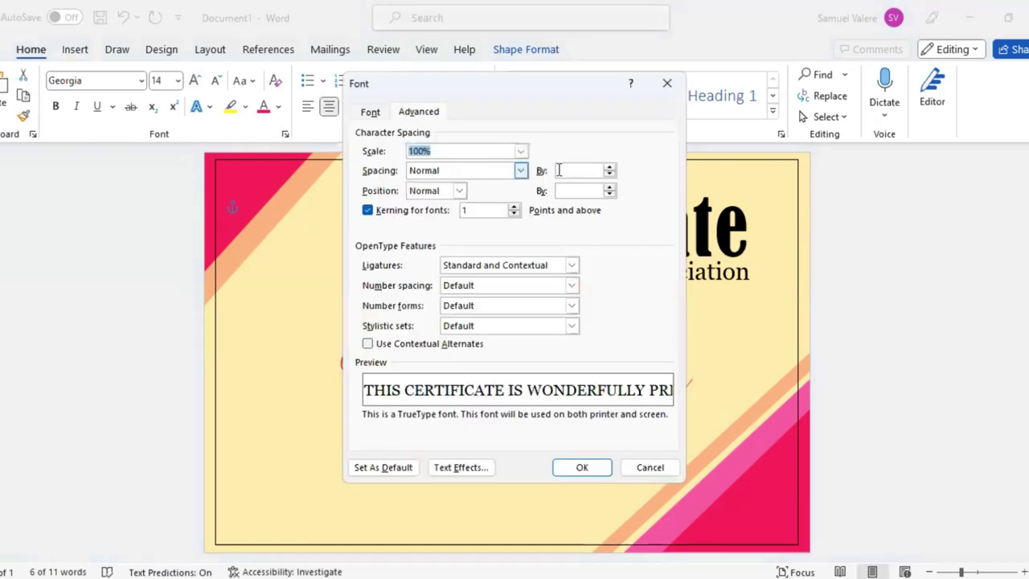
key("Tab")
key("Down")
double_click(561, 171)
key("BackSpace")
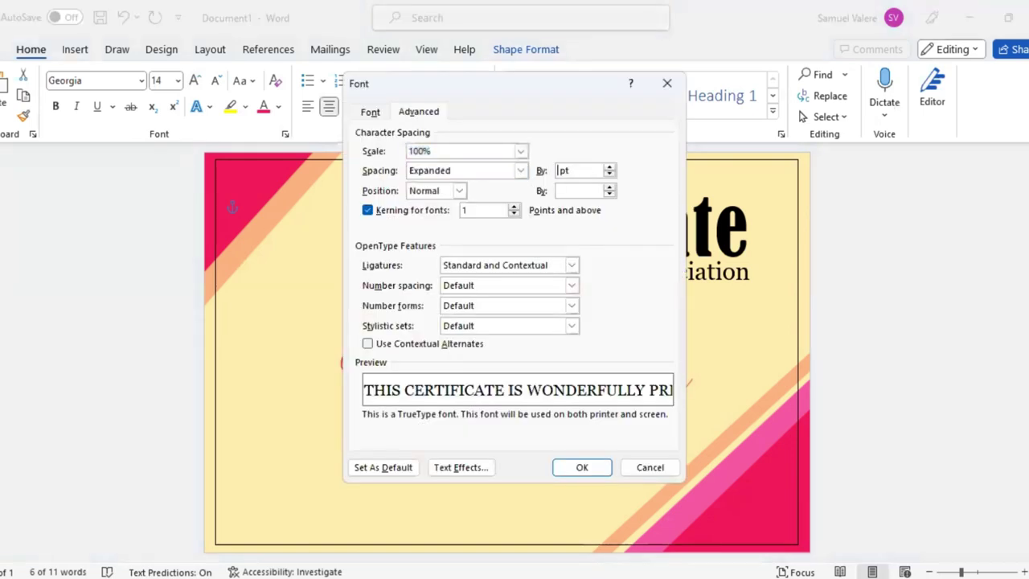
type("3")
key("Return")
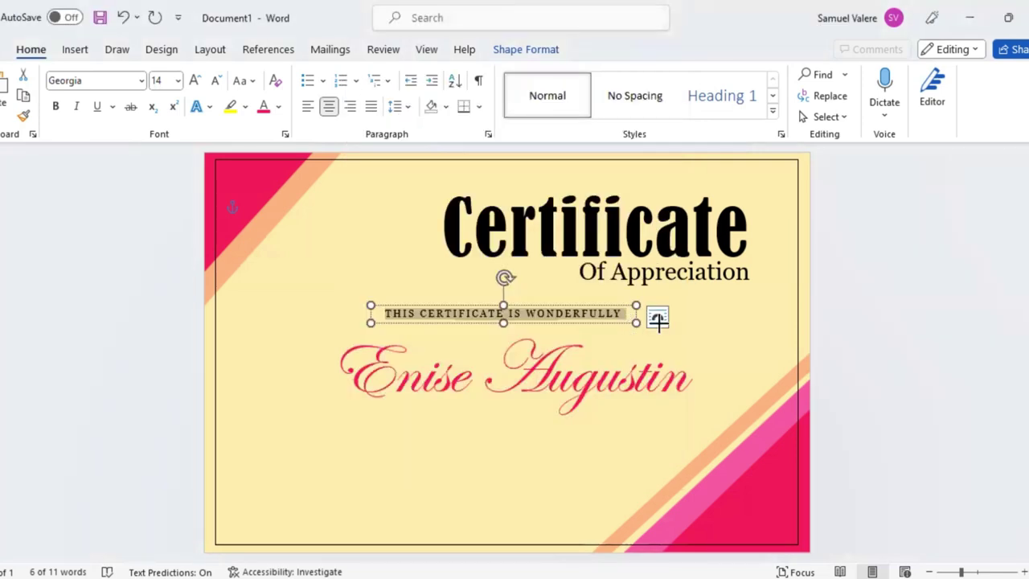
Widen the presentation line's box, re-centre the pink name, and copy the line below the name.
left_click_drag(636, 323, 729, 323)
left_click_drag(589, 323, 533, 336)
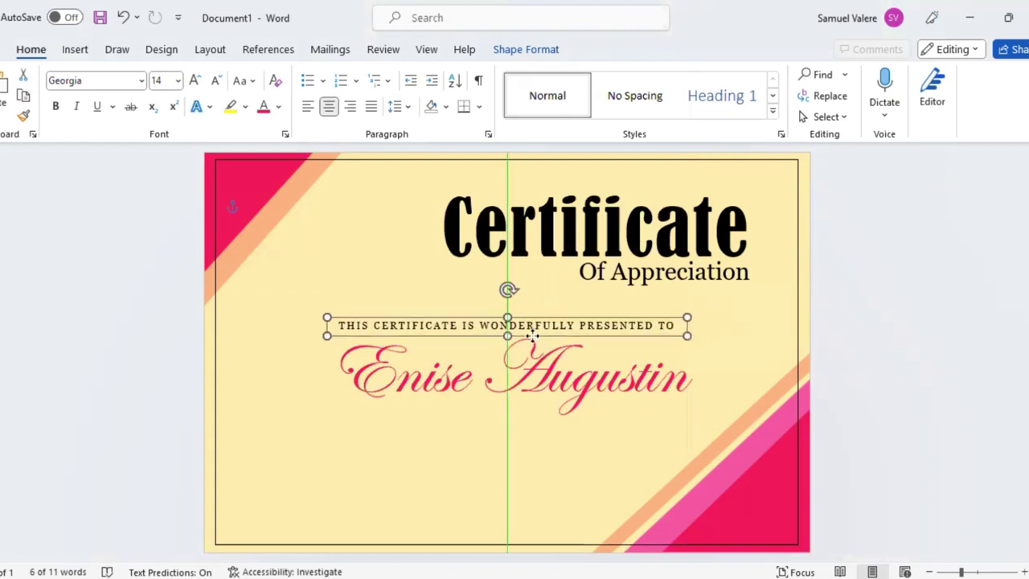
left_click(543, 418)
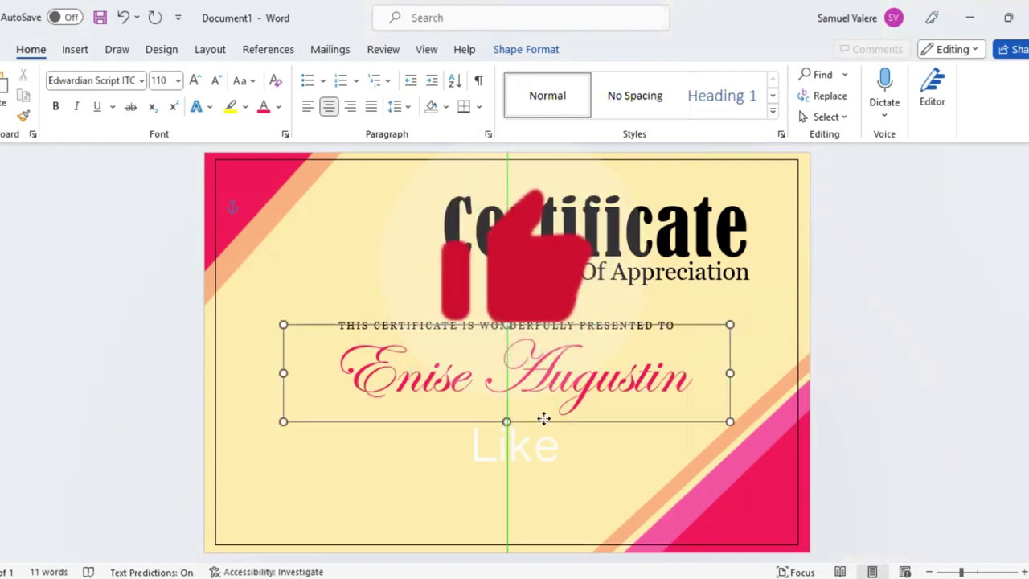
left_click_drag(543, 418, 545, 427)
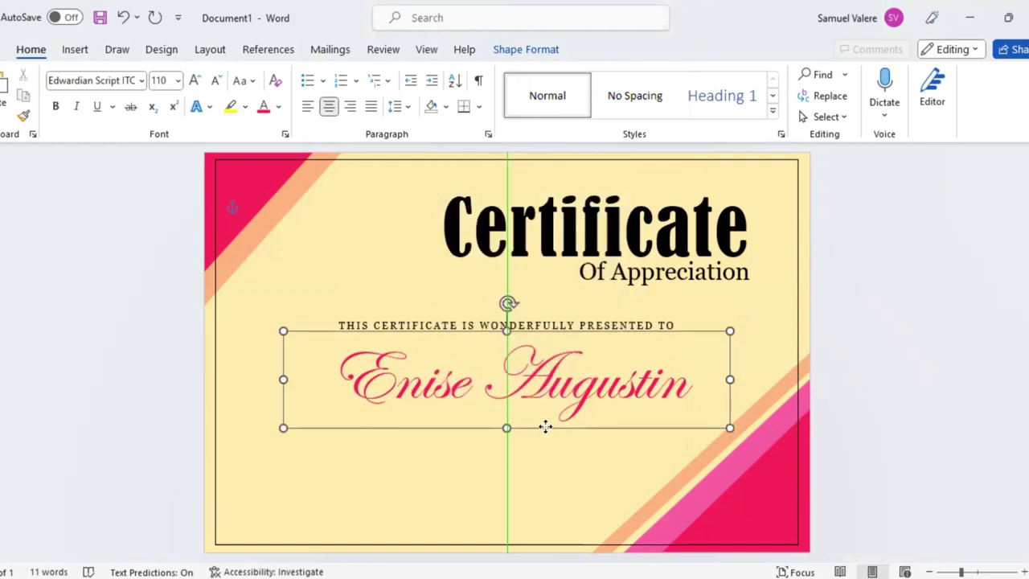
left_click_drag(730, 380, 661, 385)
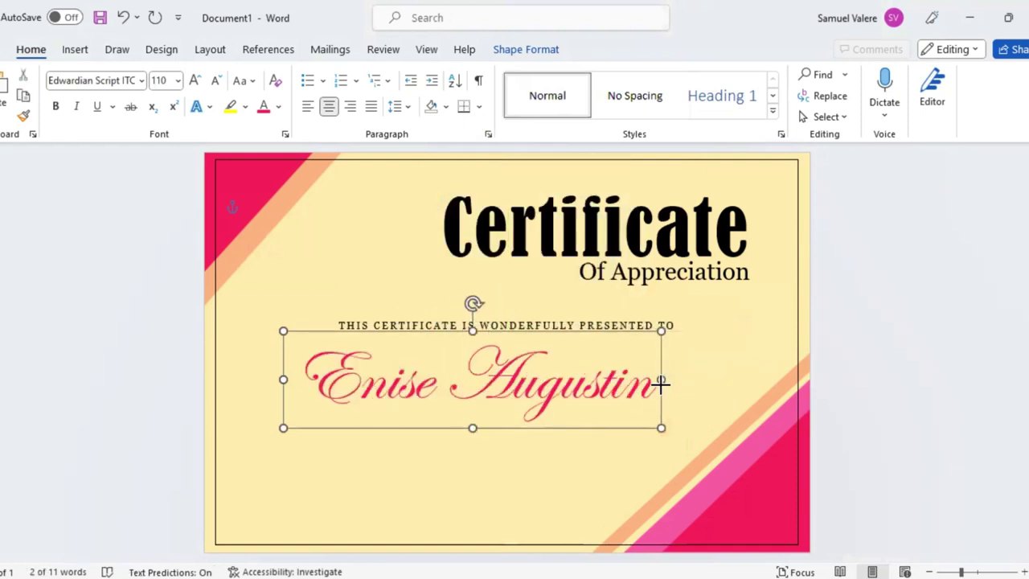
left_click_drag(523, 426, 544, 427)
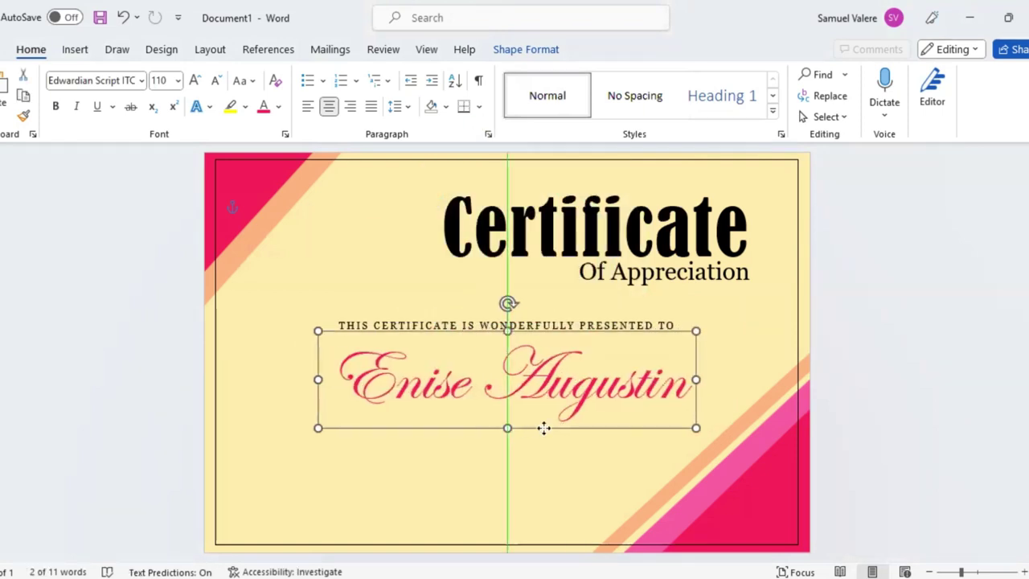
left_click(465, 320)
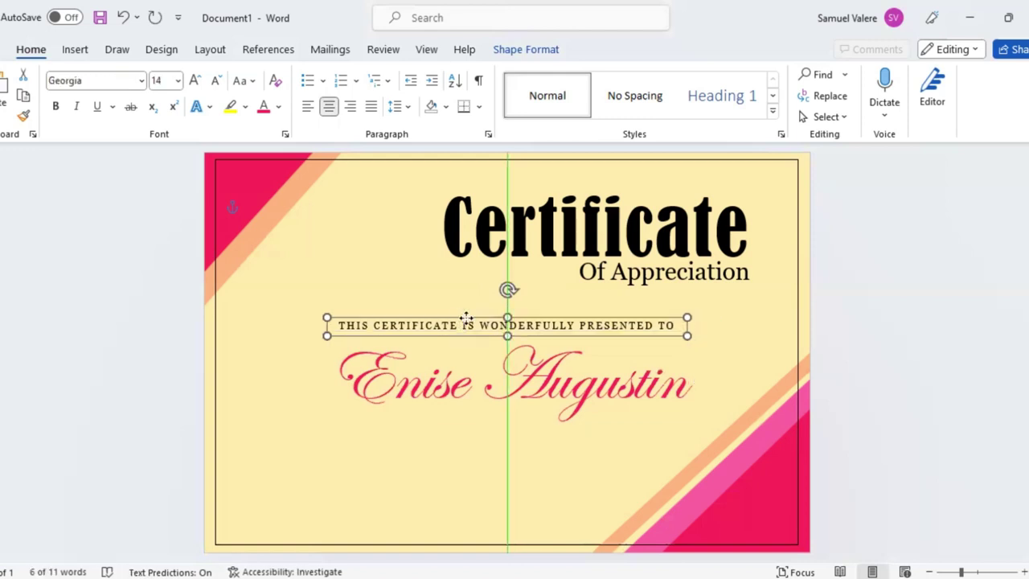
mouse_move(456, 320)
left_mouse_down()
mouse_move(472, 455)
mouse_move(470, 446)
left_mouse_up()
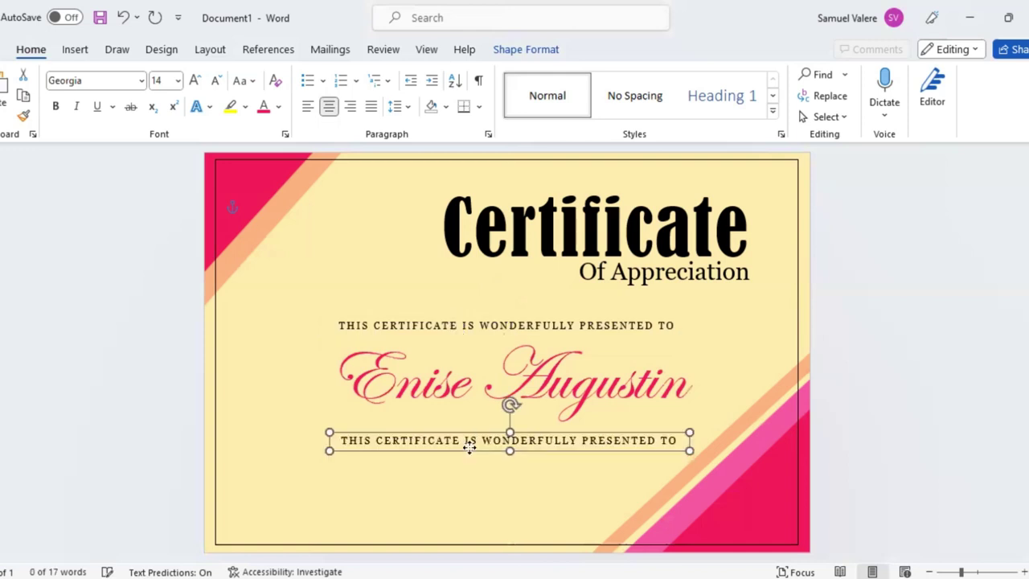
Reset the copied line's letter spacing to Normal.
left_click(284, 134)
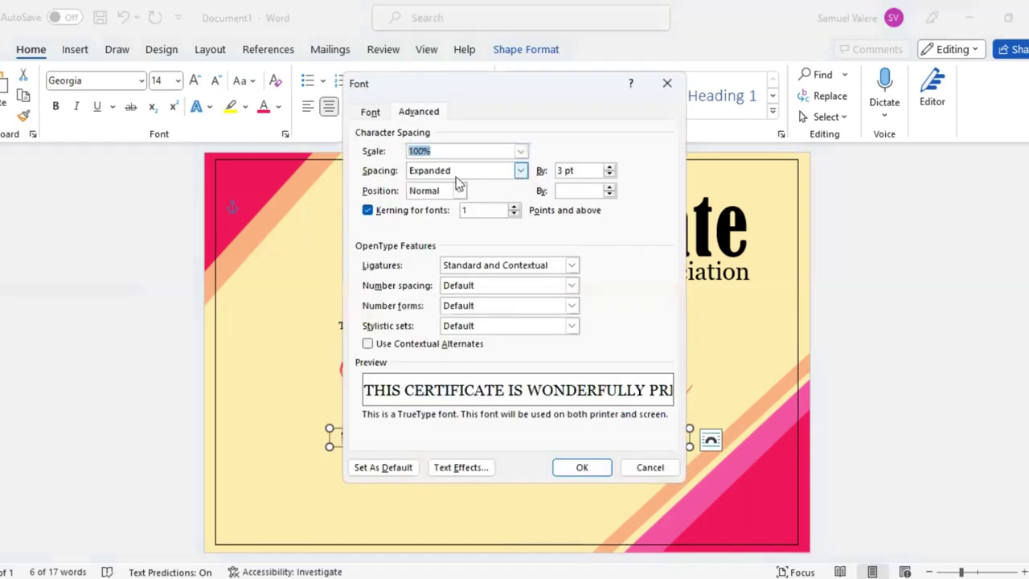
left_click(456, 175)
left_click(583, 467)
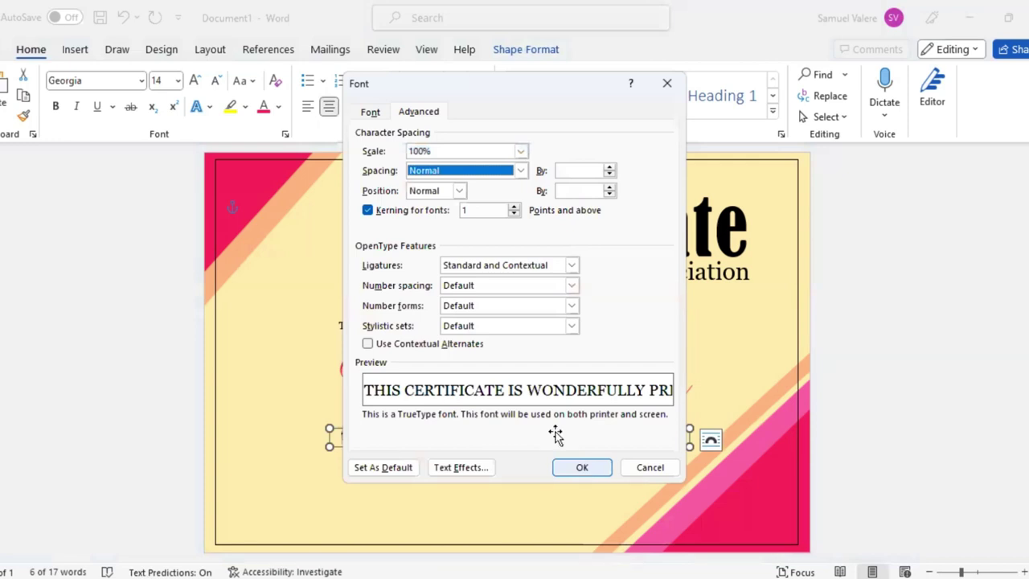
key("Return")
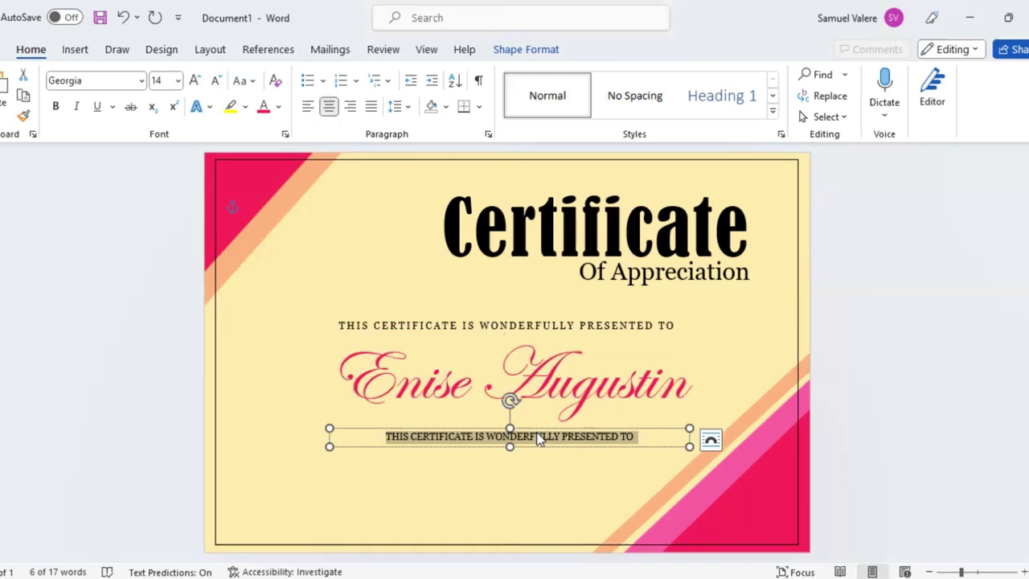
Paste the 'With deepest appreciation' paragraph in its place, centre it, and enlarge to 16 pt.
type("With deepest appreciation, we recognize your extraordinary contributions that have redefined the limits of achievement. Your dedication to exceeding expectations, coupled with your unyielding spirit, has resulted in outcomes that are nothing short of remarkable. This certificate is a tribute to your profound impact.")
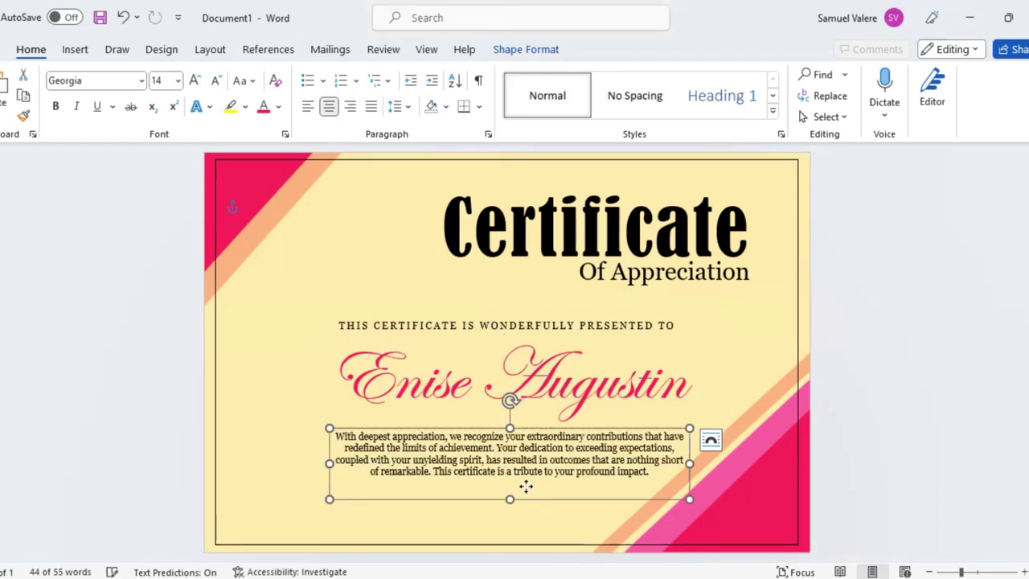
left_click_drag(524, 485, 524, 517)
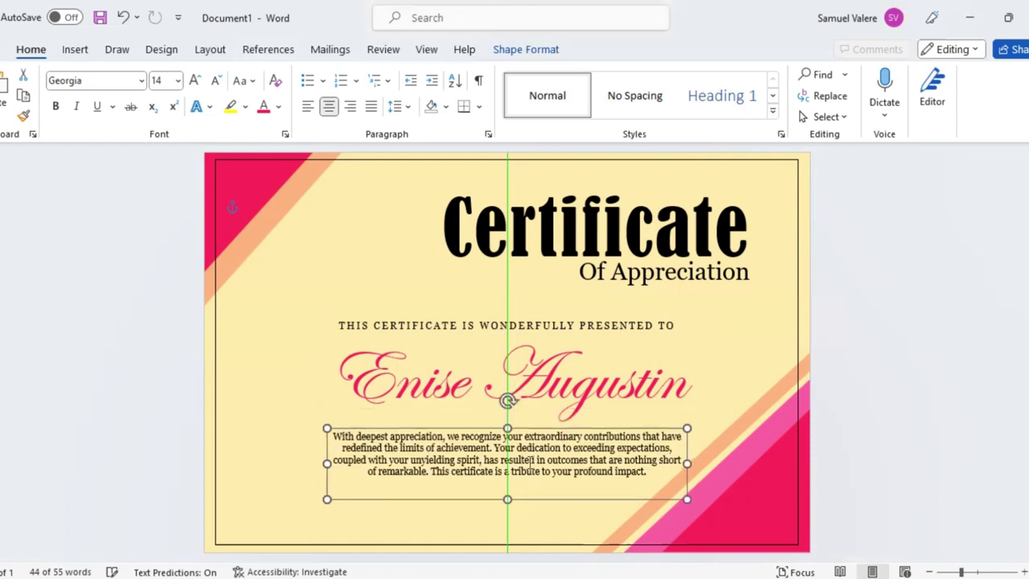
triple_click(523, 422)
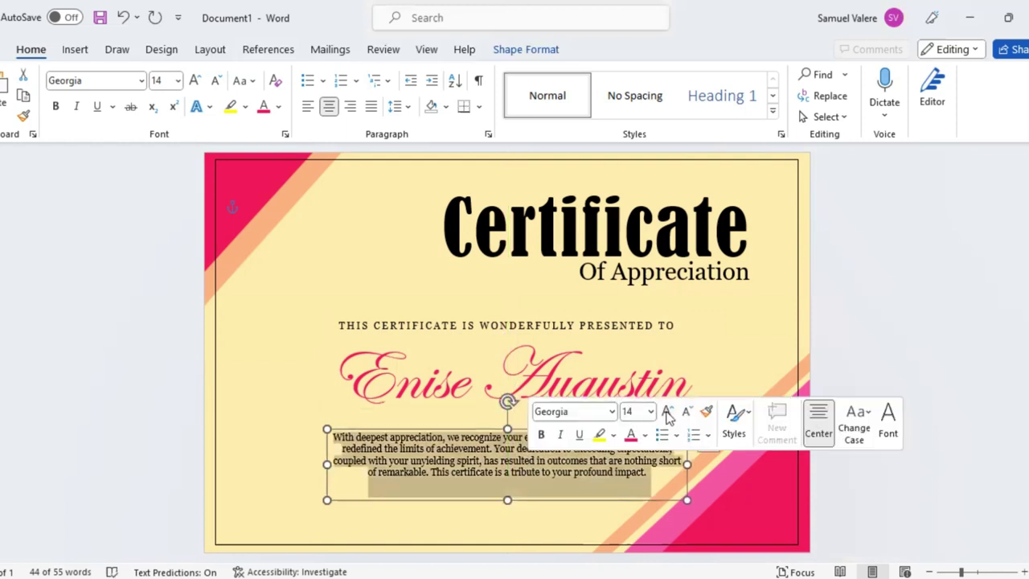
left_click(667, 412)
left_click(551, 492)
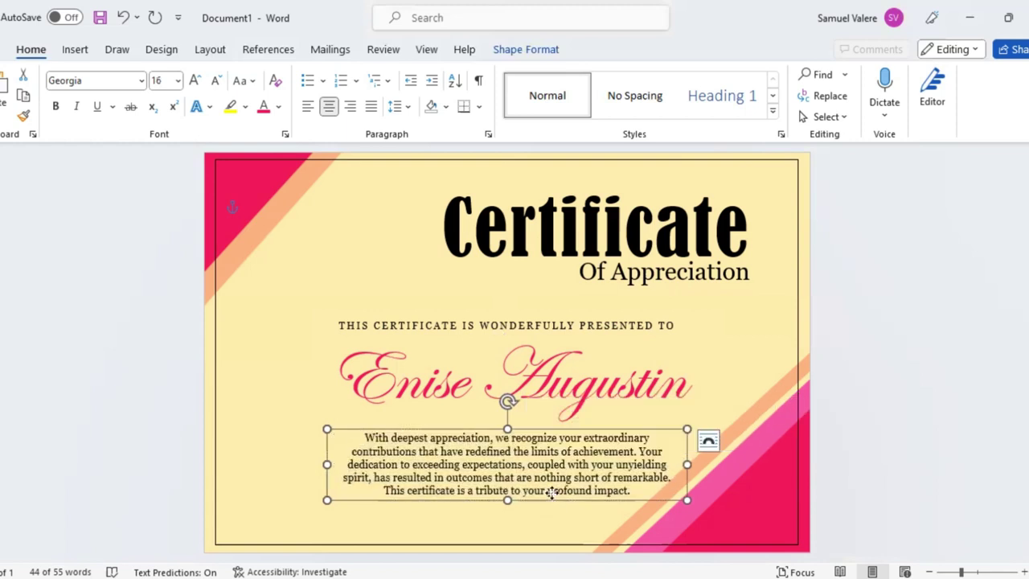
left_click_drag(552, 493, 552, 490)
mouse_move(810, 553)
left_mouse_down()
mouse_move(614, 368)
mouse_move(627, 382)
left_mouse_up()
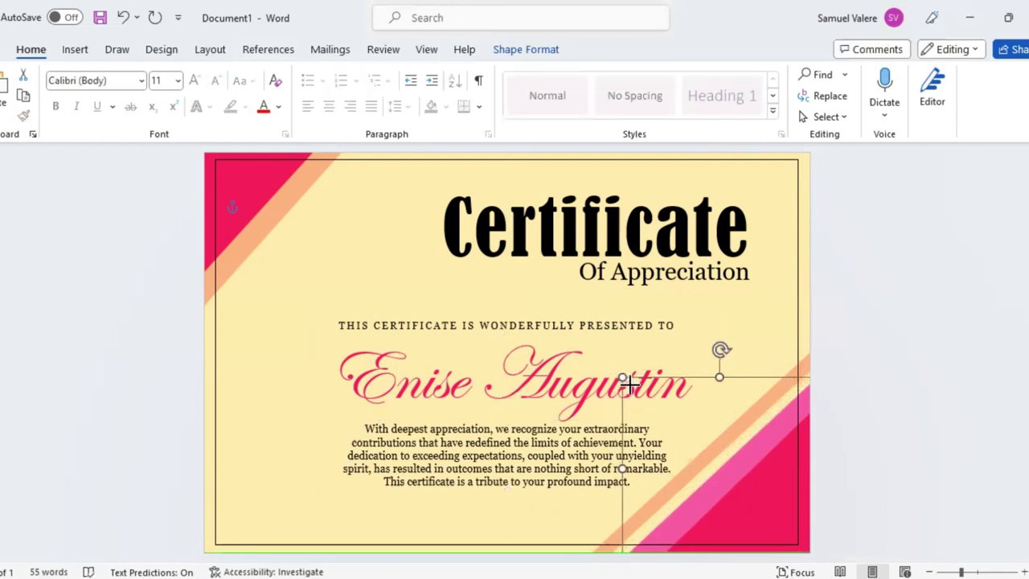
Nudge the orange diagonal stripe slightly down and to the right.
left_click_drag(627, 383, 635, 388)
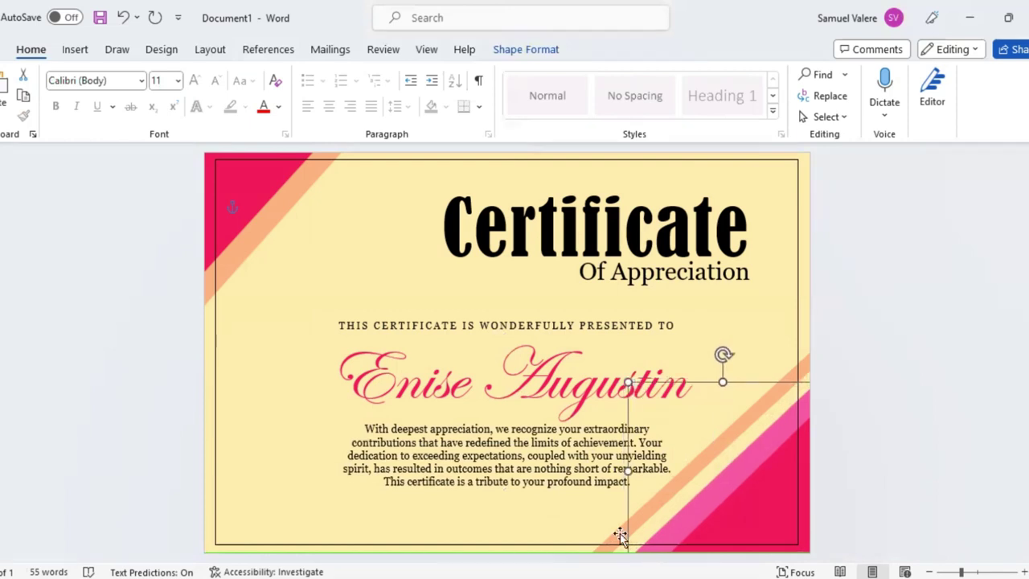
left_click(682, 481)
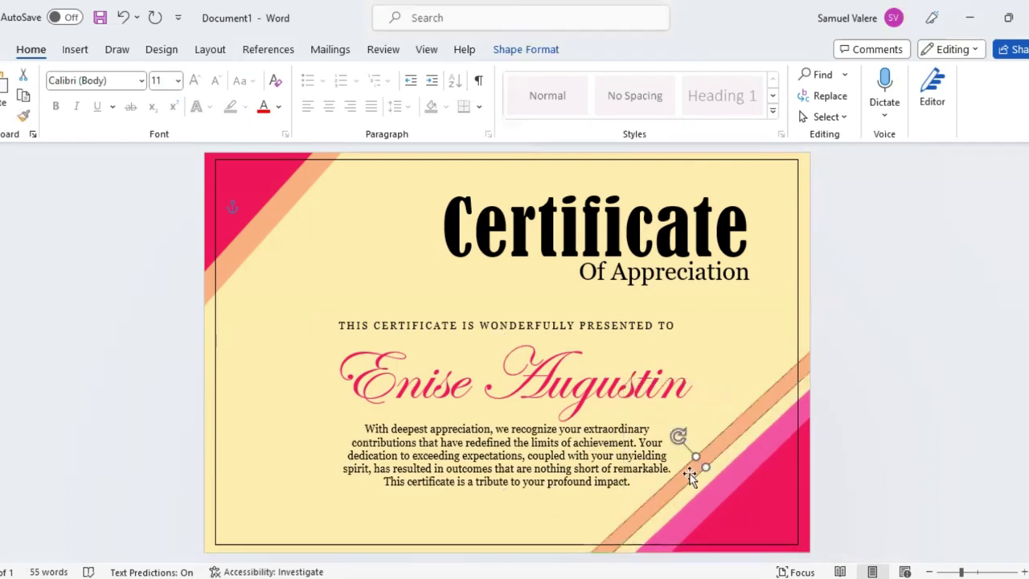
left_click_drag(690, 474, 698, 476)
Widen the appreciation paragraph box to the left and recentre it on the page.
left_click(509, 494)
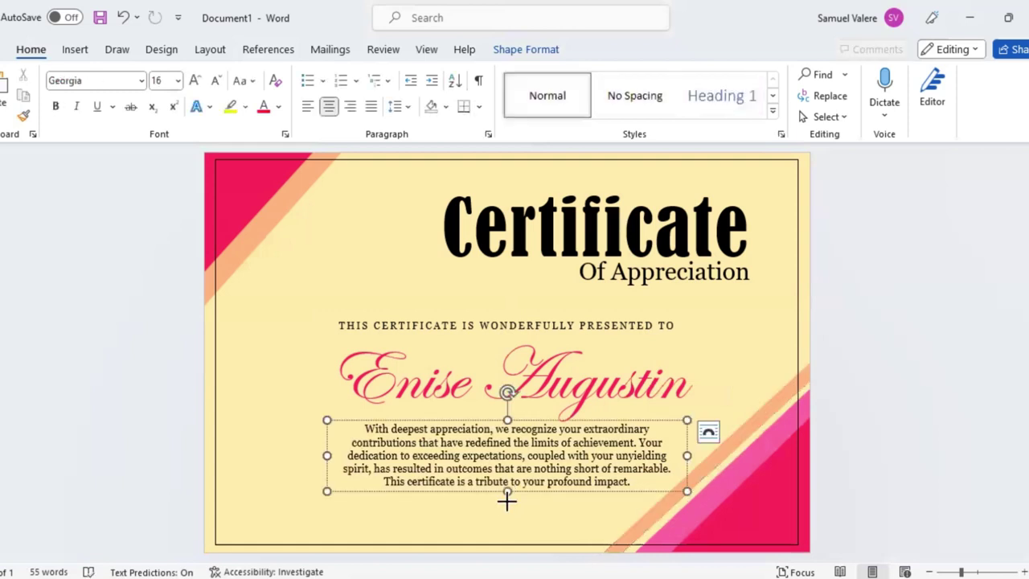
left_click_drag(507, 500, 508, 503)
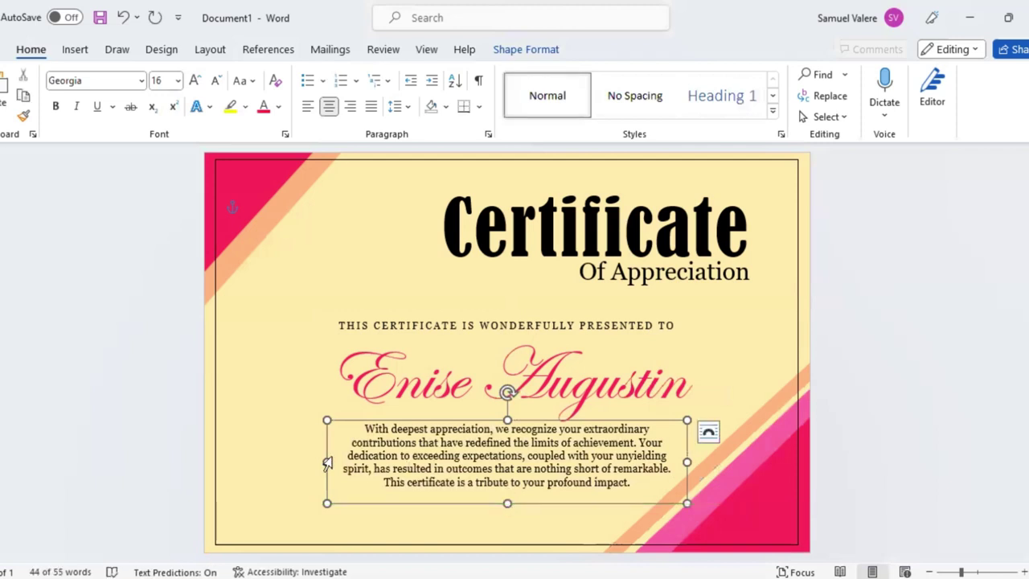
left_click_drag(326, 463, 309, 457)
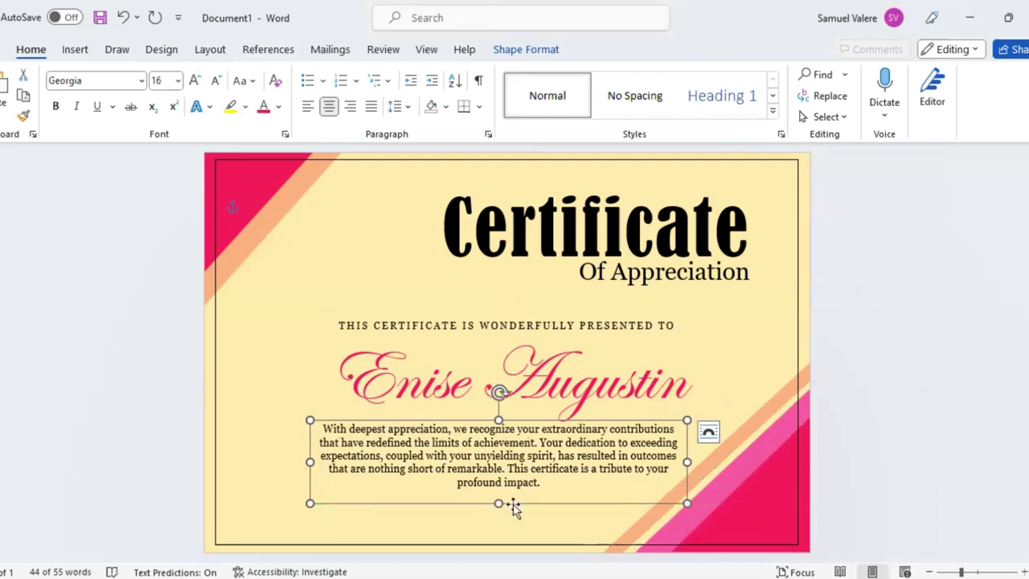
left_click_drag(515, 507, 523, 506)
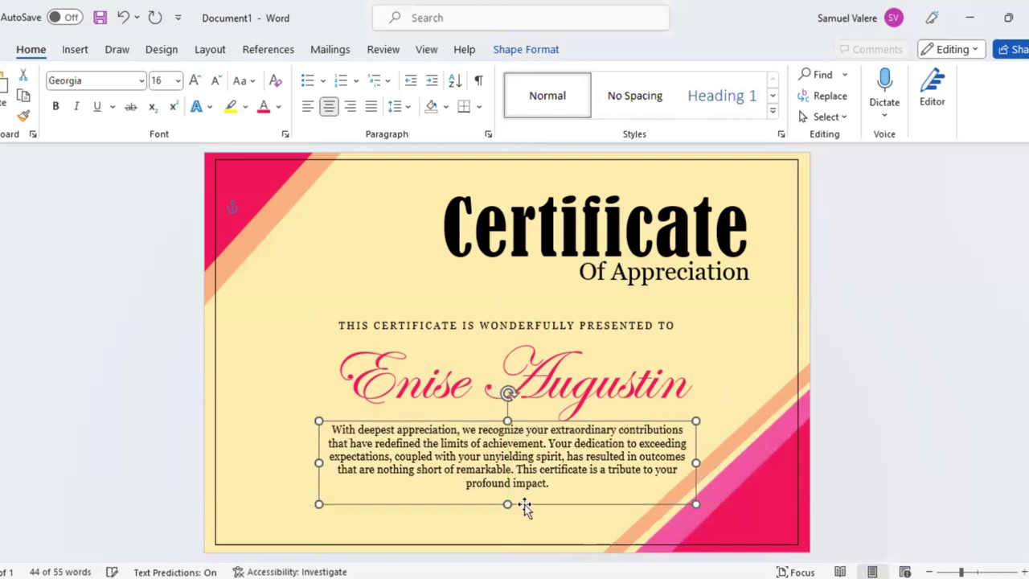
Draw a short, level horizontal line near the bottom left of the certificate.
left_click(77, 49)
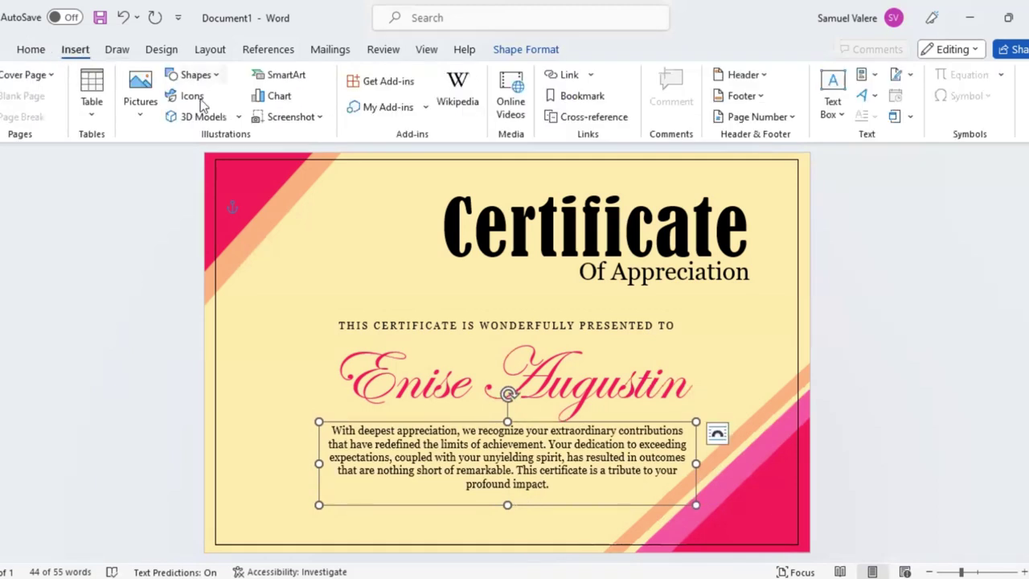
left_click(193, 74)
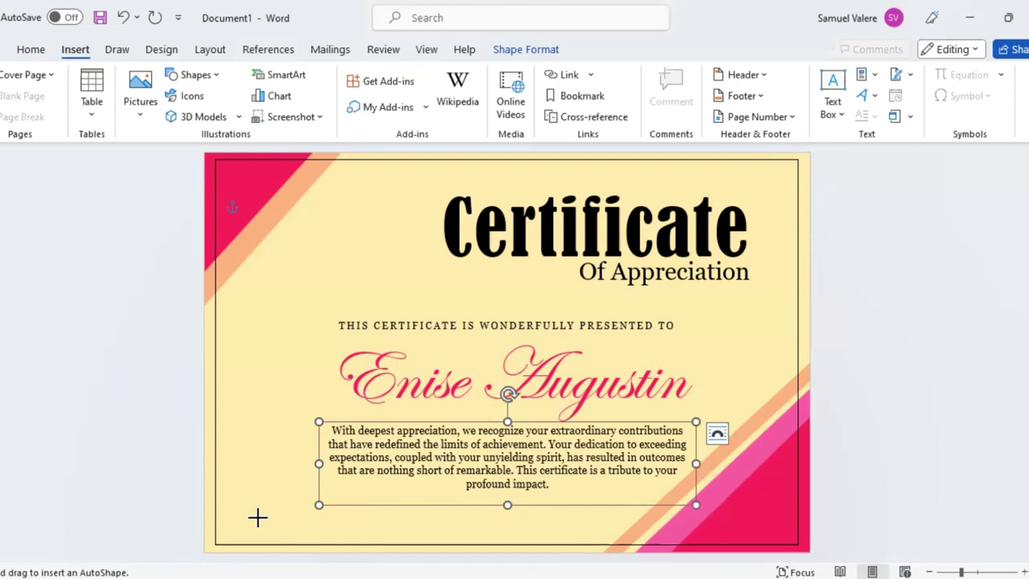
left_click_drag(258, 517, 364, 518)
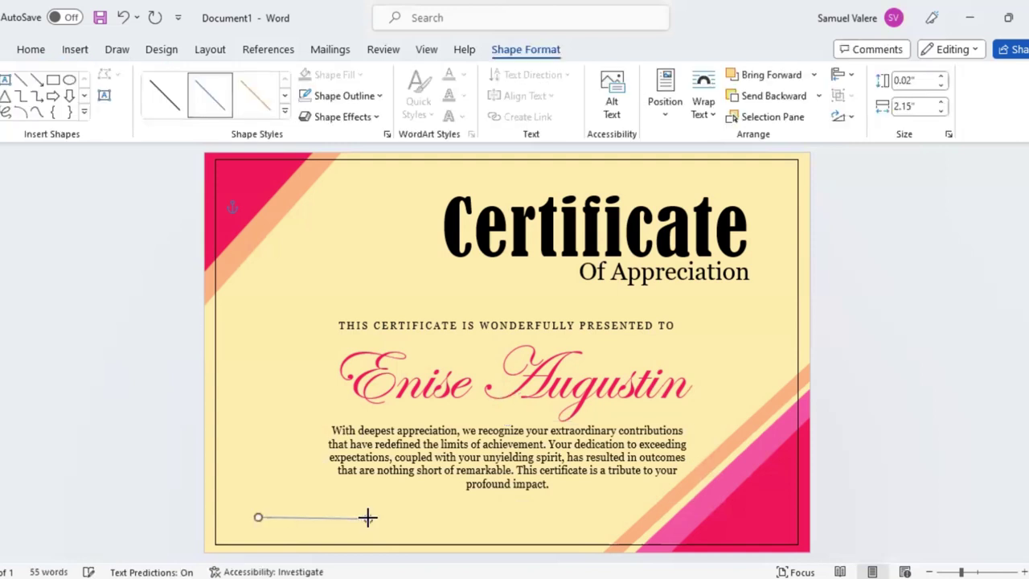
mouse_move(321, 496)
left_mouse_down()
mouse_move(322, 482)
mouse_move(367, 505)
mouse_move(320, 524)
mouse_move(335, 525)
left_mouse_up()
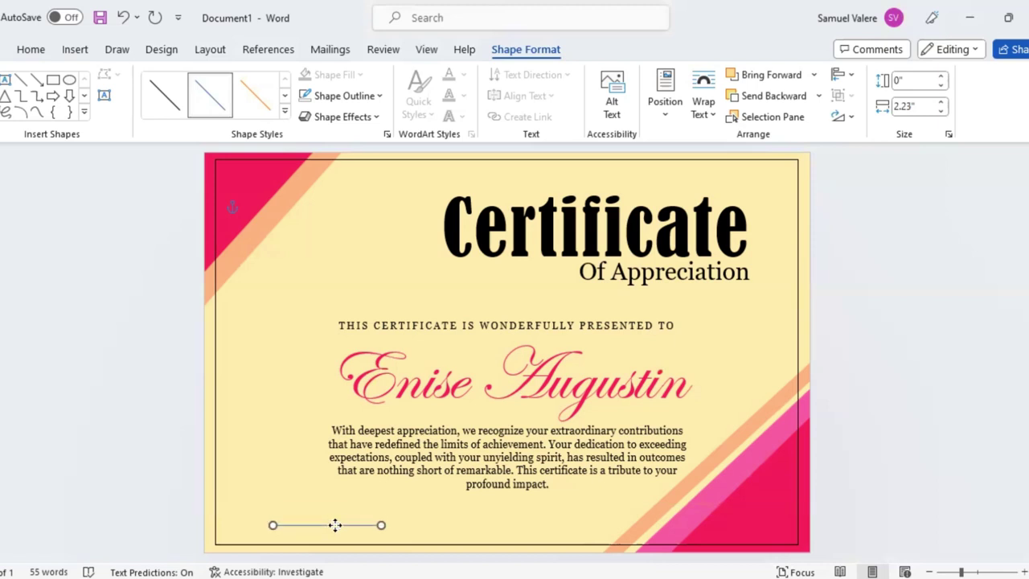
left_click_drag(335, 525, 321, 522)
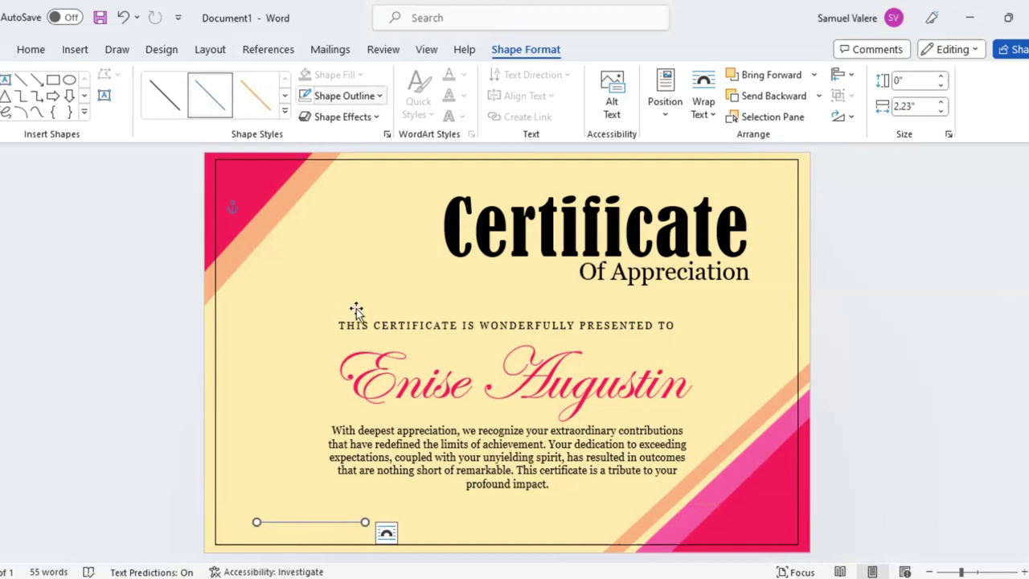
Duplicate the line and position the copy on the right as a second signature line.
key("Right")
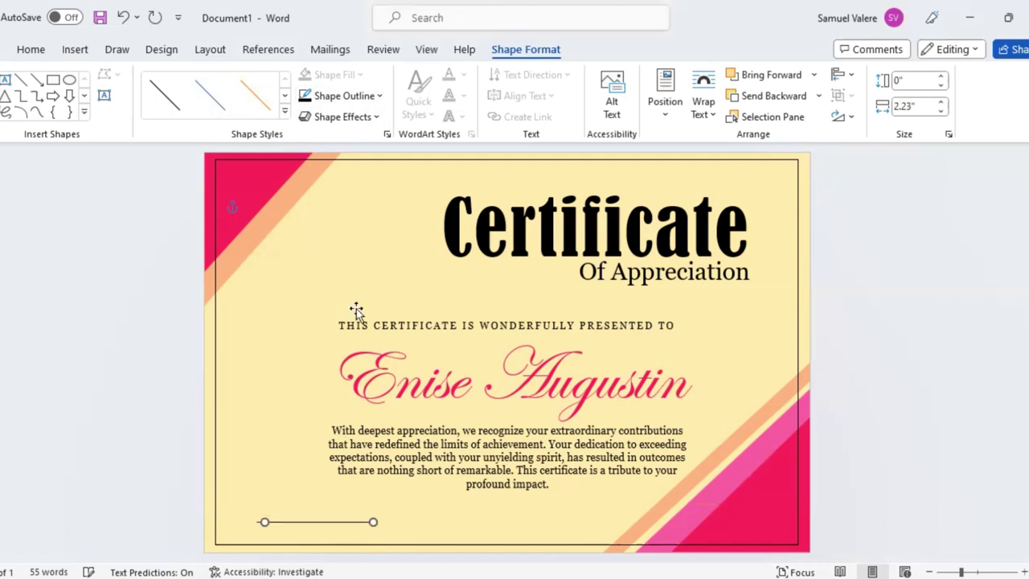
key("ctrl+d")
key("Right")
key("Right")
key("Right")
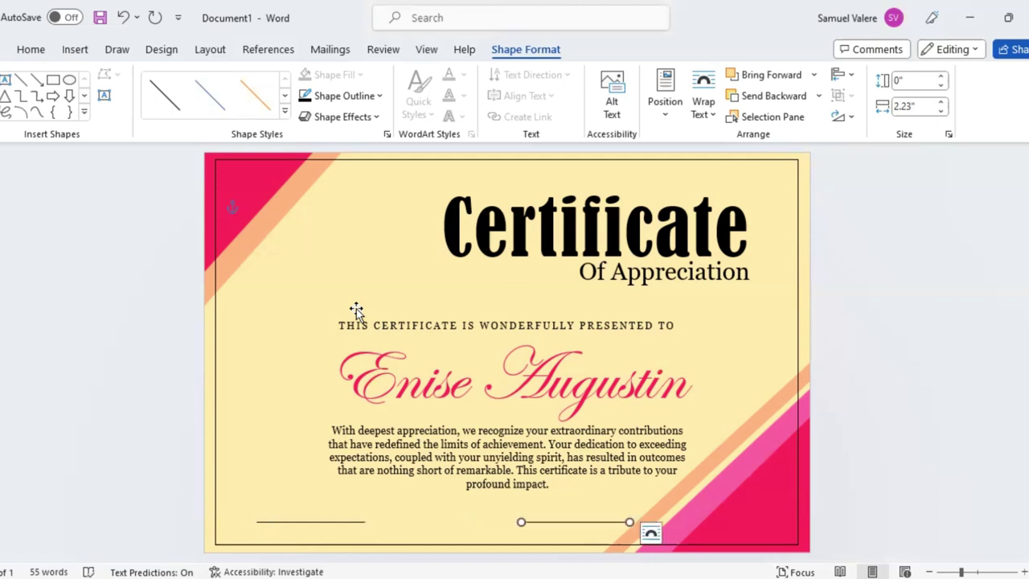
left_click(312, 523)
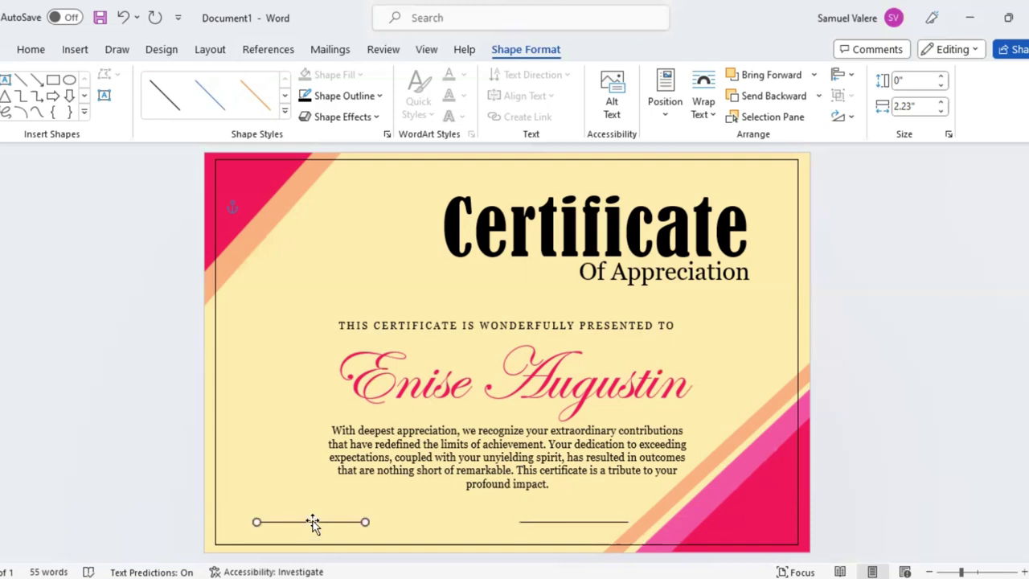
key("Left")
key("Left")
key("Left")
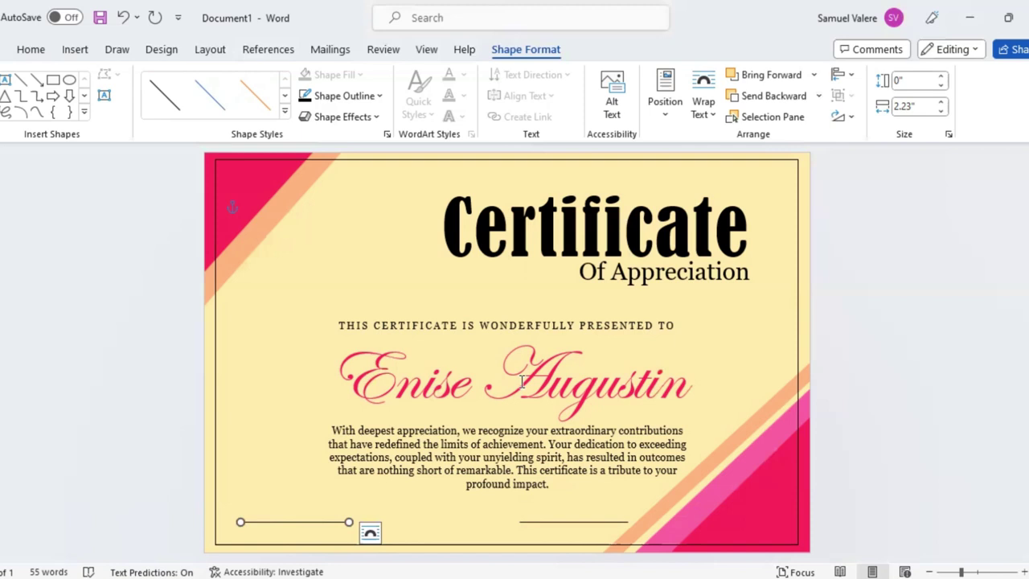
Move the title, name and body text boxes together further left on the page.
left_click(485, 455, "shift")
left_click(533, 505, "shift")
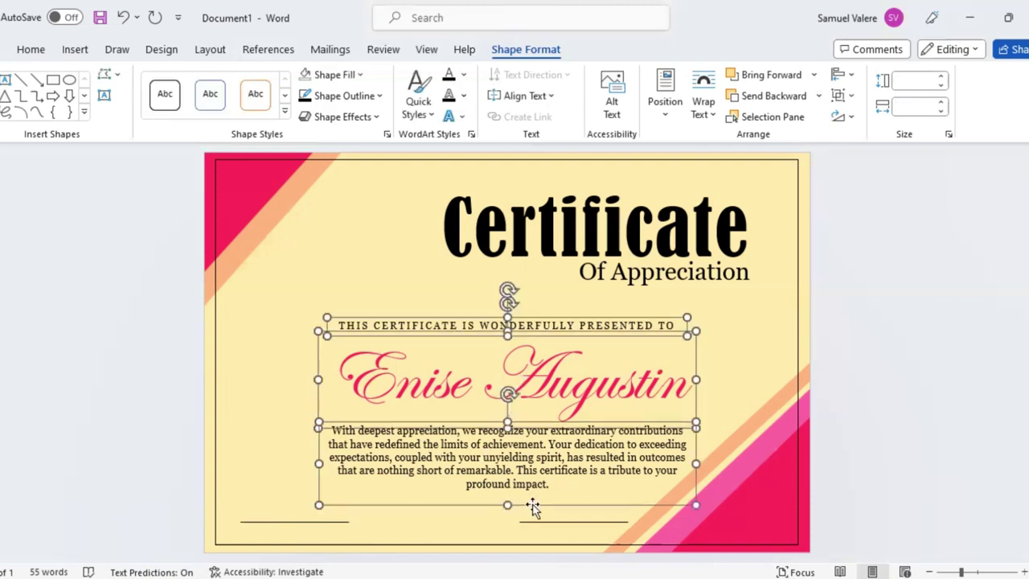
left_click_drag(533, 505, 491, 504)
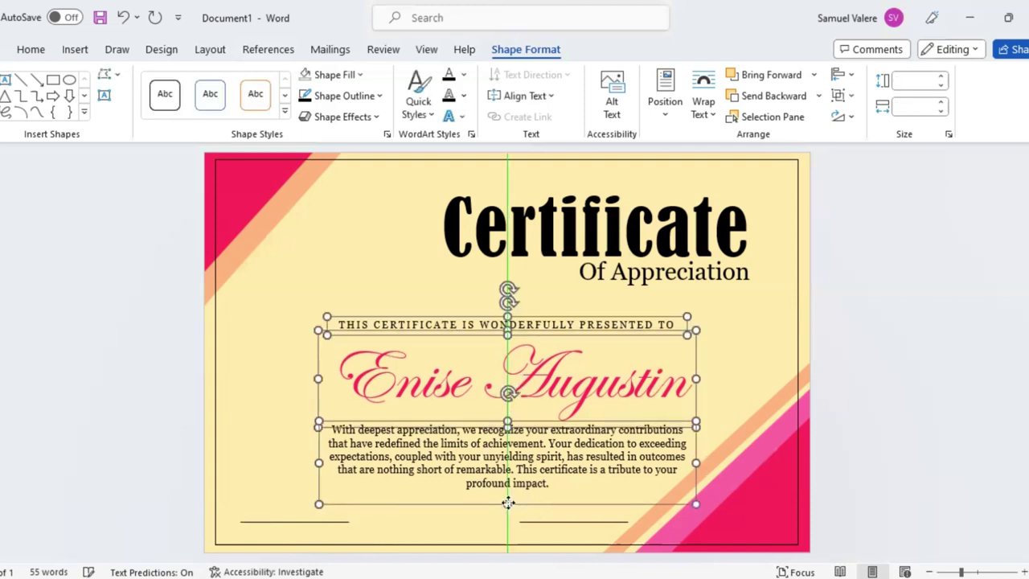
key("Left")
key("Left")
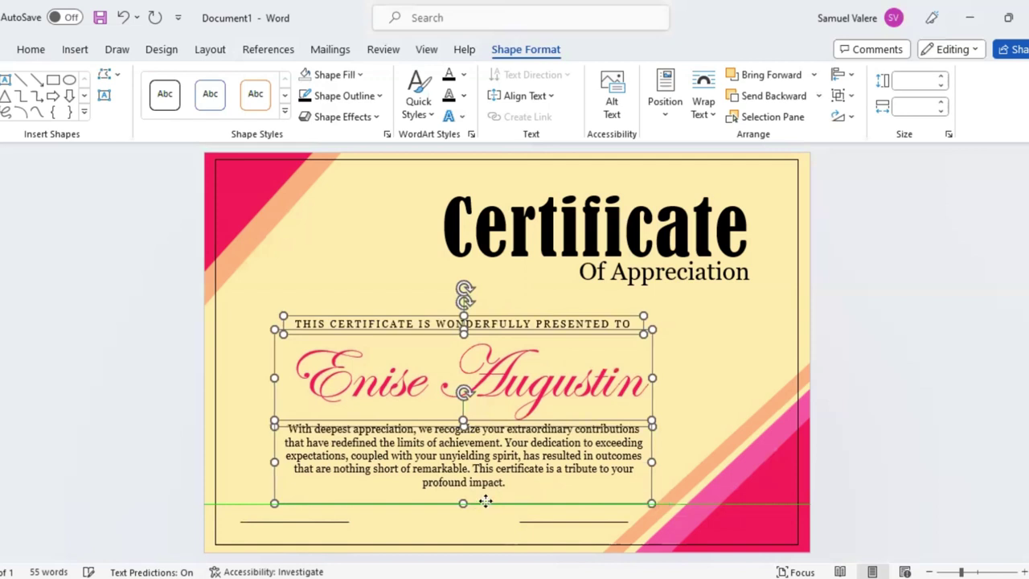
left_click_drag(489, 504, 484, 502)
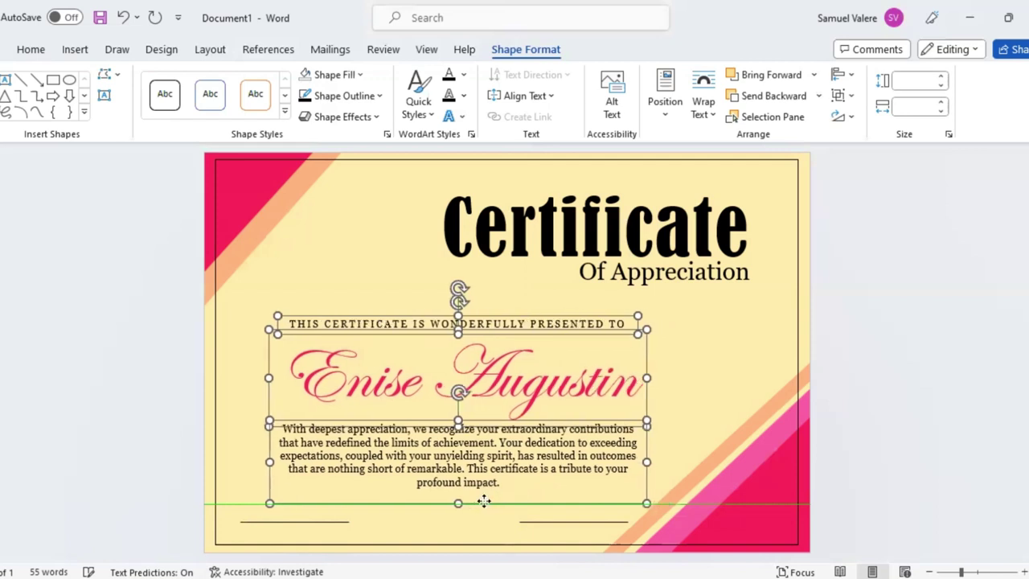
left_click(690, 400)
Widen the paragraph box into longer lines, shorten it, and realign it with the guides.
left_click(571, 456)
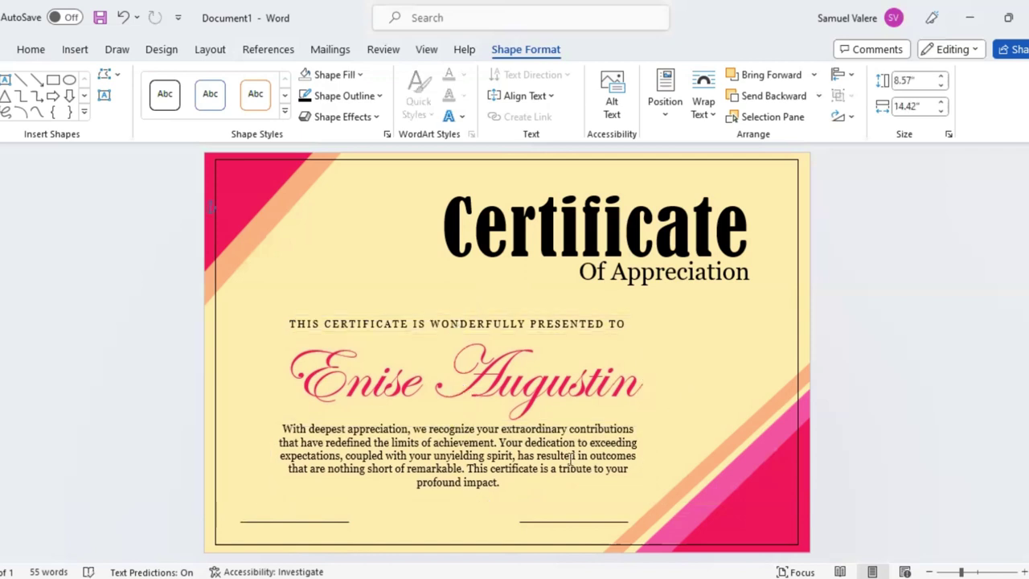
left_click_drag(647, 461, 726, 460)
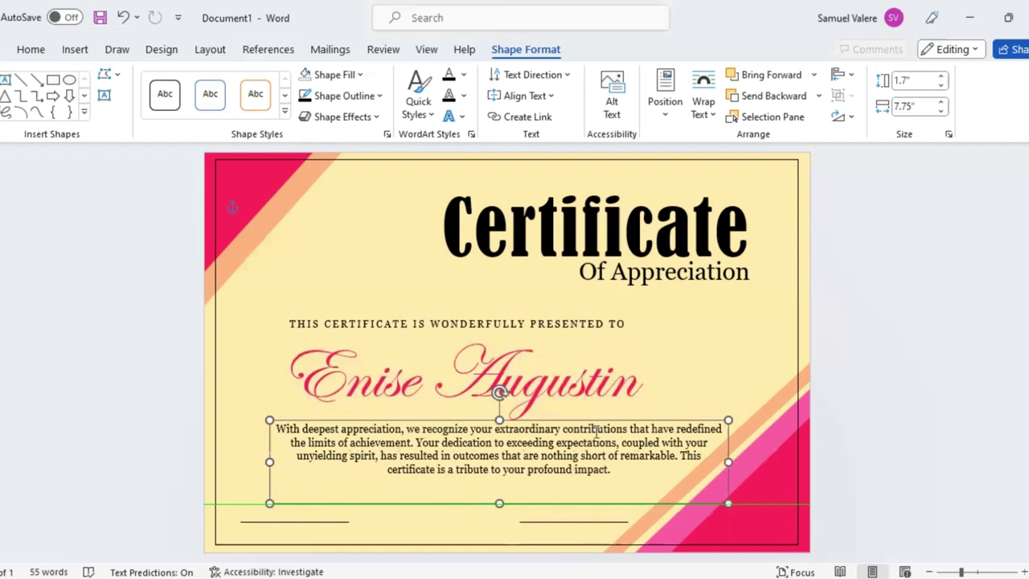
left_click_drag(578, 419, 548, 422)
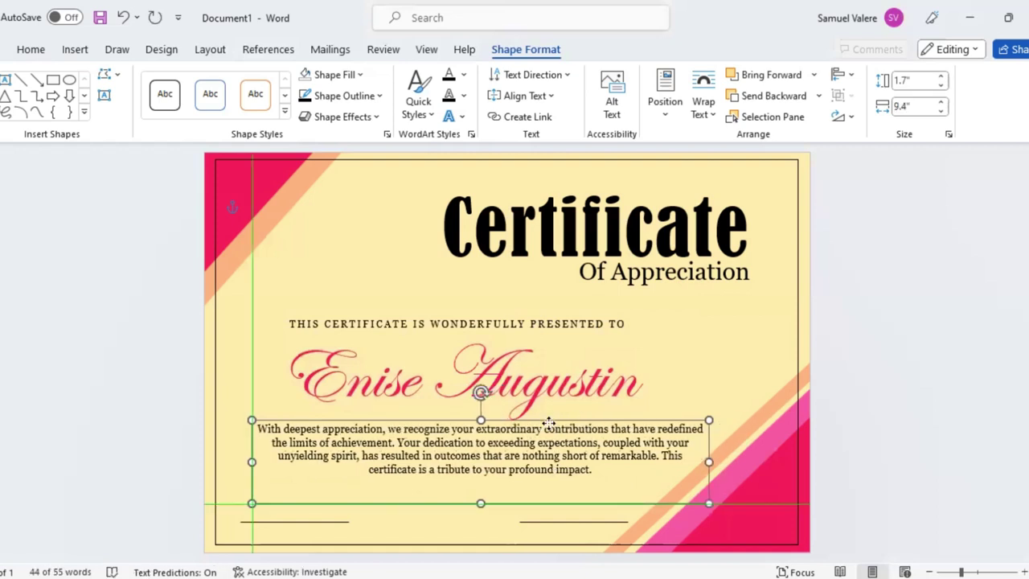
left_click_drag(549, 422, 539, 423)
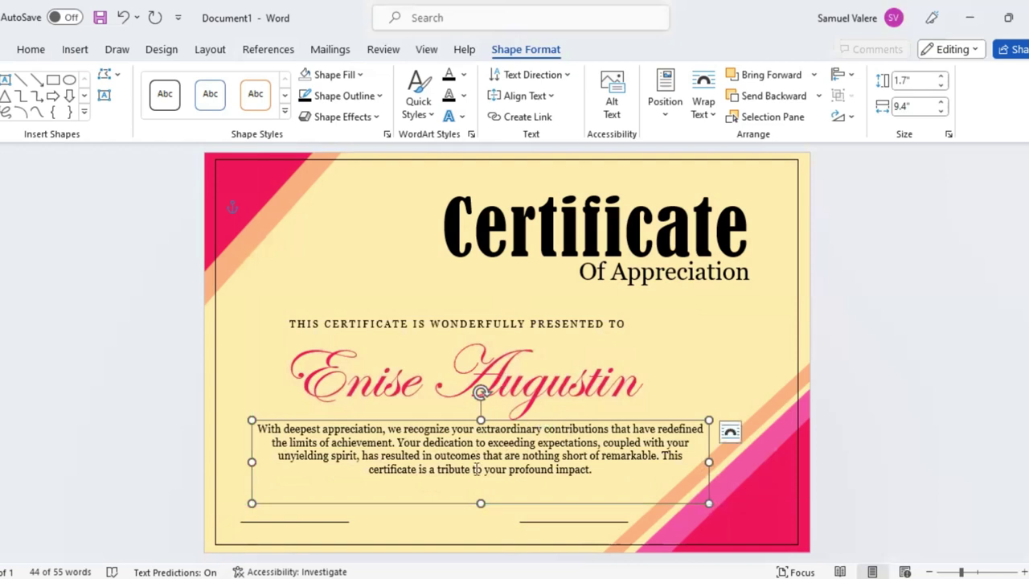
mouse_move(480, 503)
left_mouse_down()
mouse_move(478, 488)
mouse_move(510, 489)
left_mouse_up()
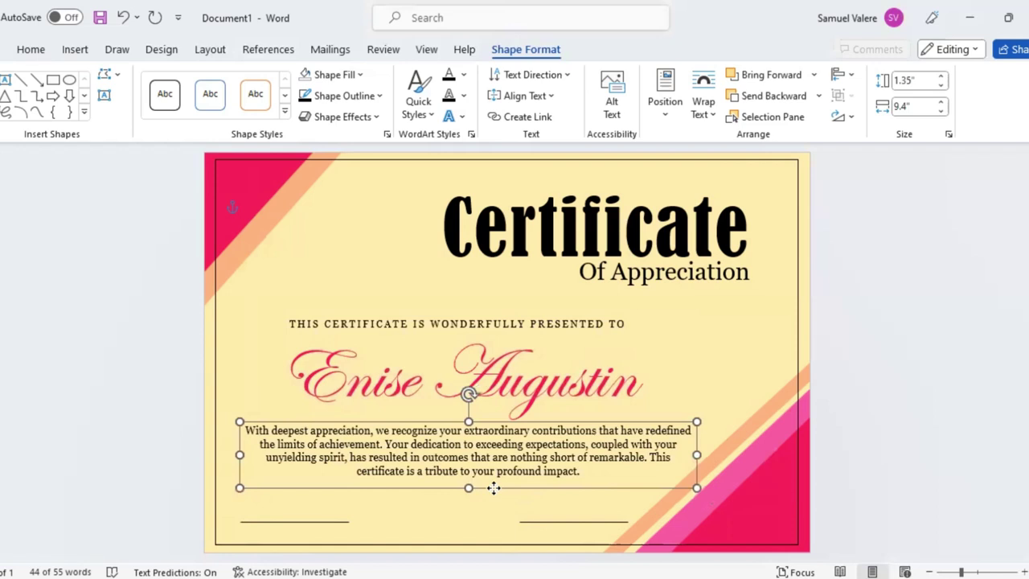
left_click_drag(494, 488, 494, 489)
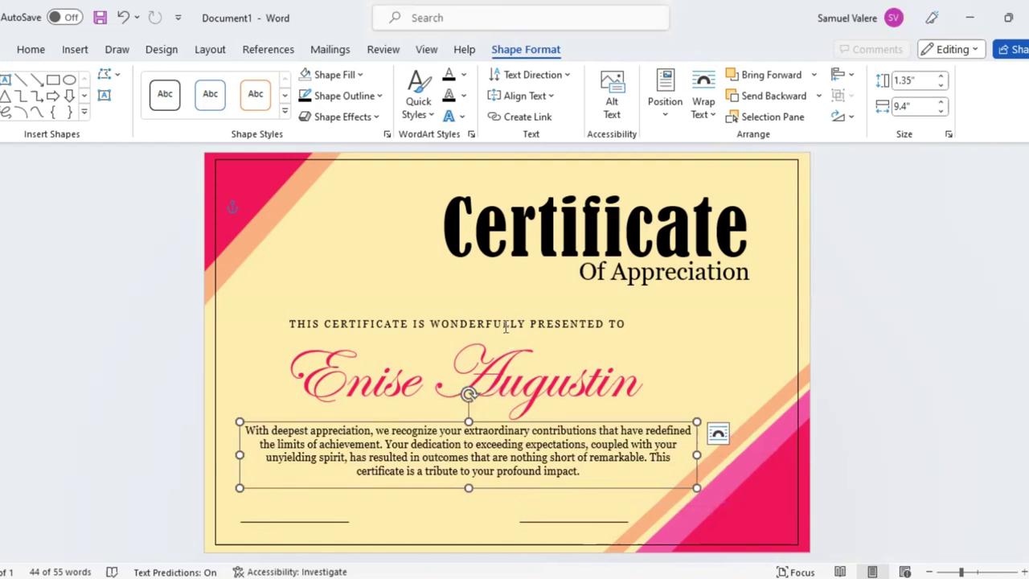
Nudge the presented-to line slightly right and down above the pink name.
left_click(512, 333)
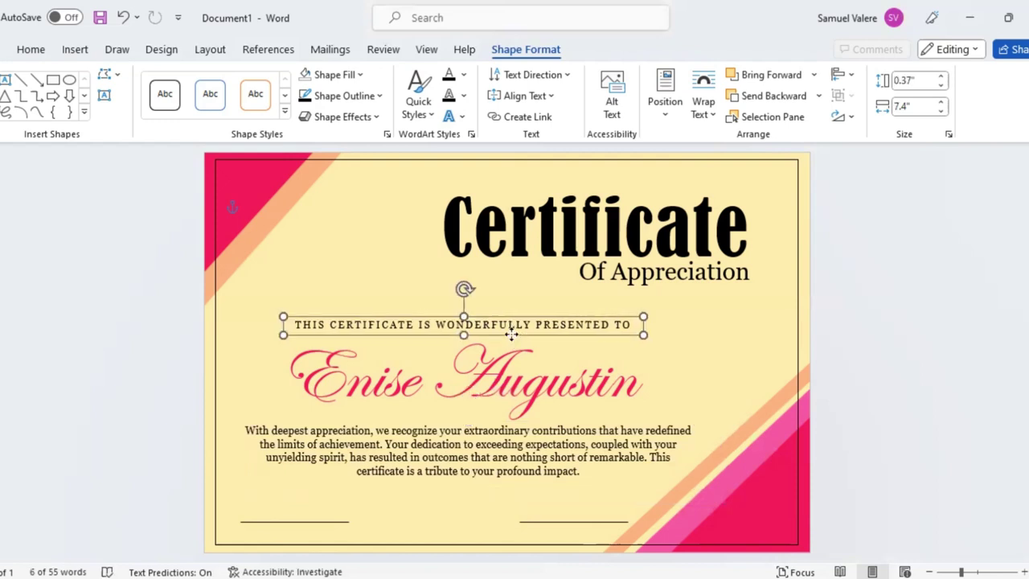
left_click_drag(512, 334, 517, 338)
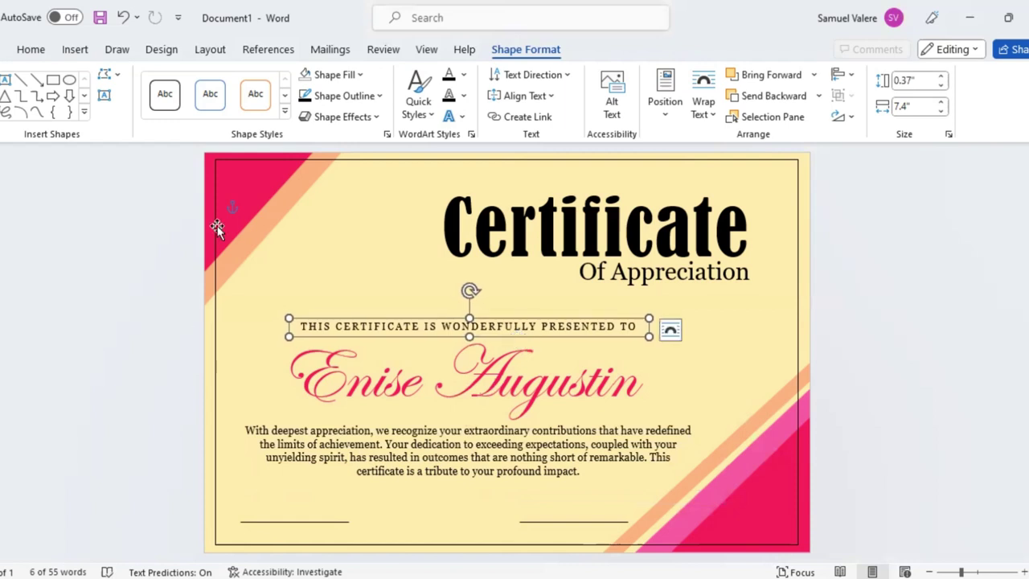
left_click(8, 79)
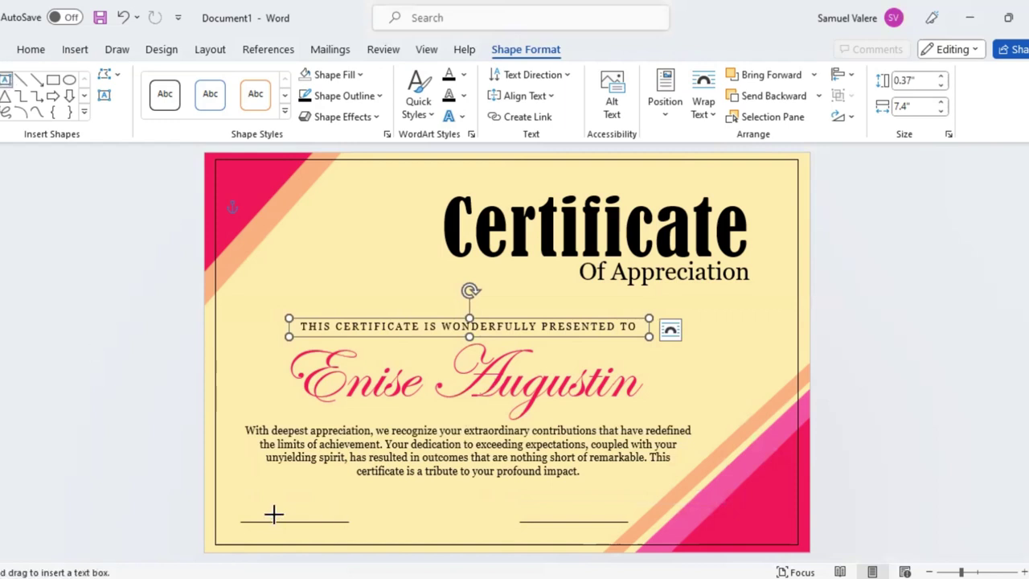
Draw a small text box on the left signature line and type 'Date'.
mouse_move(275, 515)
left_mouse_down()
mouse_move(332, 527)
mouse_move(314, 524)
left_mouse_up()
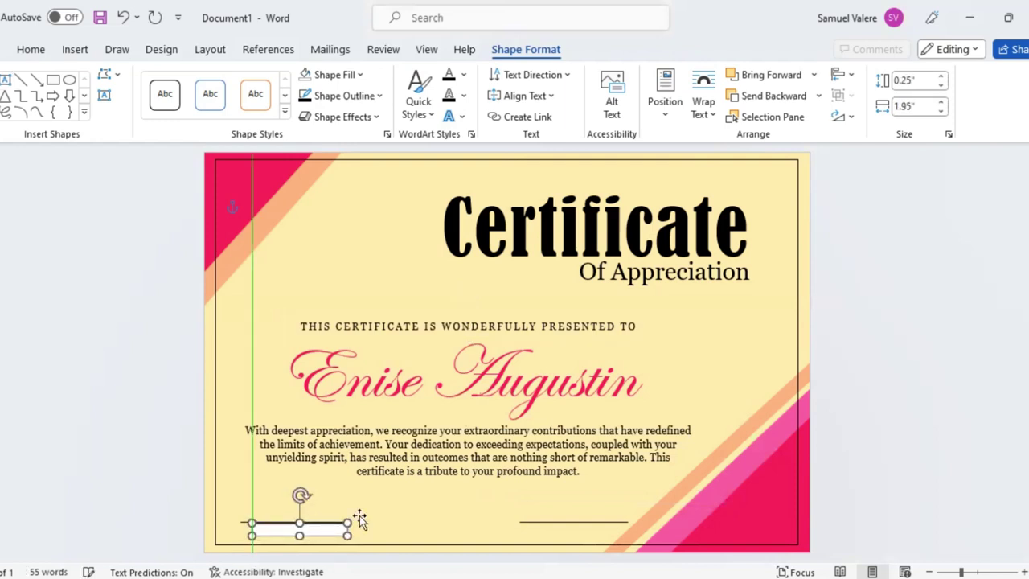
key("Left")
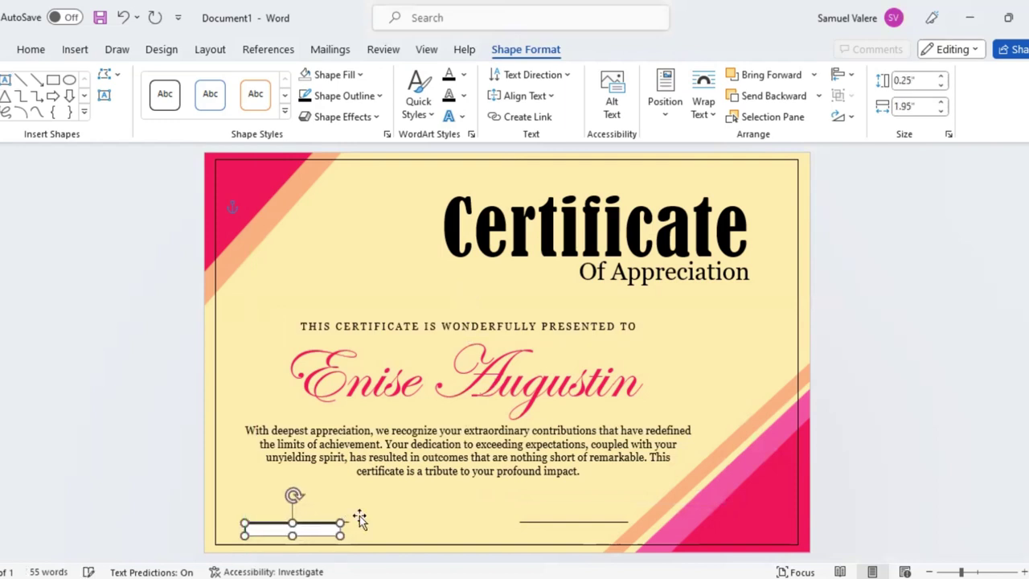
key("ctrl+Right")
key("ctrl+Right")
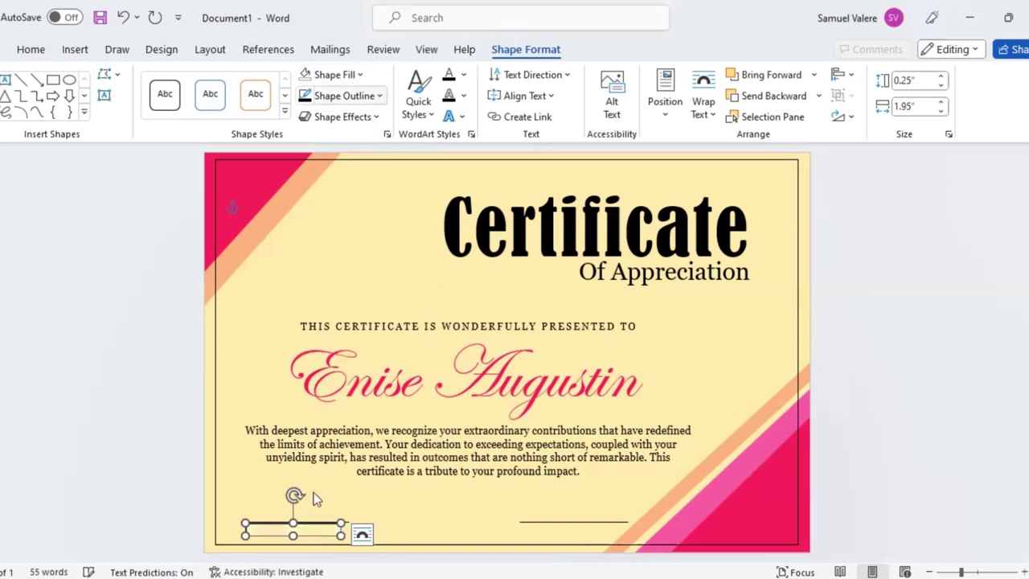
left_click(281, 529)
type("S")
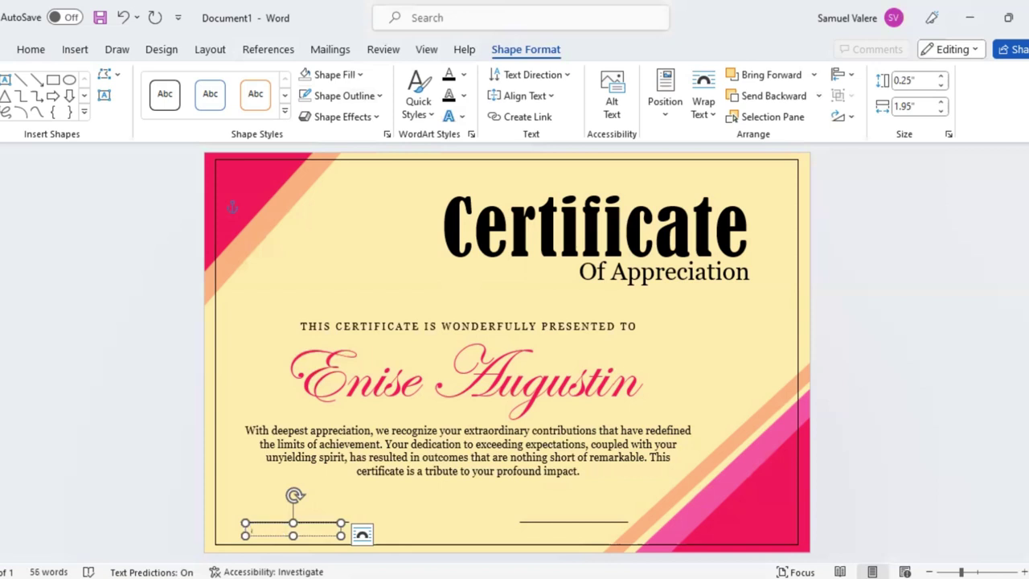
type("Da")
type("te")
Format the Date text in Georgia and change it to uppercase DATE.
double_click(260, 531)
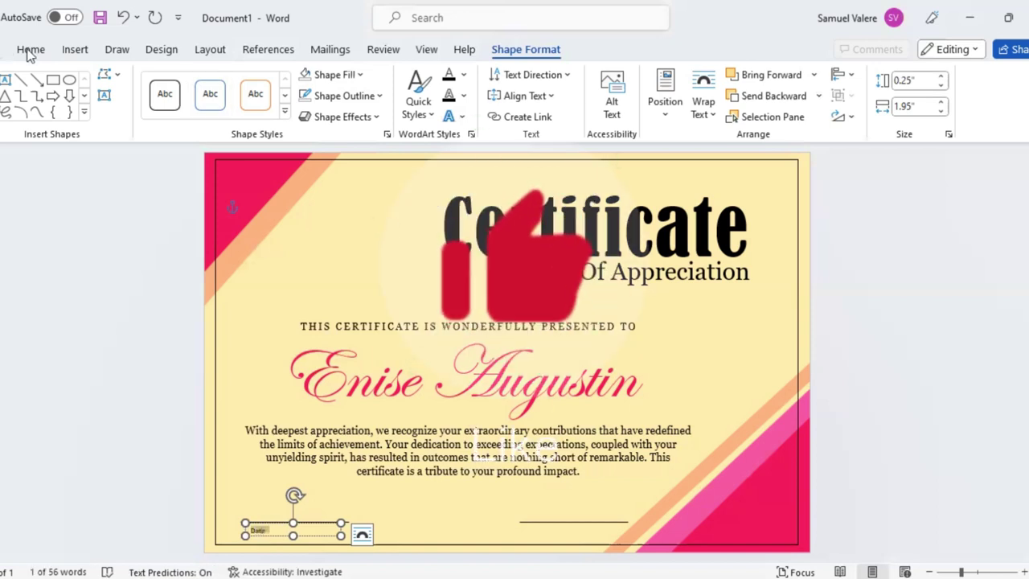
left_click(30, 51)
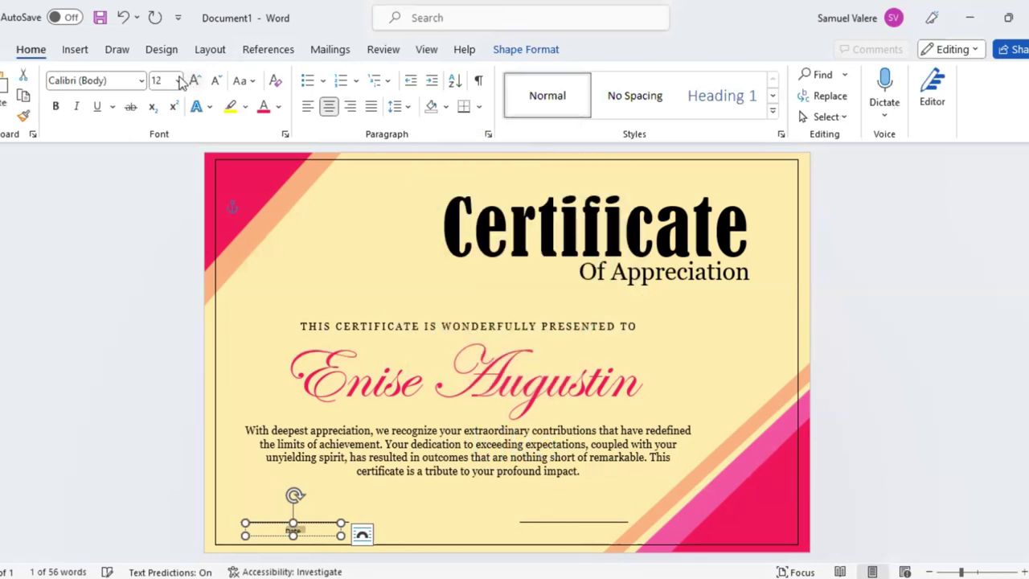
left_click(117, 81)
type("Georgia")
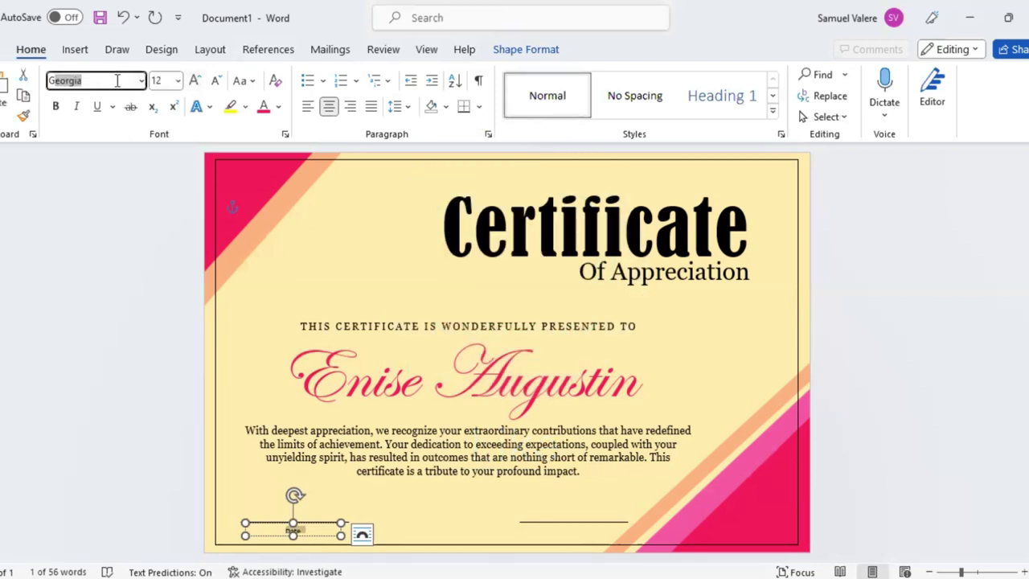
key("Return")
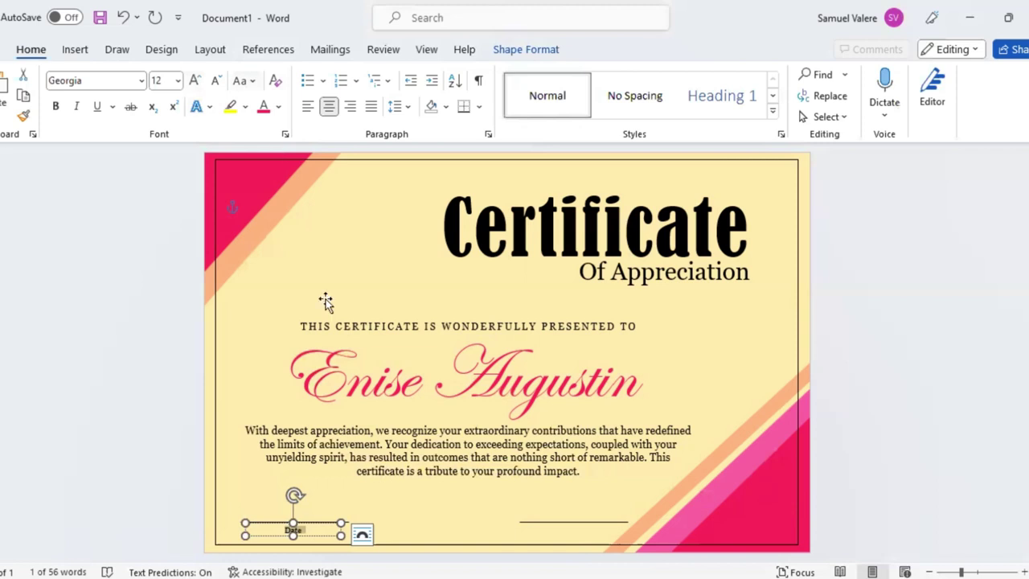
key("shift+F3")
left_click(330, 536)
Copy the DATE label onto the right signature line and change its text to SIGNATURE.
mouse_move(329, 536)
left_mouse_down()
mouse_move(338, 545)
mouse_move(592, 520)
left_mouse_up()
key("Up")
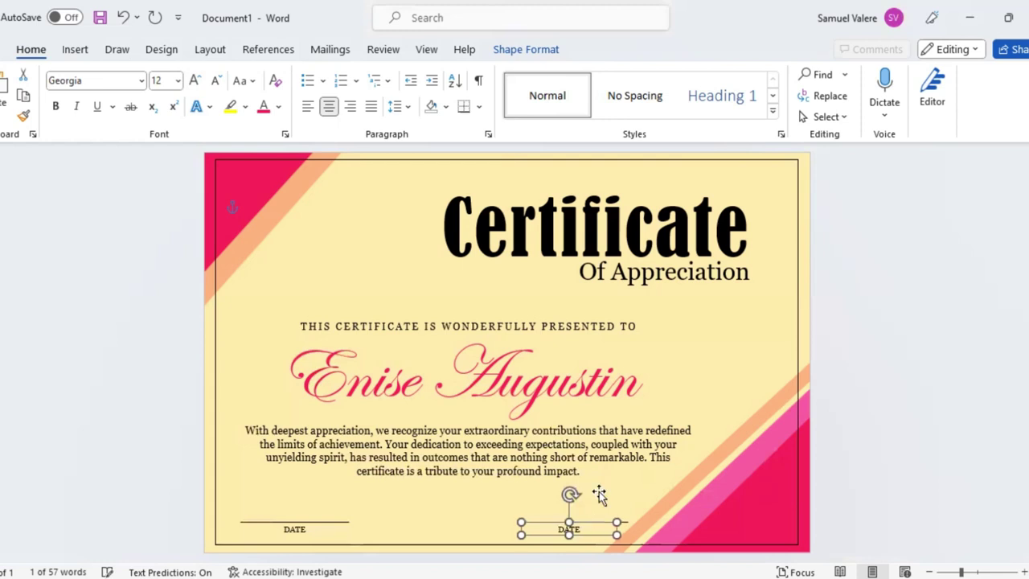
key("Right")
key("Right")
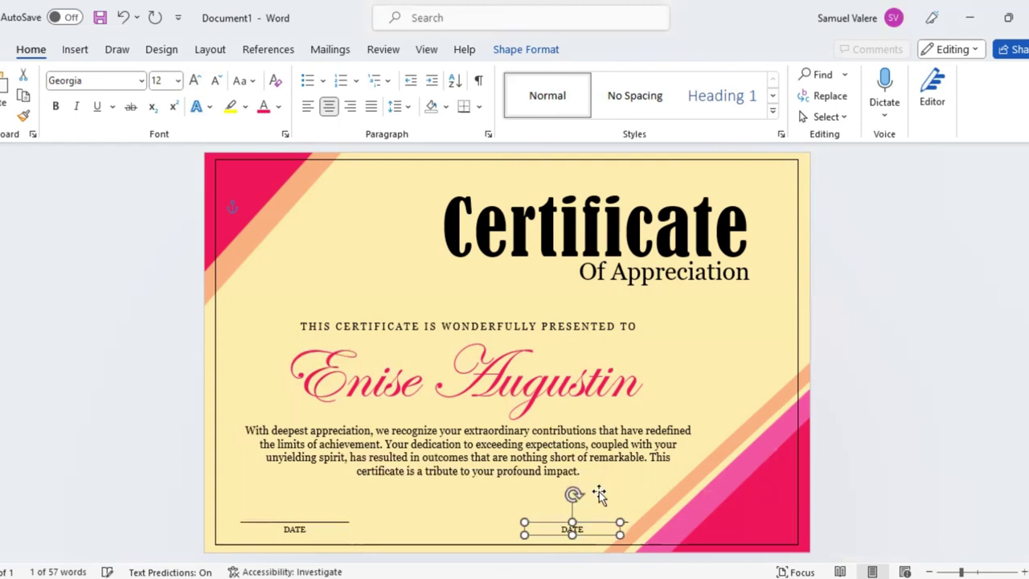
key("Right")
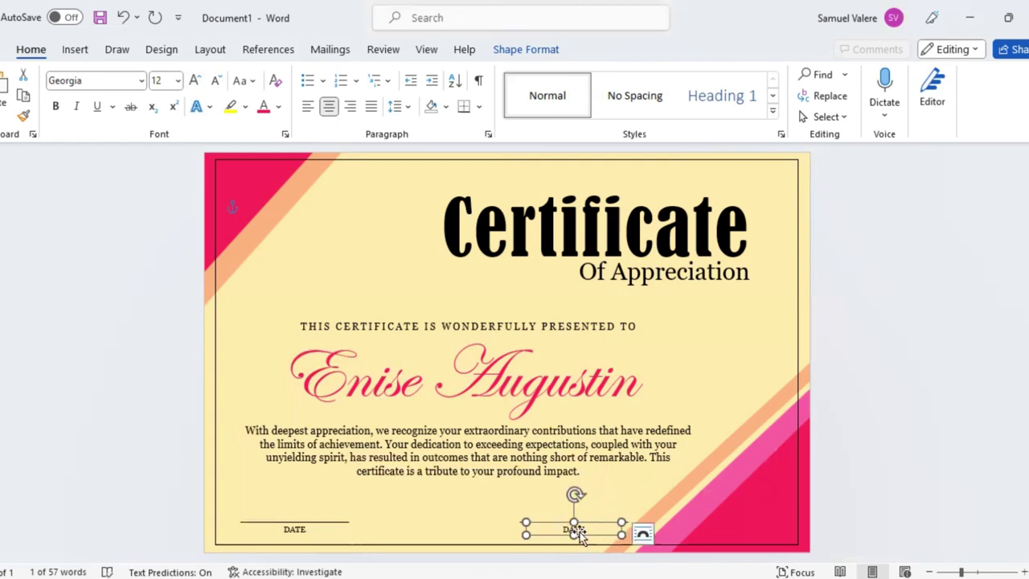
left_click(584, 529)
double_click(583, 529)
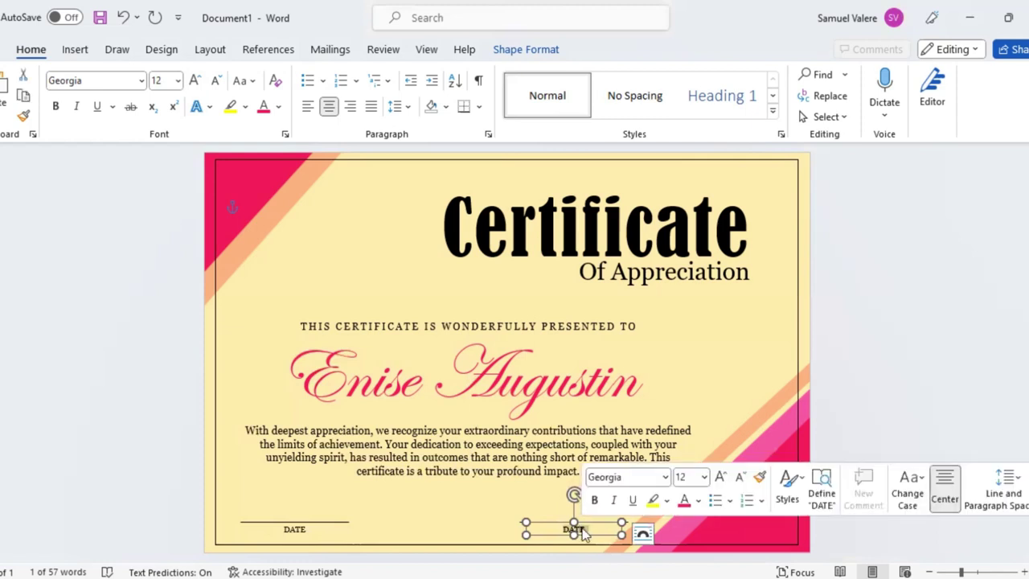
type("S")
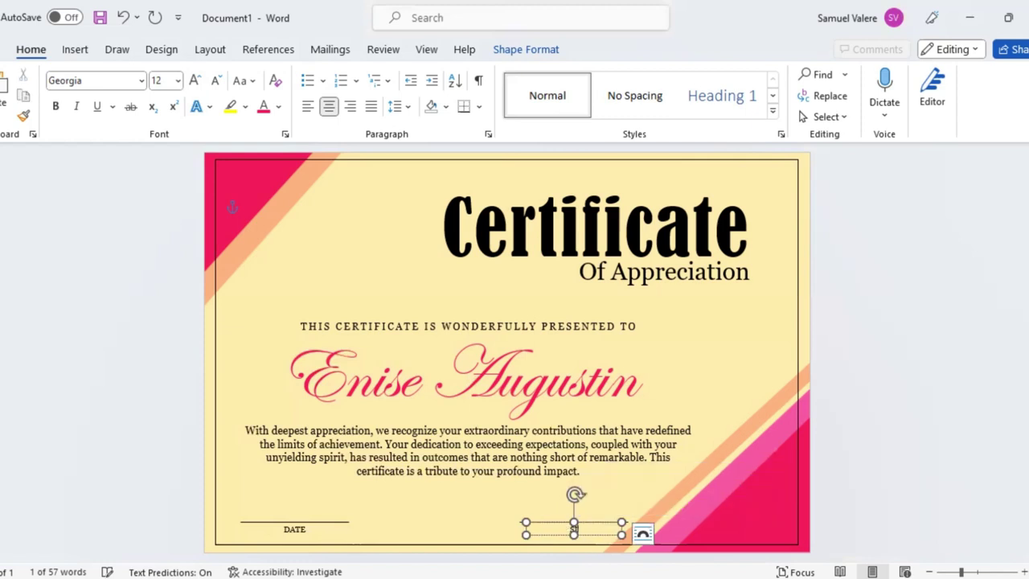
type("IGNATURE")
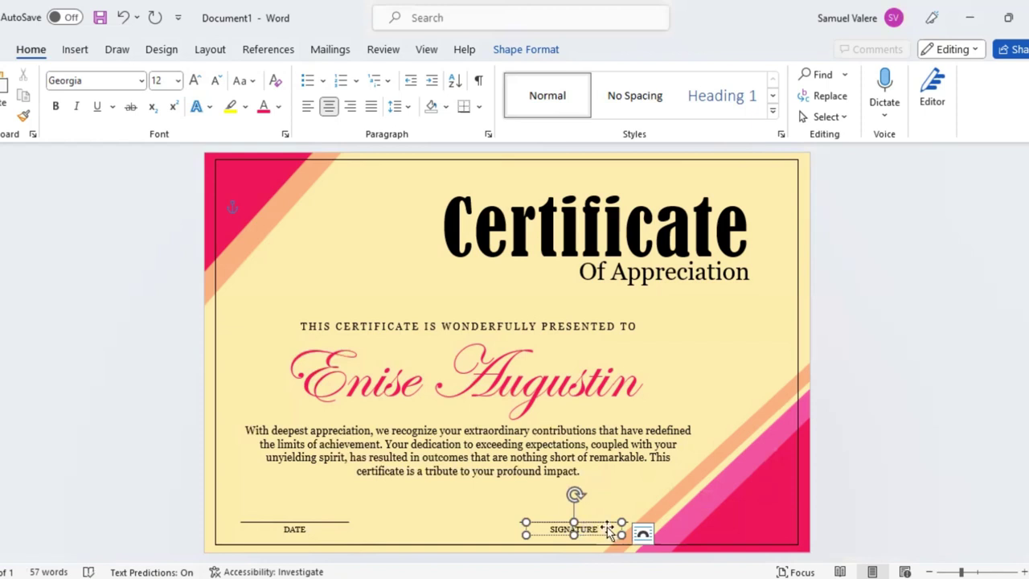
left_click(433, 518)
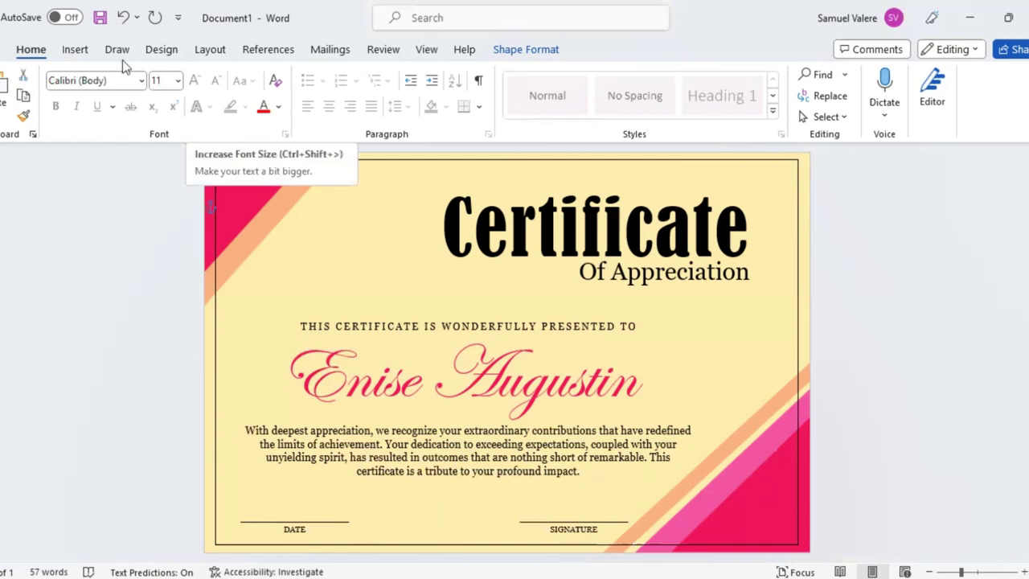
Draw a starburst seal shape from the Stars and Banners gallery in the top-left corner.
left_click(77, 50)
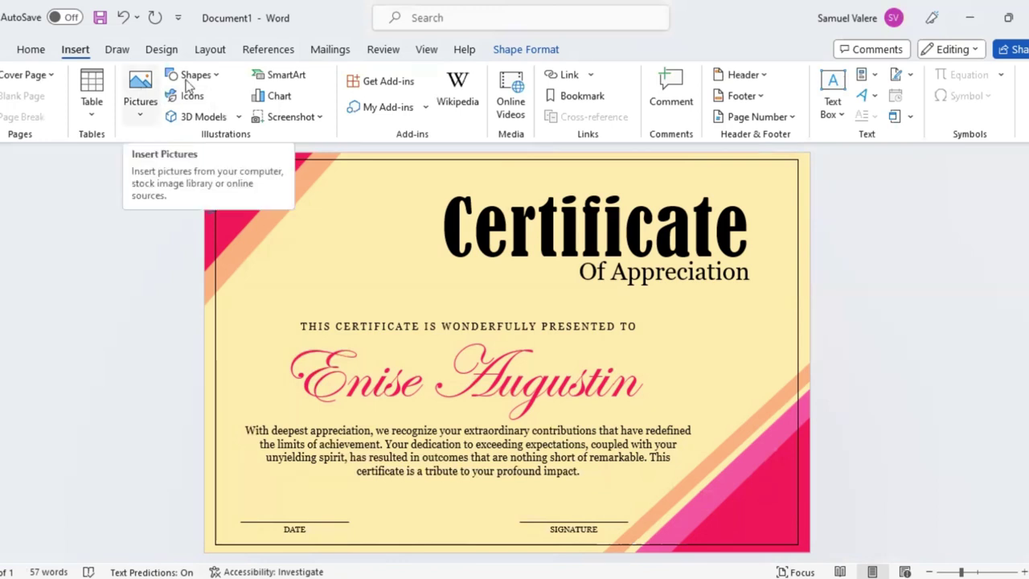
left_click(195, 74)
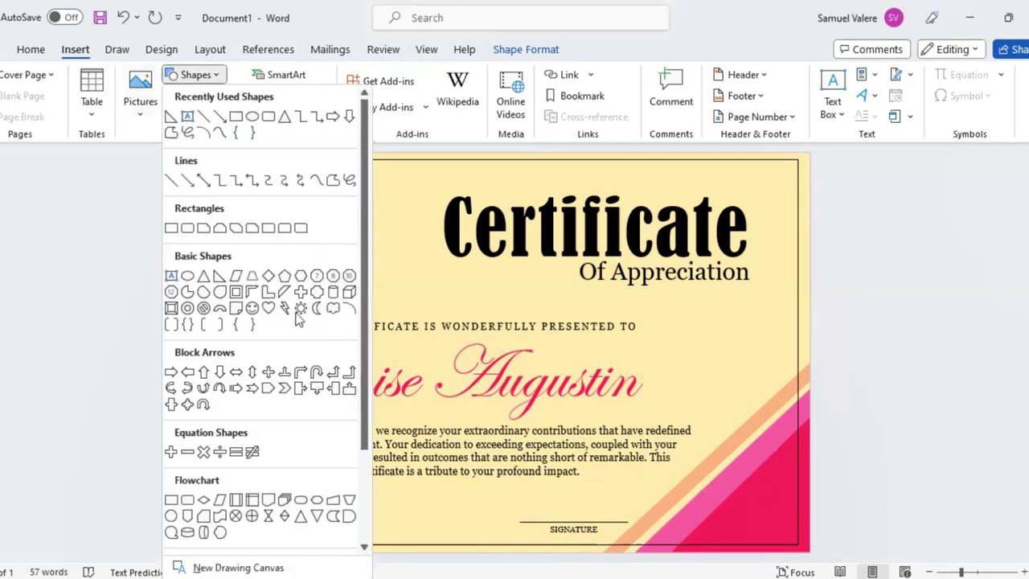
scroll(336, 486, "down", 2)
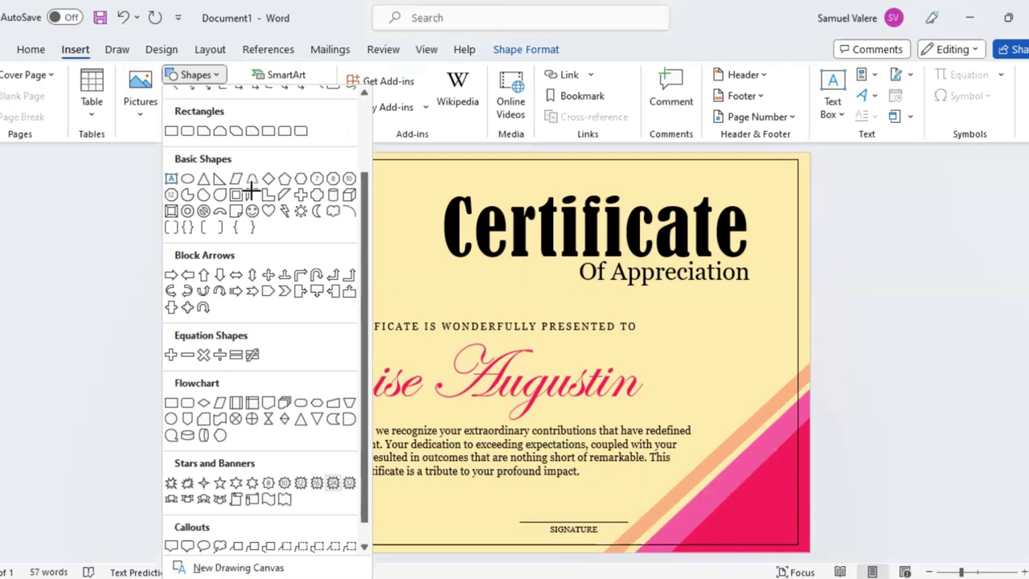
left_click(335, 487)
mouse_move(350, 263)
left_mouse_down()
mouse_move(359, 290)
mouse_move(307, 209)
left_mouse_up()
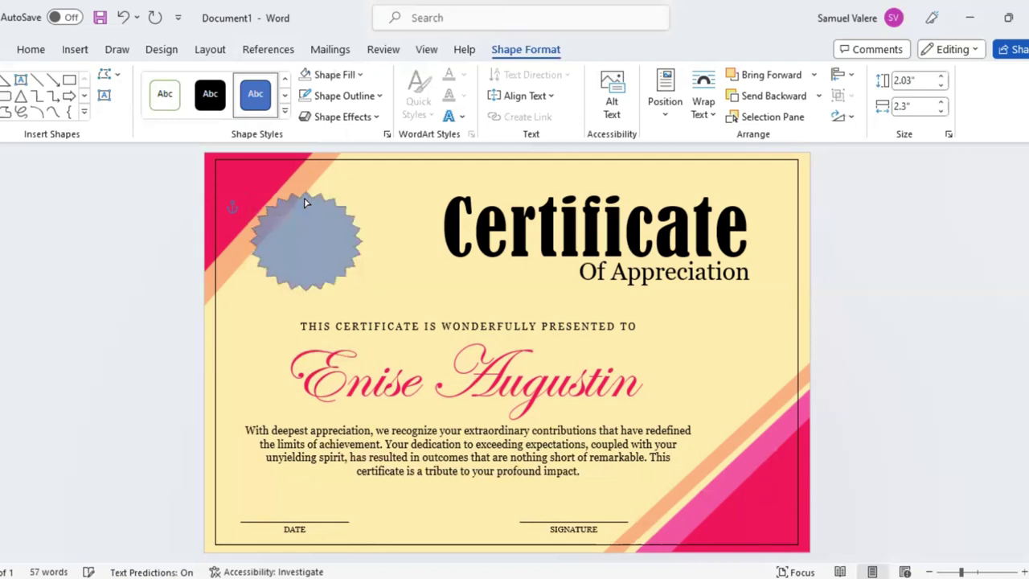
left_click_drag(306, 201, 305, 199)
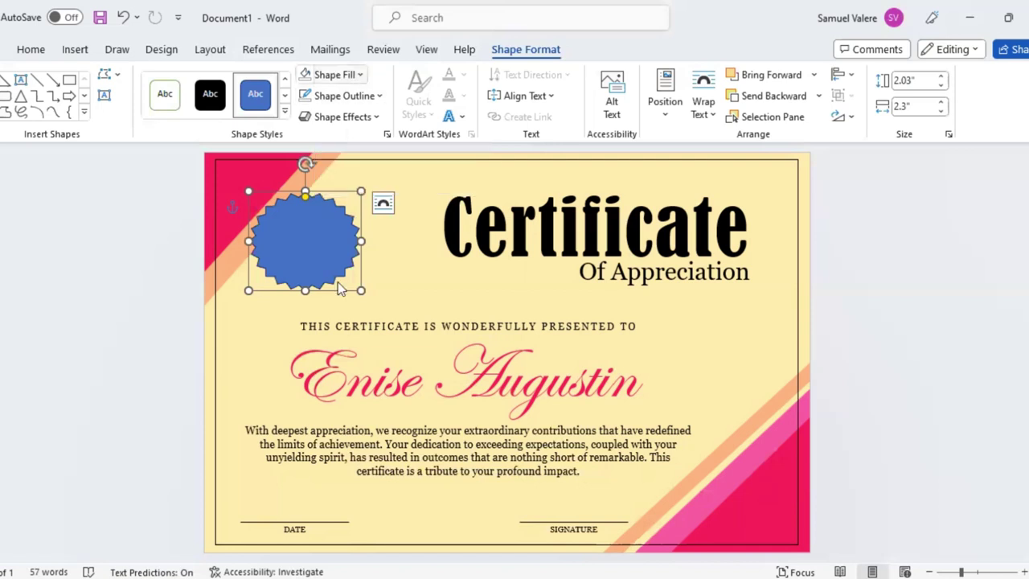
Give the seal a recent pink-red fill and matching outline colour.
left_click(360, 74)
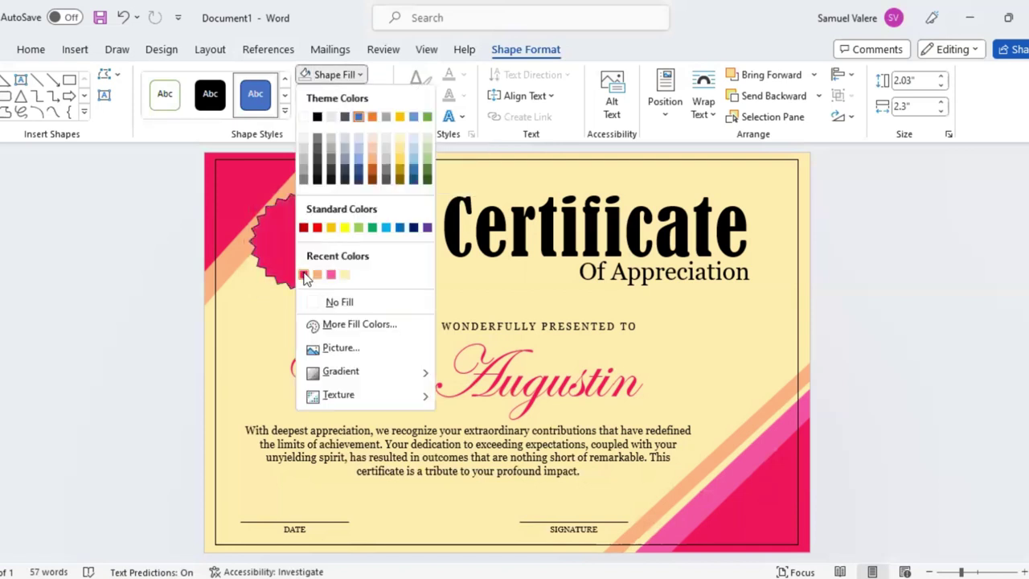
left_click(306, 275)
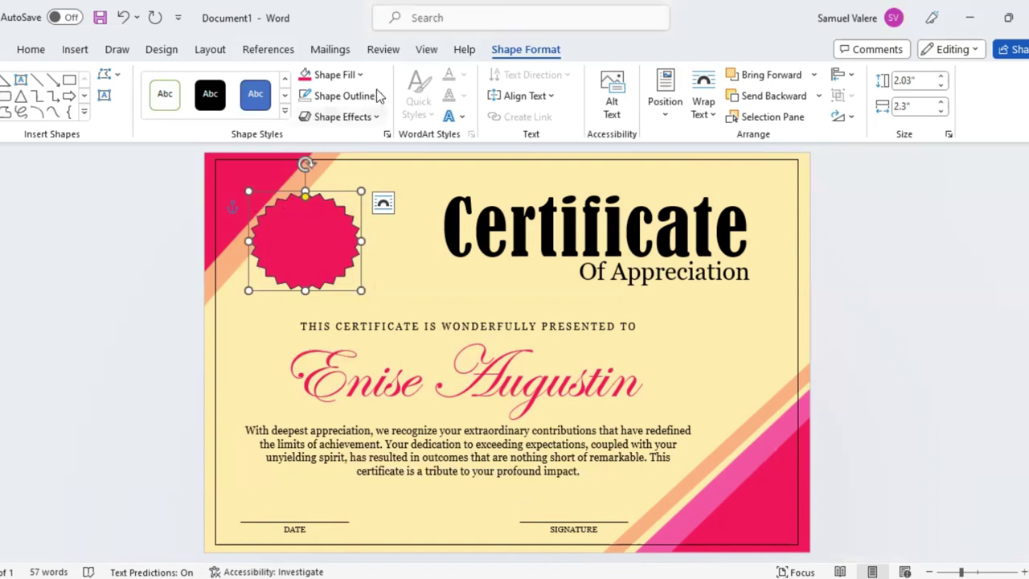
left_click(378, 101)
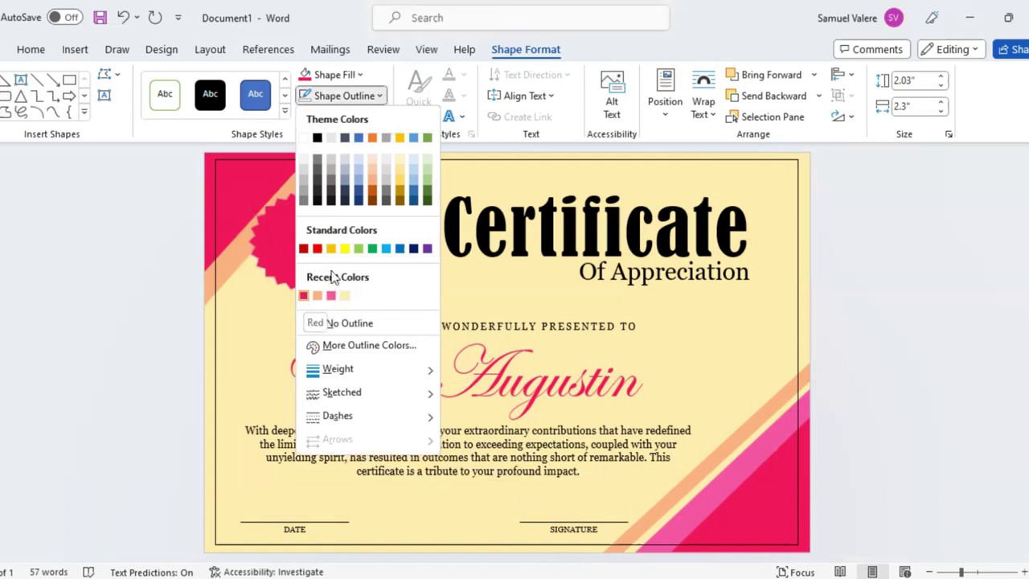
left_click(333, 74)
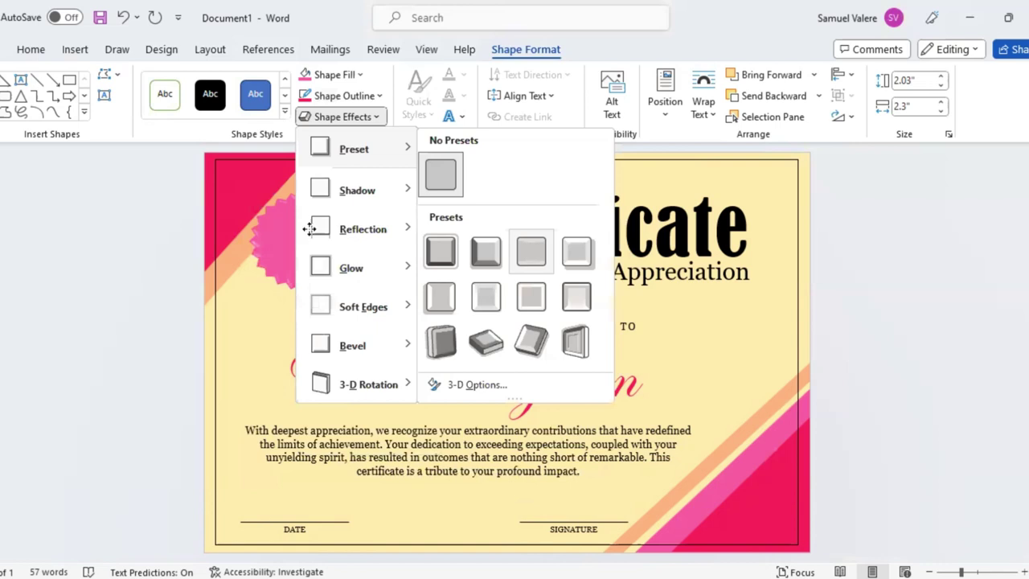
left_click(296, 229)
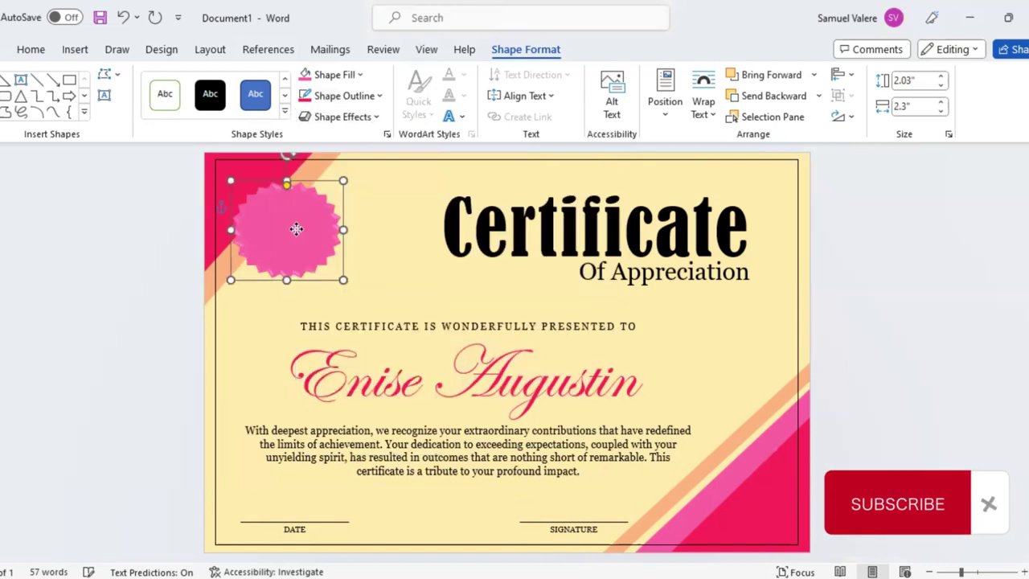
Move the seal slightly up and left over the corner triangles.
left_click_drag(295, 225, 291, 223)
key("Up")
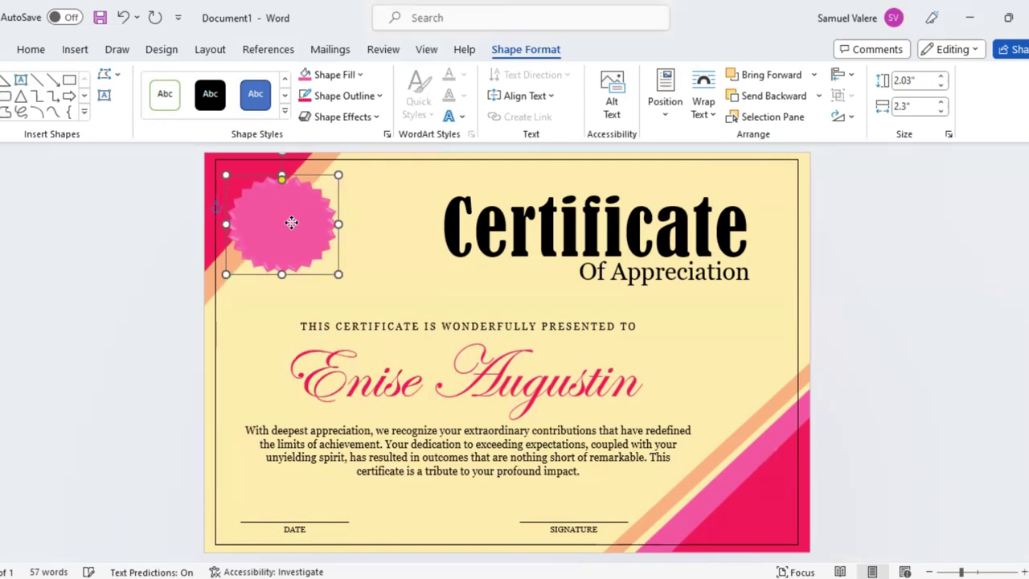
key("Up")
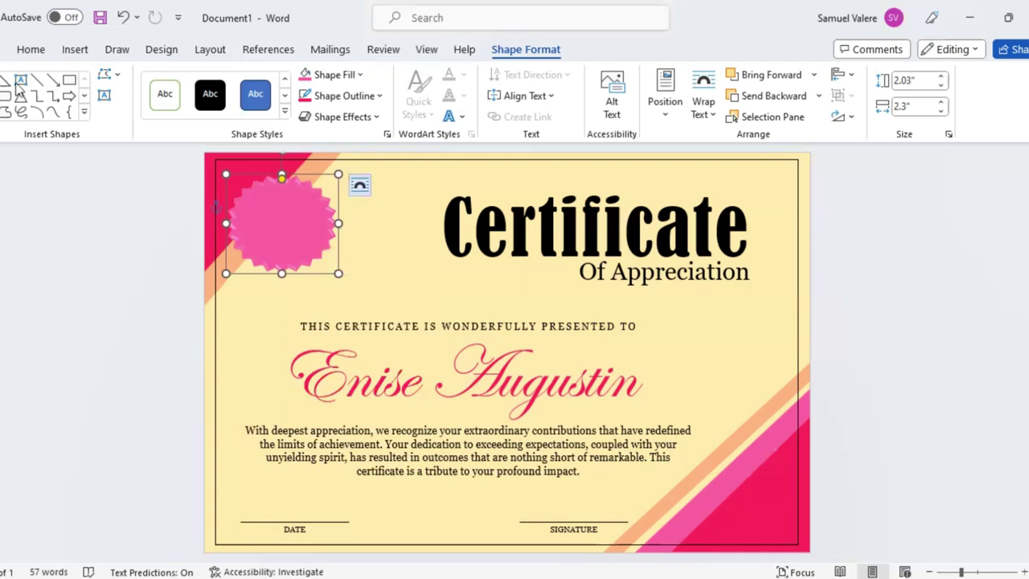
Draw a text box over the pink seal and type 2023.
left_click(21, 80)
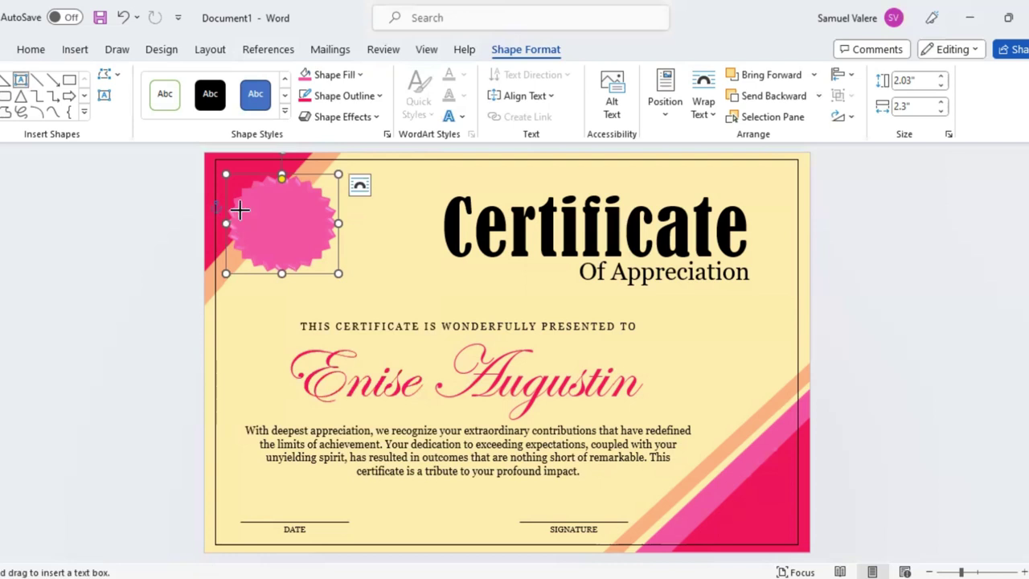
mouse_move(241, 211)
left_mouse_down()
mouse_move(316, 234)
mouse_move(293, 235)
left_mouse_up()
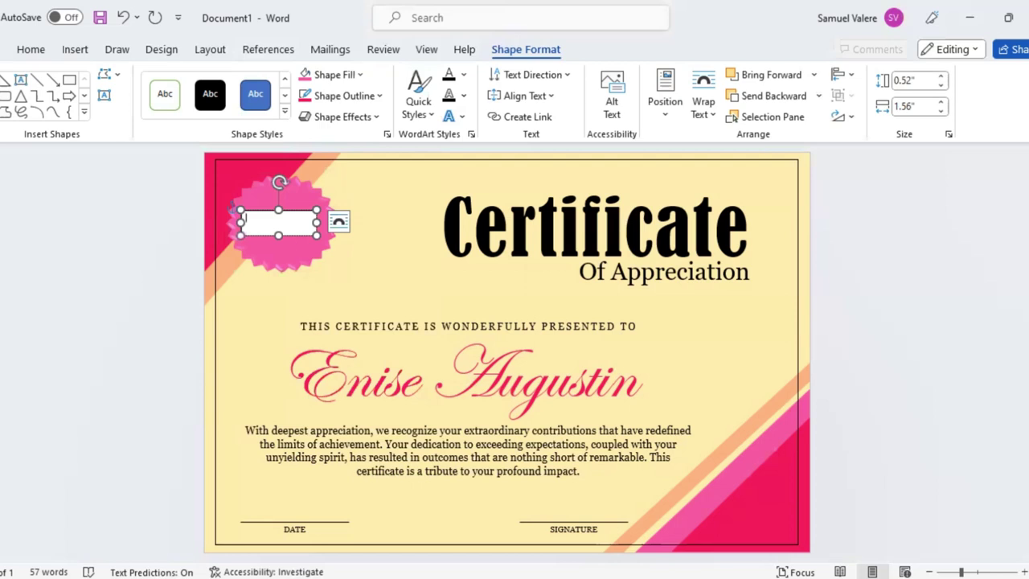
type("2023")
Centre 2023 in Bernard MT Condensed at 28 pt and move its box lower on the seal.
double_click(251, 221)
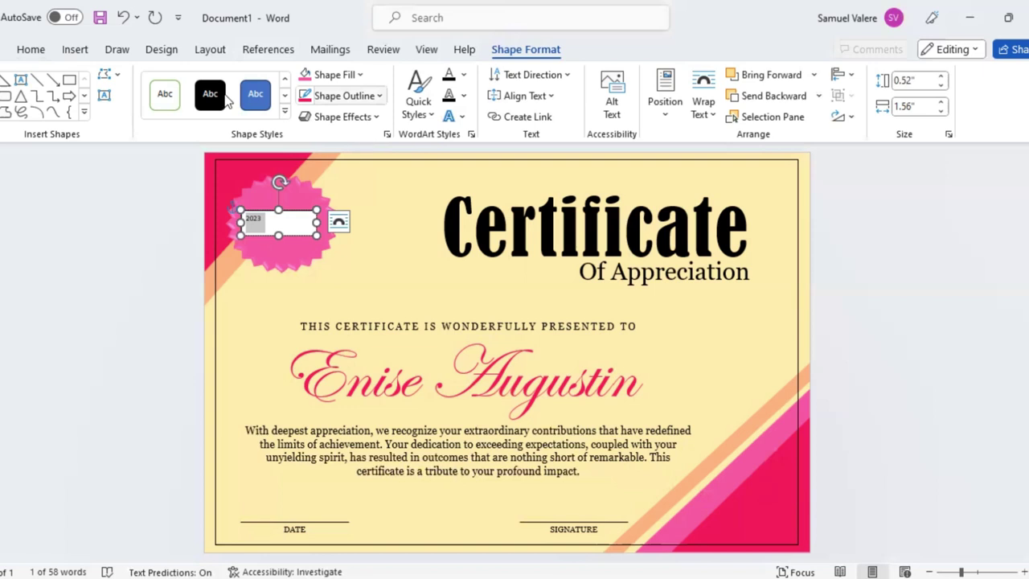
left_click(40, 51)
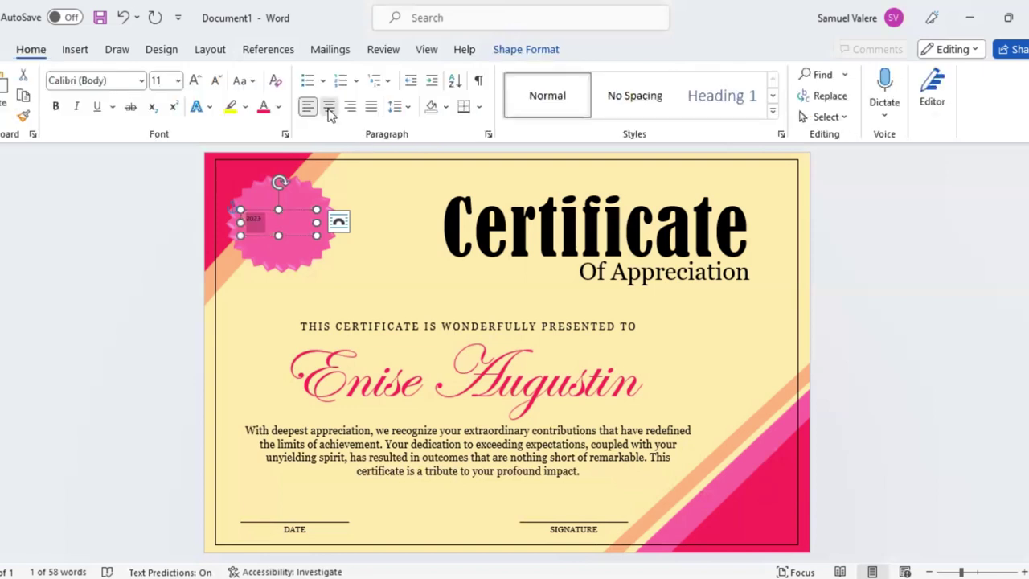
left_click(327, 108)
left_click(116, 81)
type("Bernard MT Conden")
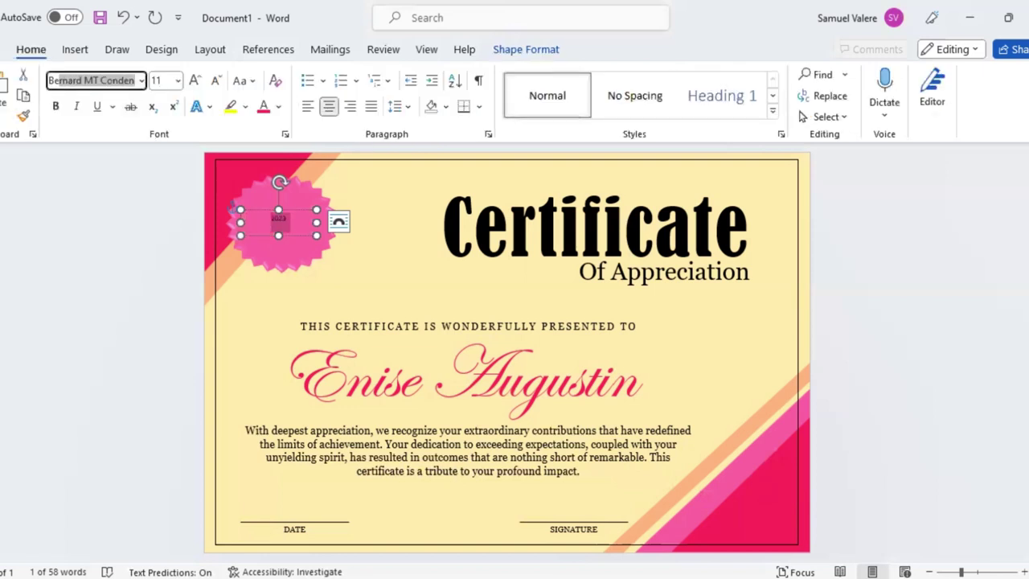
key("Return")
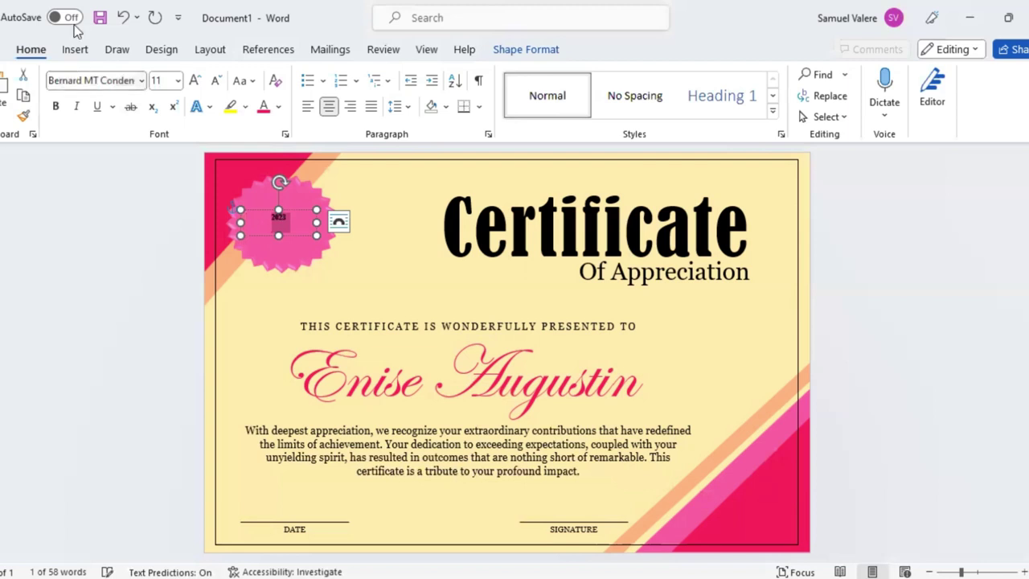
left_click(195, 81)
left_click(195, 81)
left_click(196, 81)
left_click(195, 81)
left_click(196, 81)
left_click(196, 81)
left_click(195, 81)
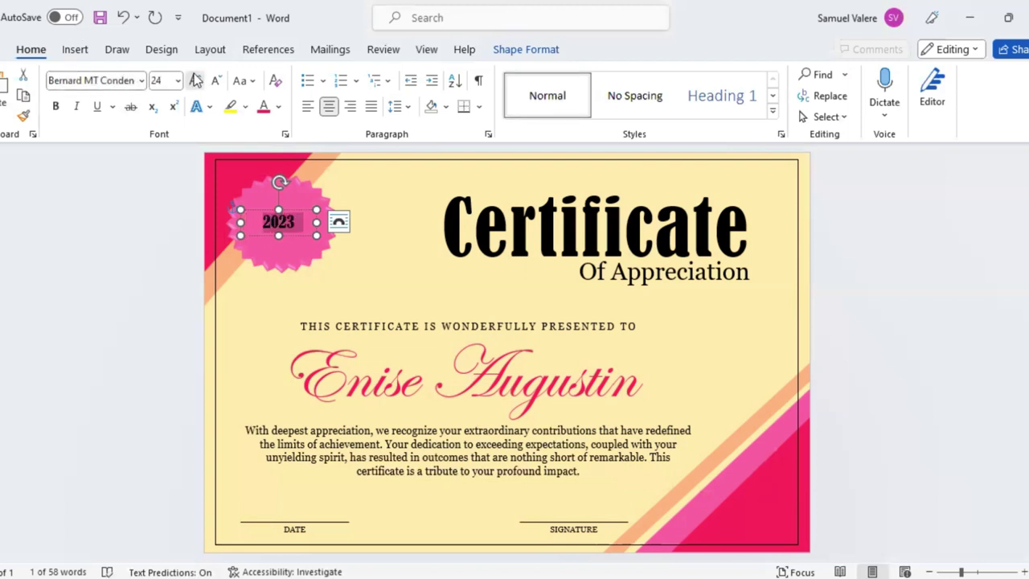
left_click(195, 81)
left_click(195, 81)
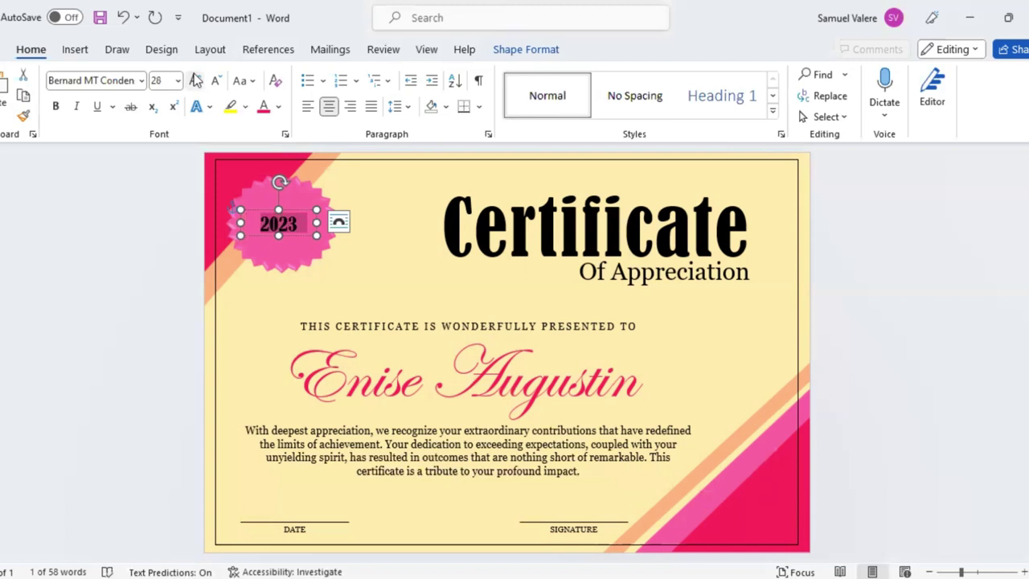
left_click(290, 235)
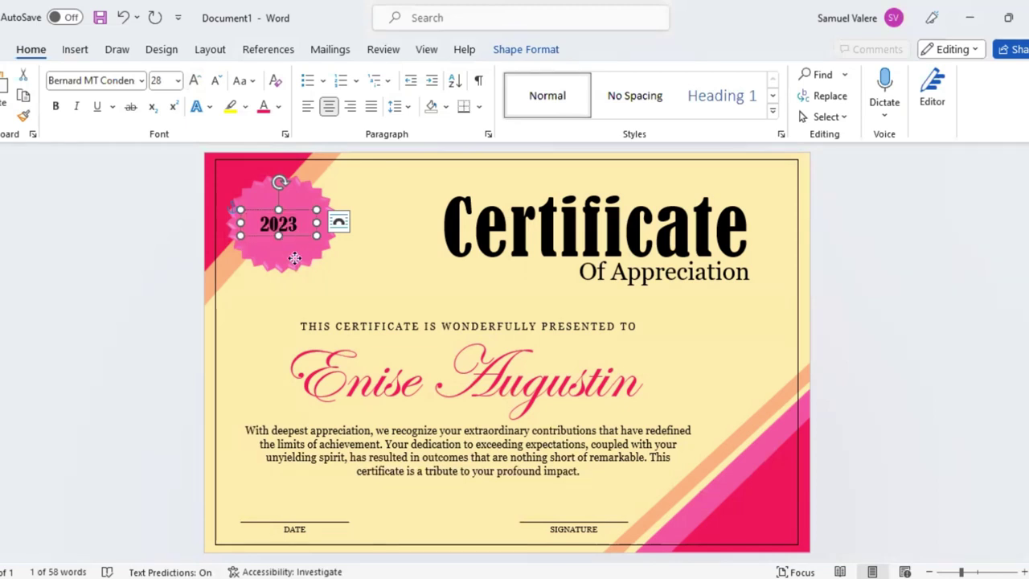
left_click_drag(294, 223, 301, 246)
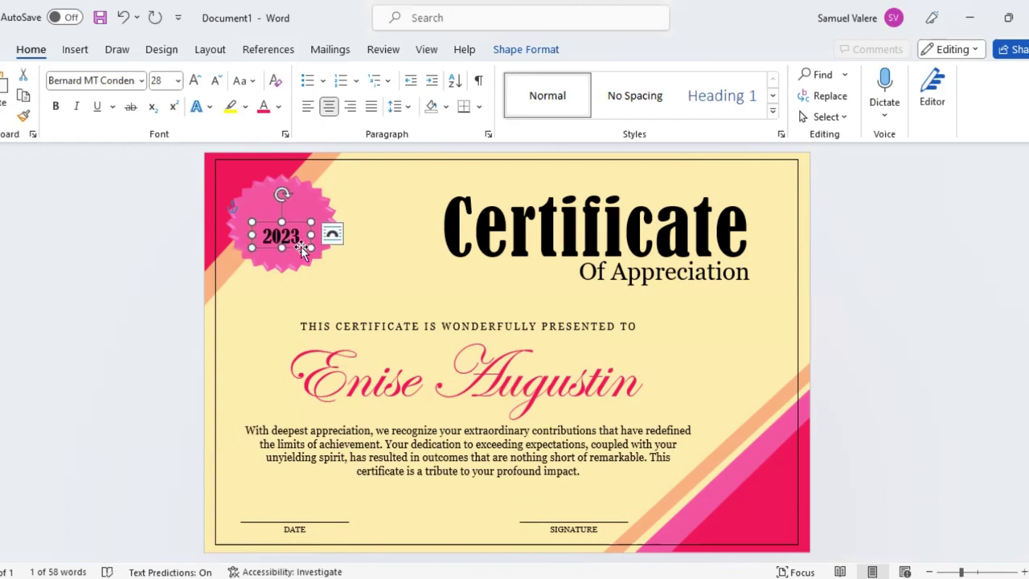
Draw a flowchart connector circle over the seal, adjust its height, and fill it peach.
left_click(75, 49)
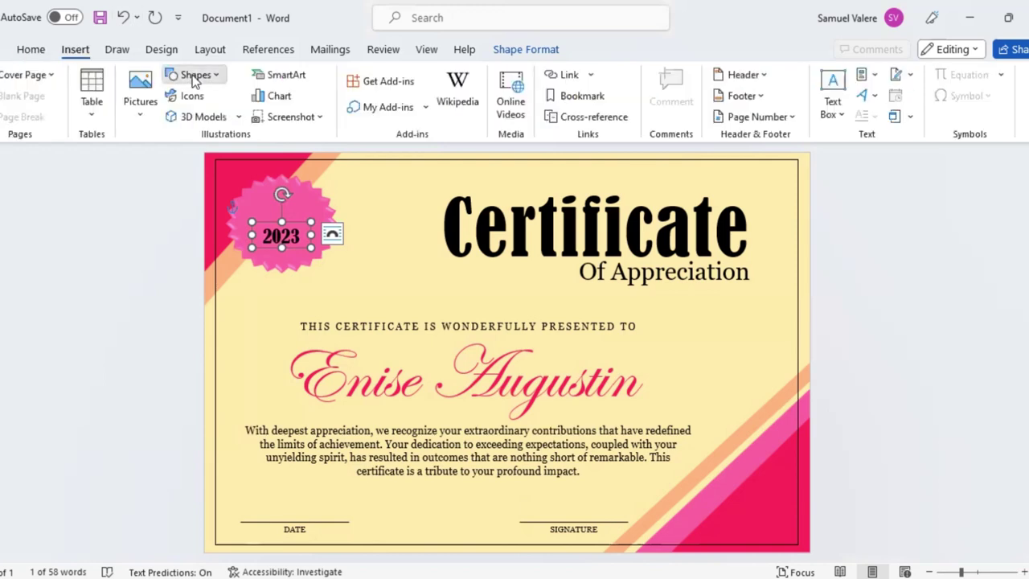
left_click(195, 73)
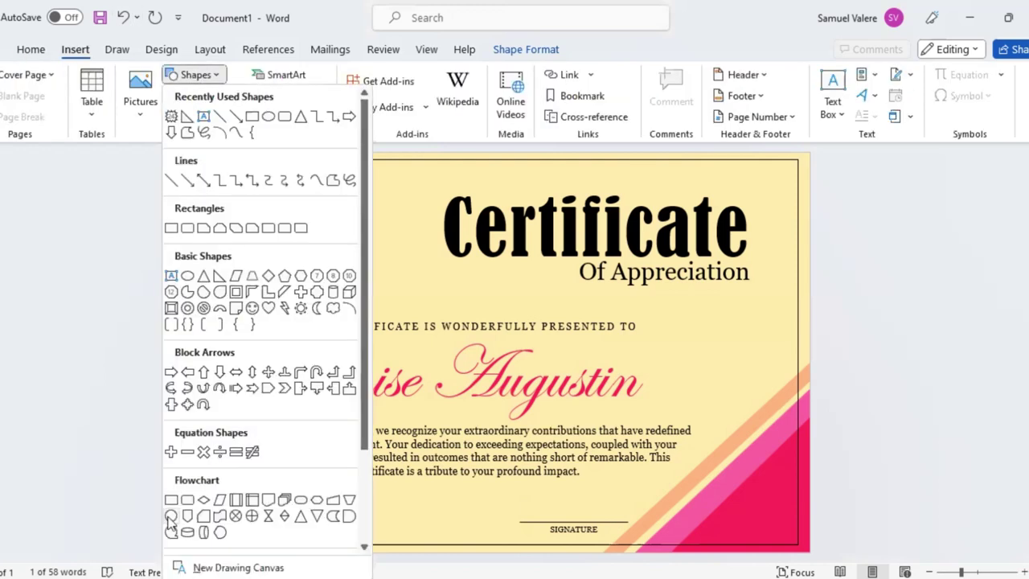
left_click(170, 515)
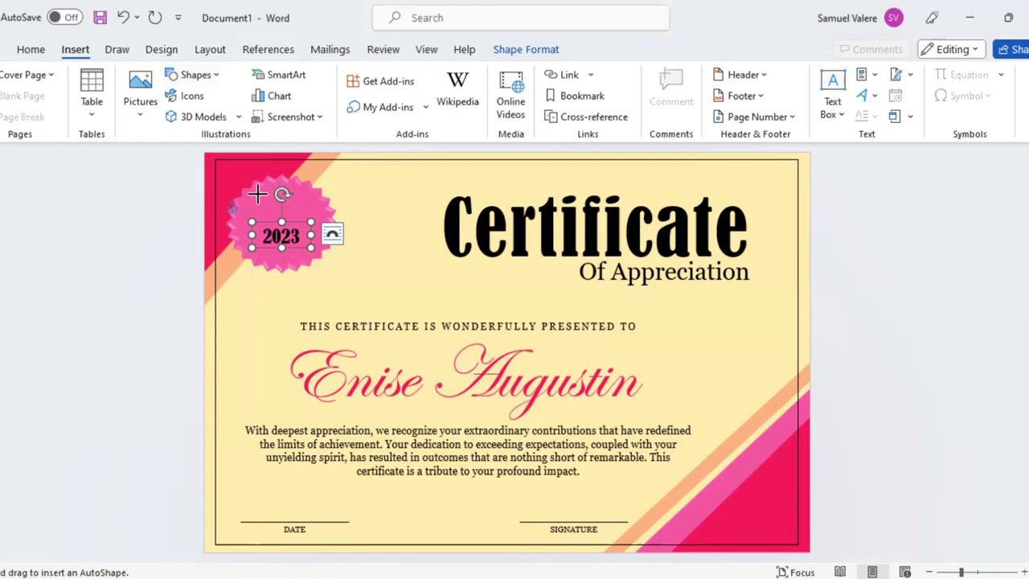
mouse_move(258, 193)
left_mouse_down()
mouse_move(327, 287)
mouse_move(291, 247)
mouse_move(329, 227)
mouse_move(283, 227)
left_mouse_up()
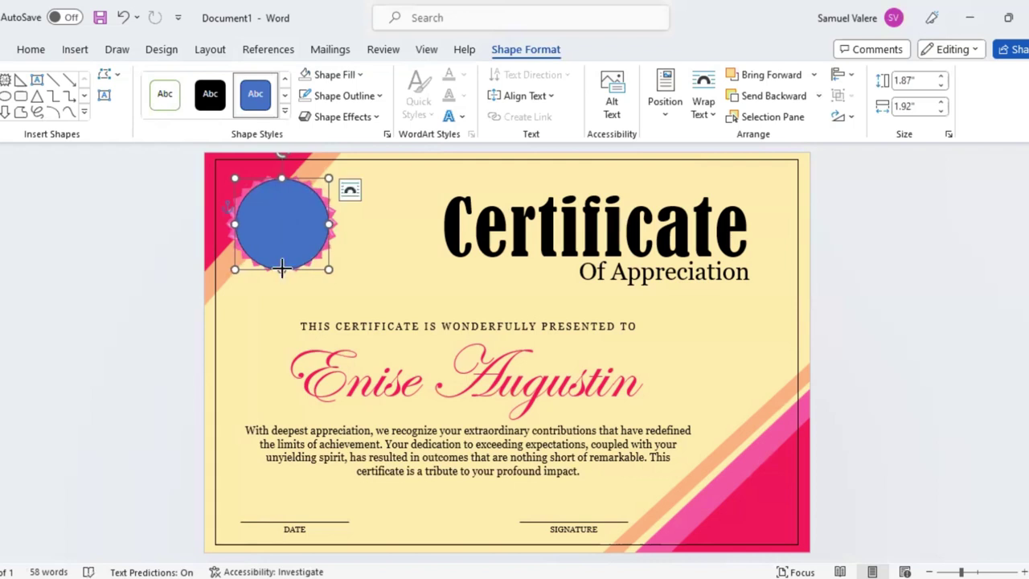
left_click_drag(283, 270, 282, 266)
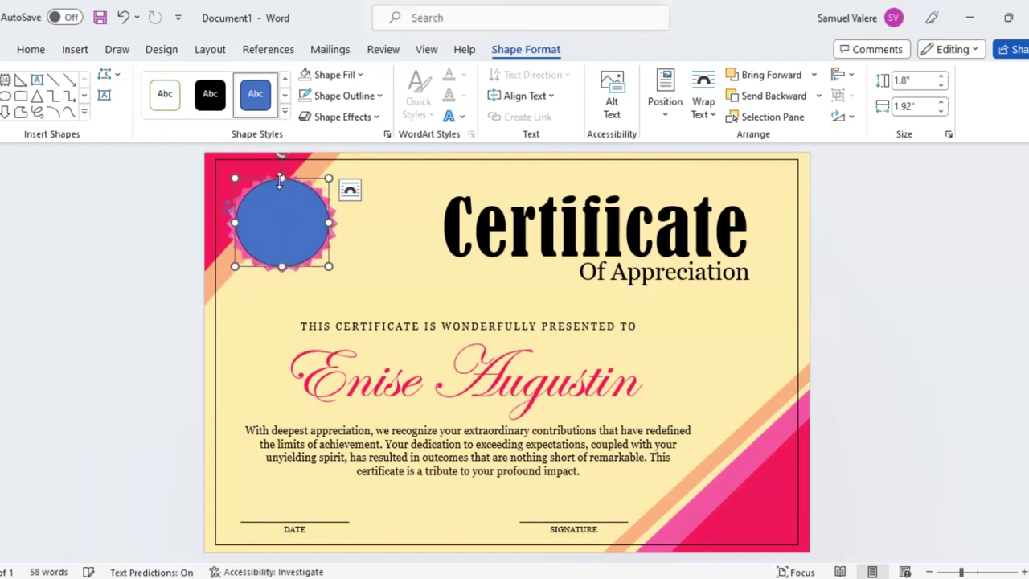
left_click_drag(281, 180, 281, 184)
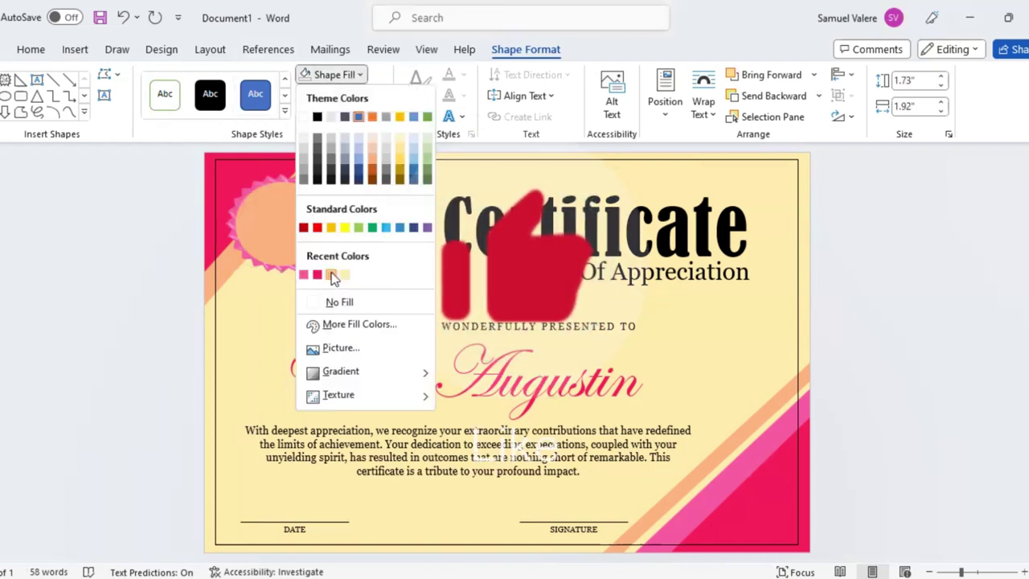
left_click(332, 272)
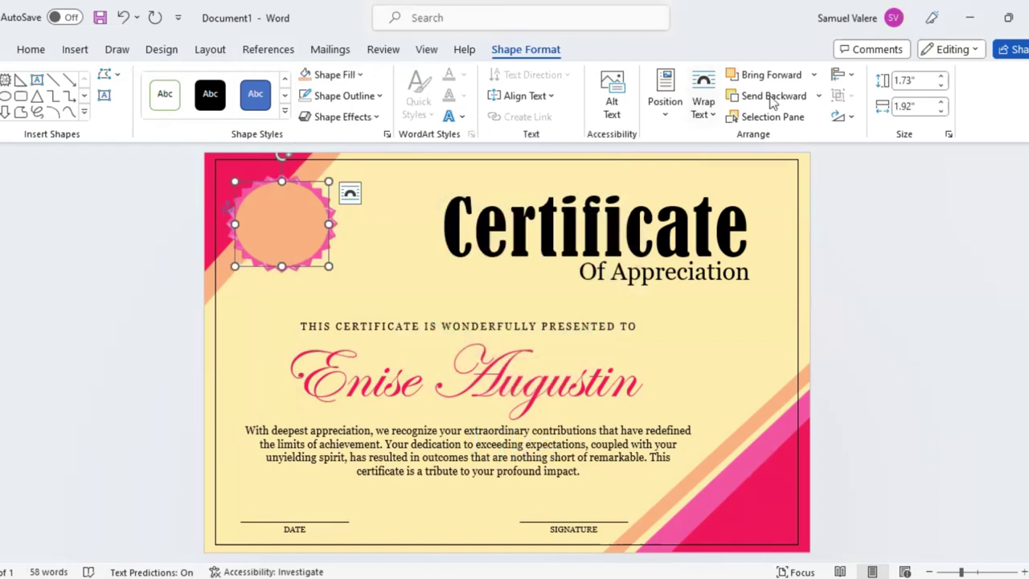
type("2023")
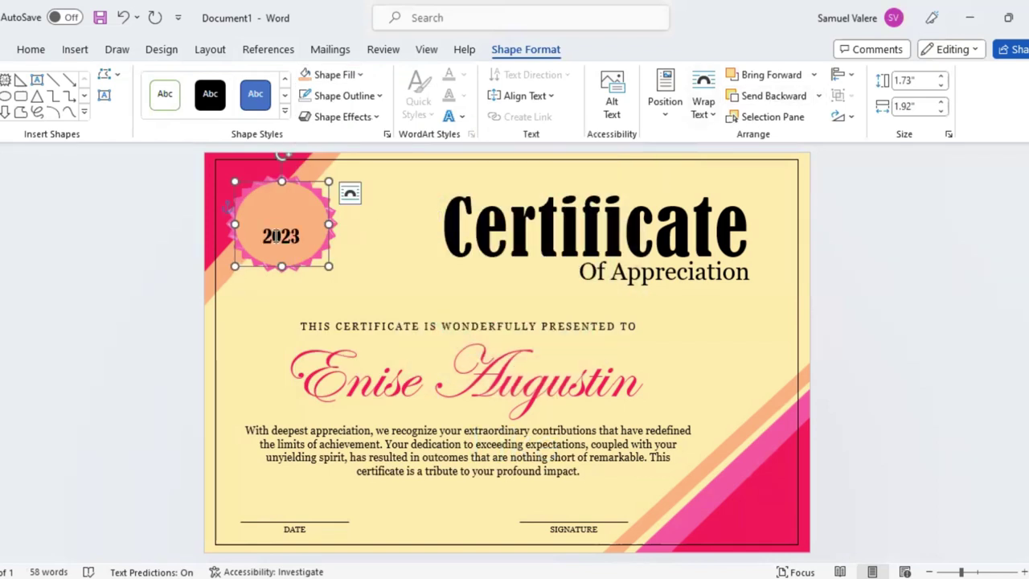
Copy the 2023 text box above the original and replace its text with 'Best'.
left_click_drag(291, 247, 291, 252)
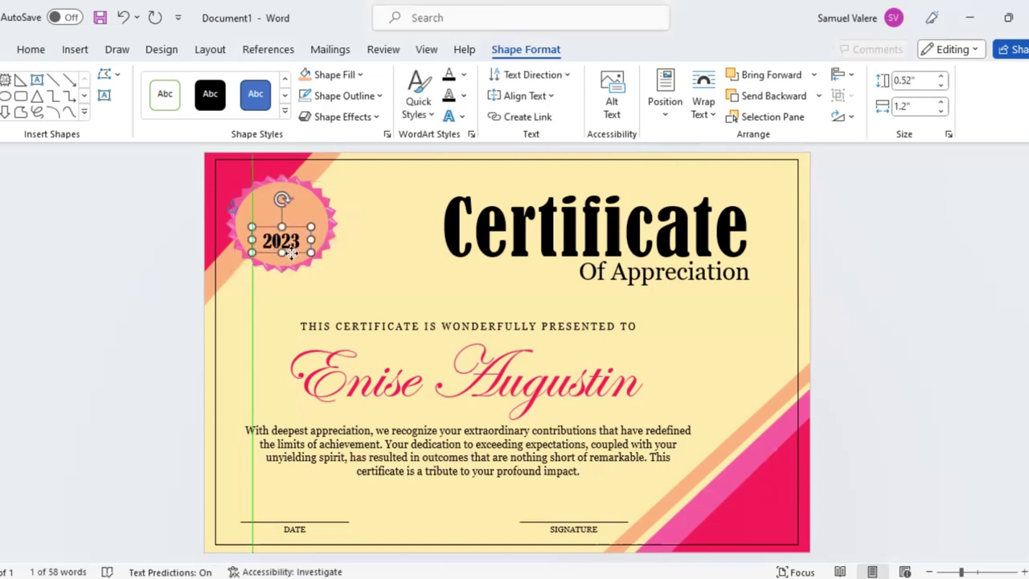
left_click_drag(288, 239, 291, 219)
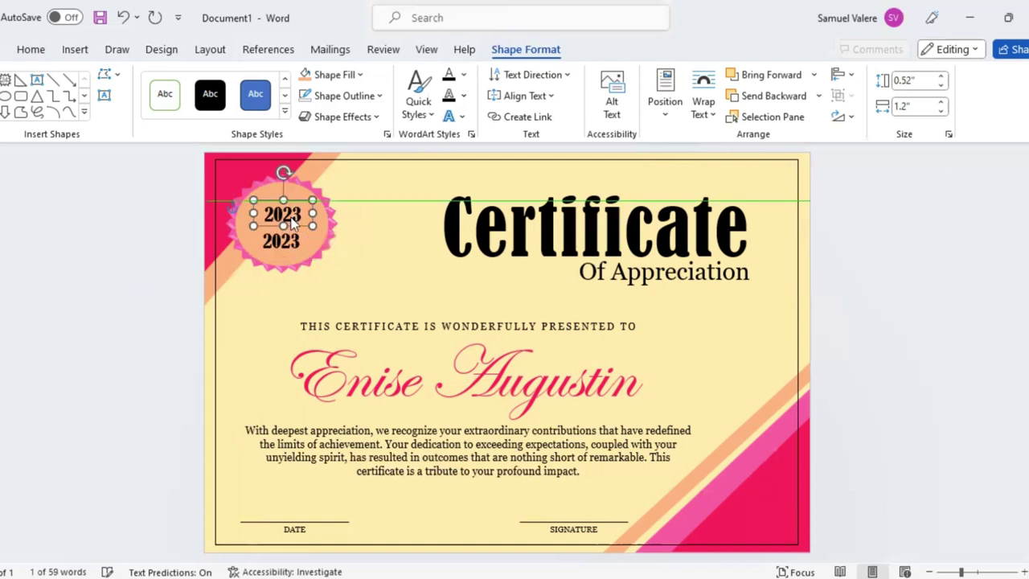
double_click(283, 214)
type("Bes")
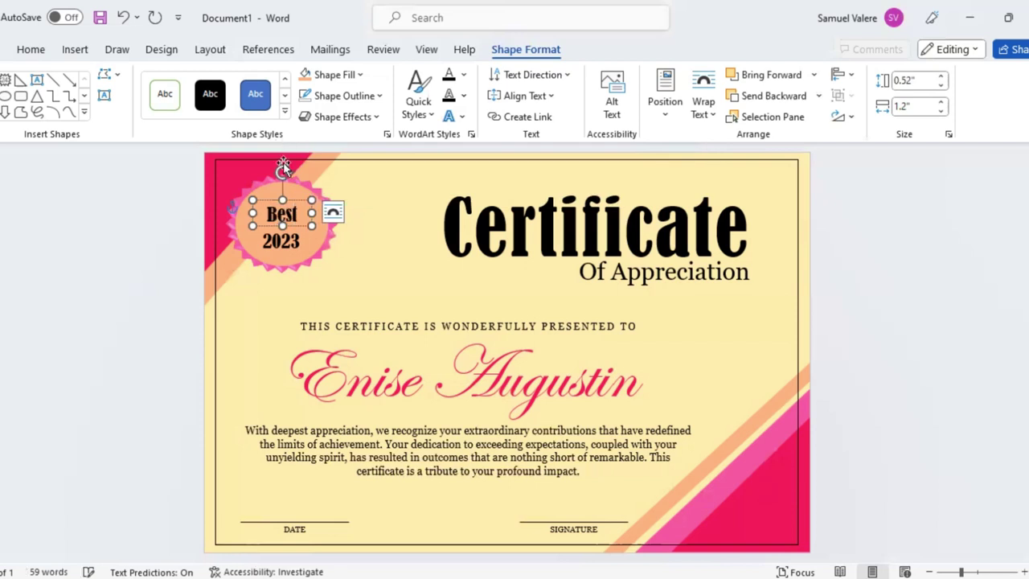
type("t")
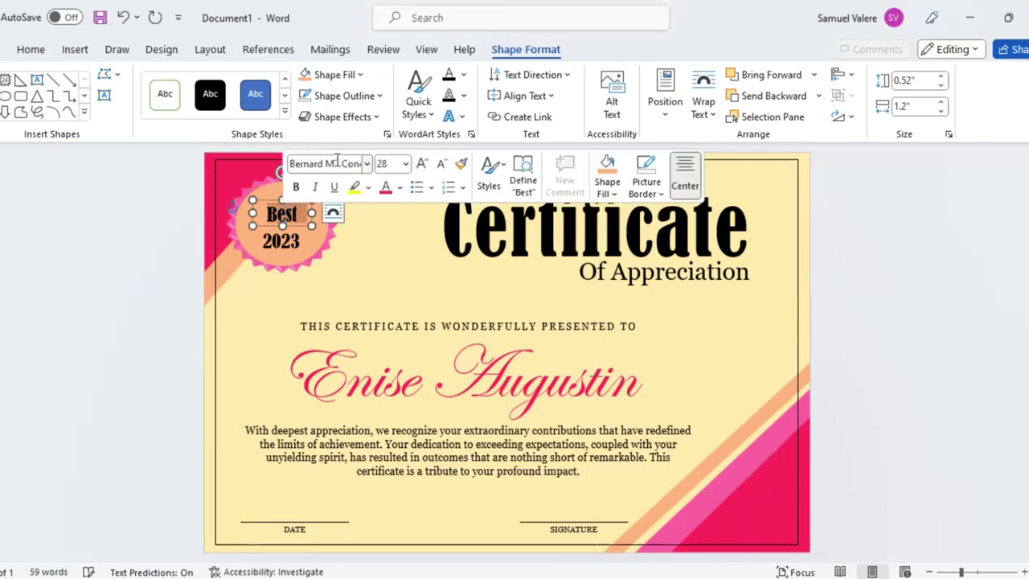
Set Best to Edwardian Script at 48 pt and resize its box to fit.
left_click(326, 163)
type("Edwardian Script")
key("Return")
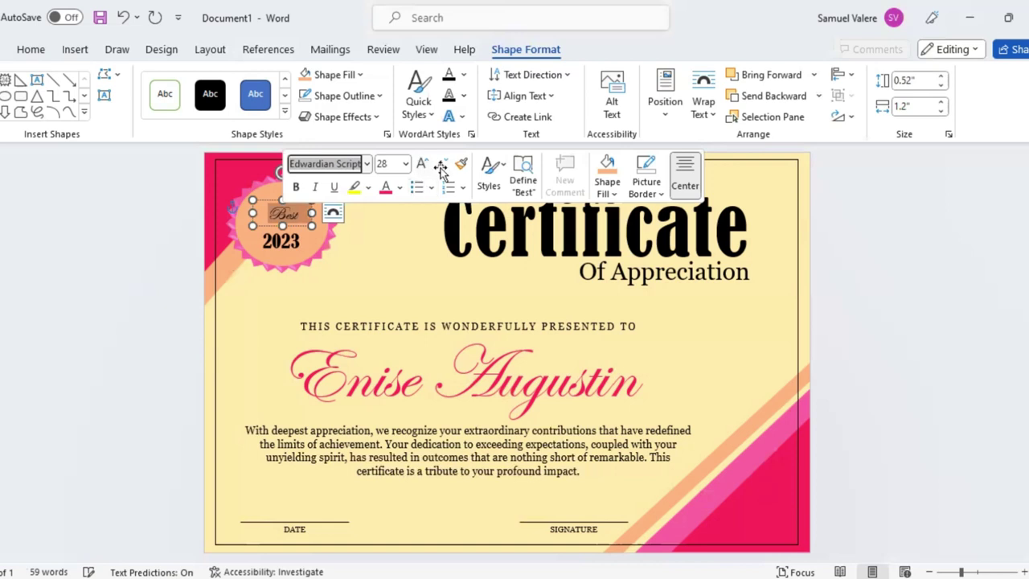
left_click(422, 163)
left_click(422, 163)
left_click(422, 163)
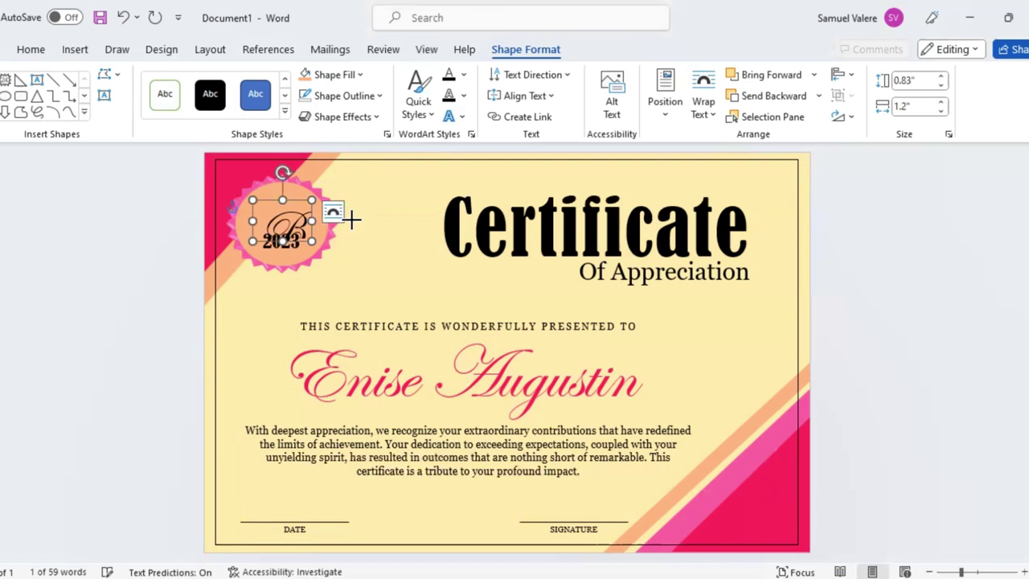
left_click_drag(352, 217, 353, 220)
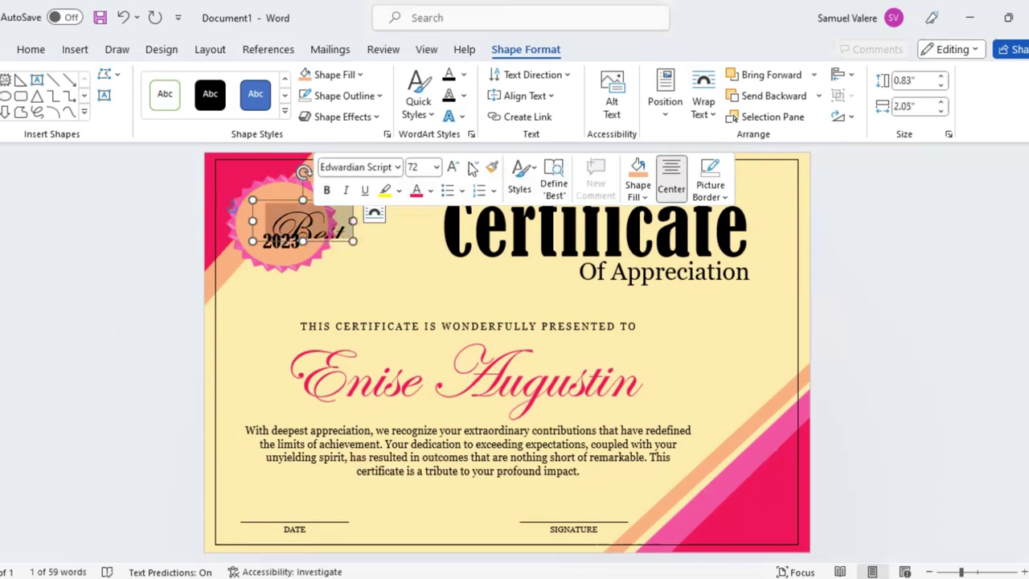
left_click(472, 166)
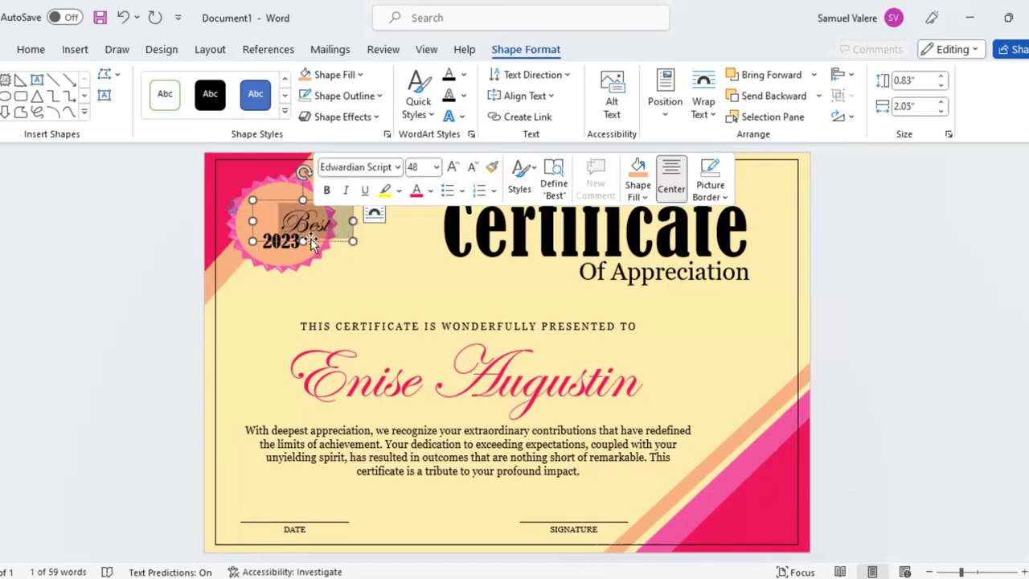
left_click_drag(353, 221, 297, 223)
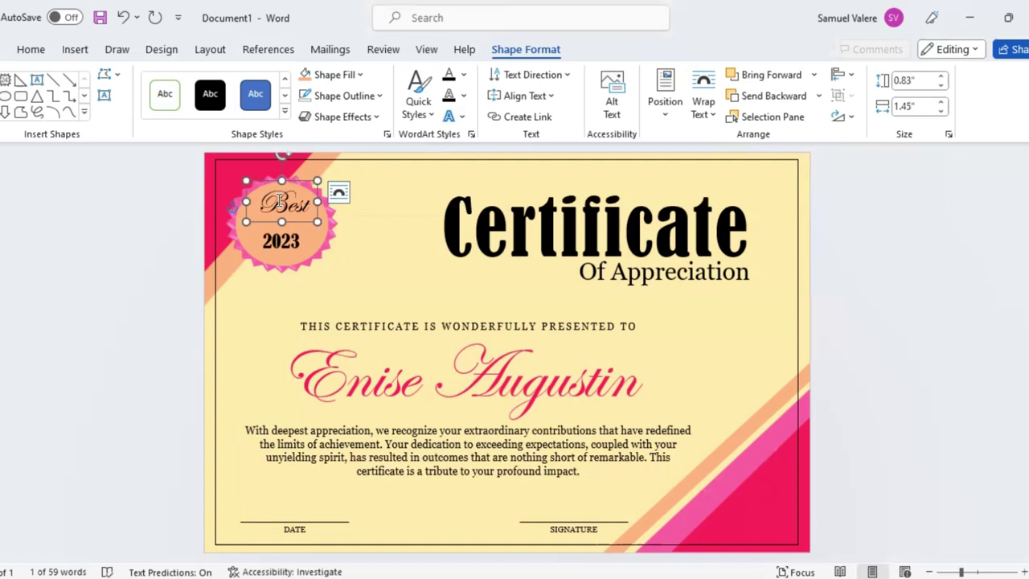
Colour the word Best pink-red.
double_click(282, 202)
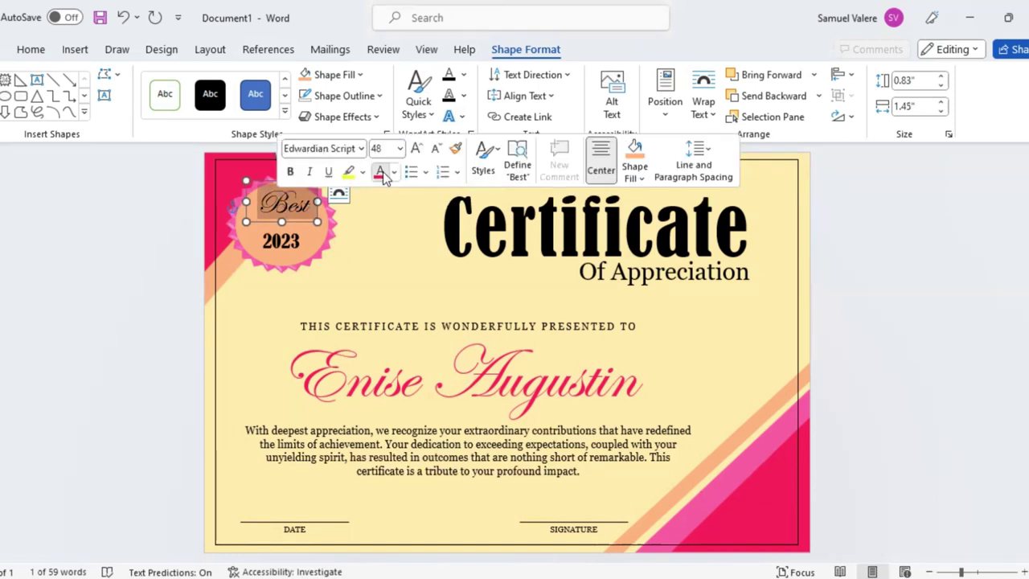
left_click(380, 172)
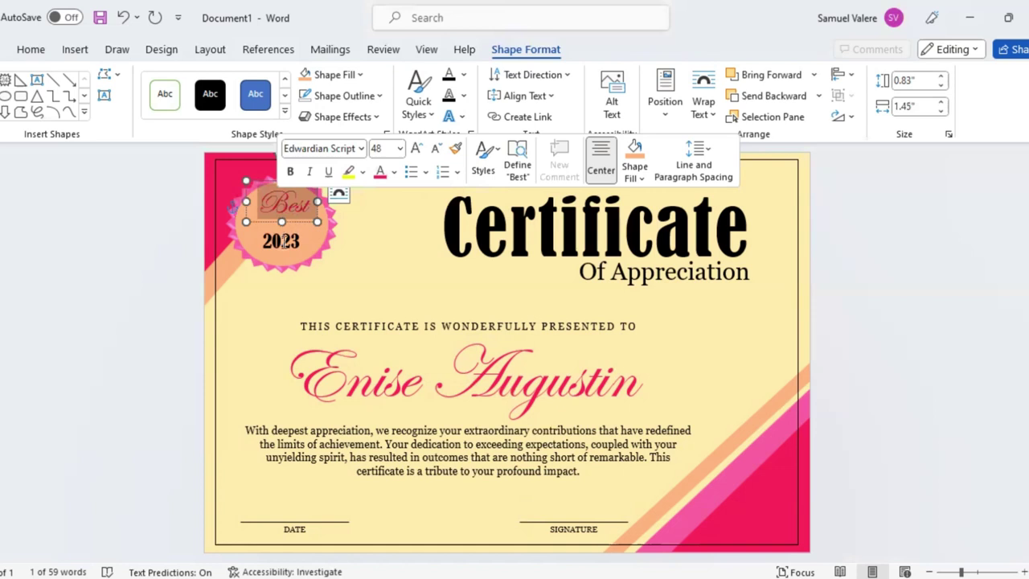
left_click(294, 253)
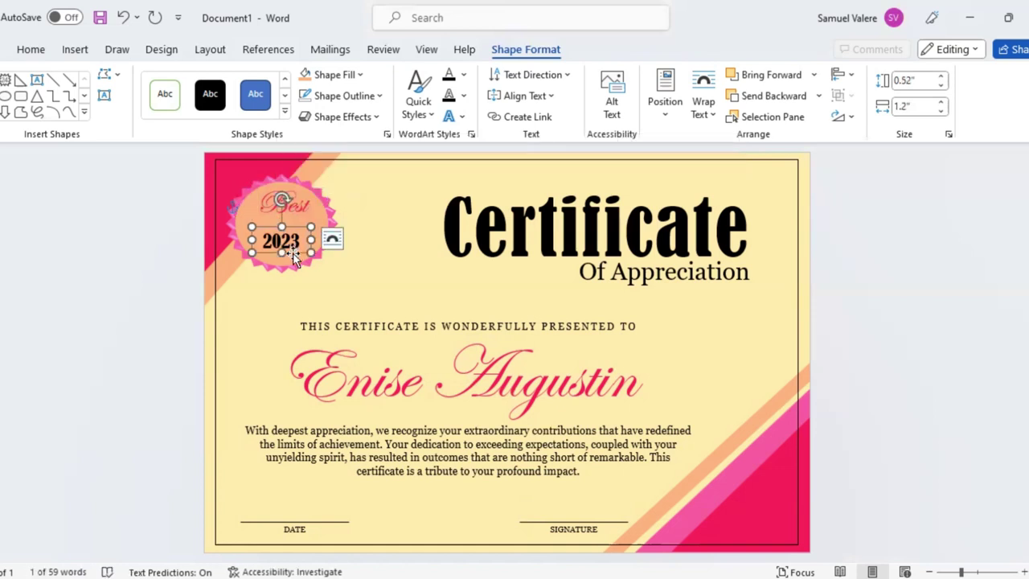
Lower the 2023 box slightly, then duplicate it as a new box reading 'Award'.
left_click_drag(293, 253, 293, 258)
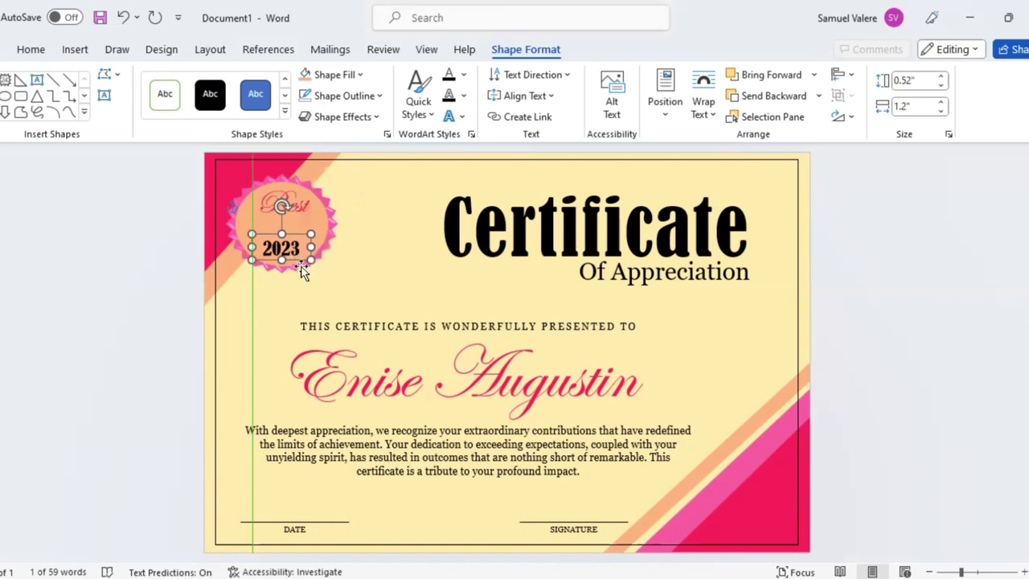
left_click_drag(302, 271, 294, 233)
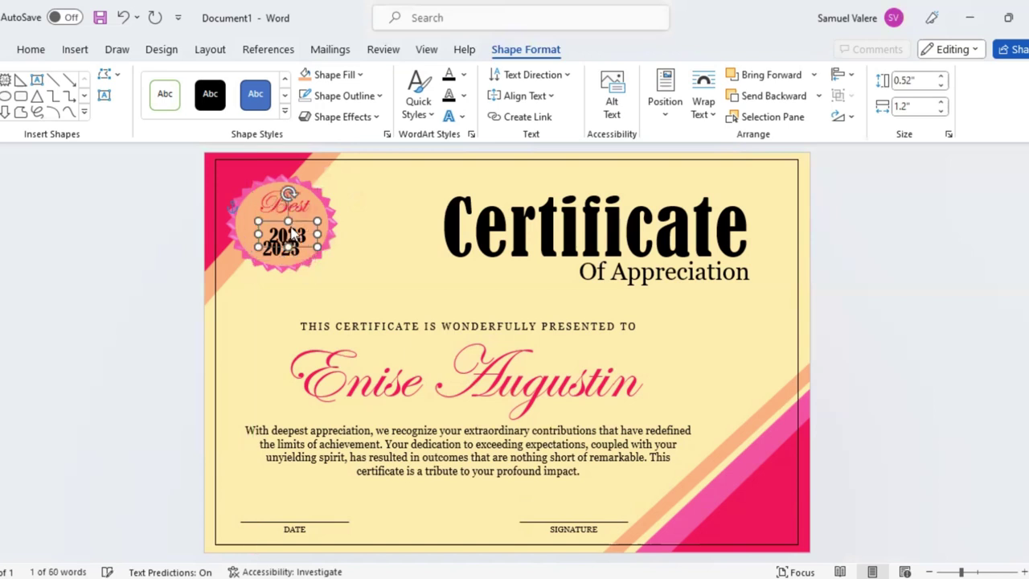
type("A")
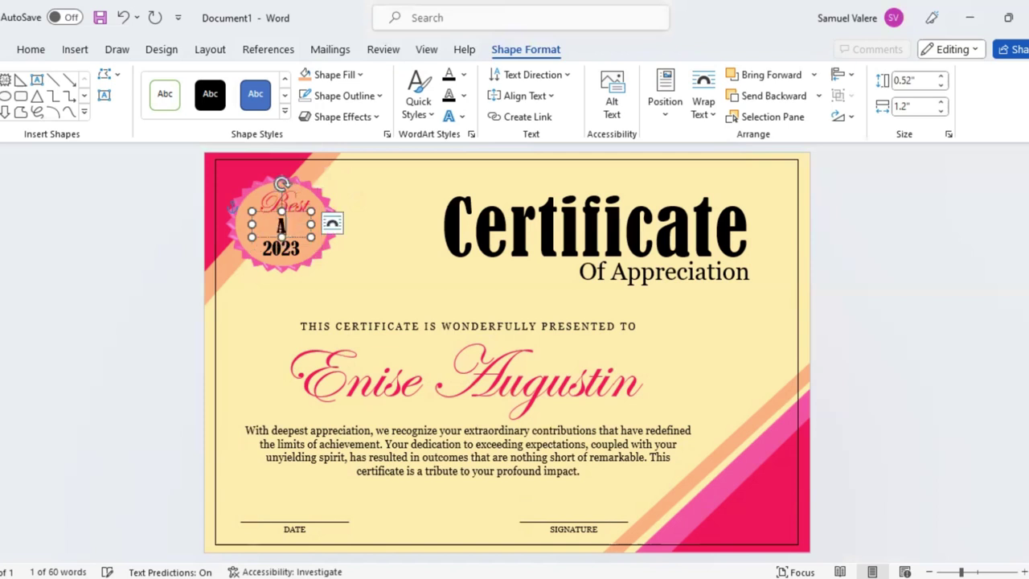
type("ward")
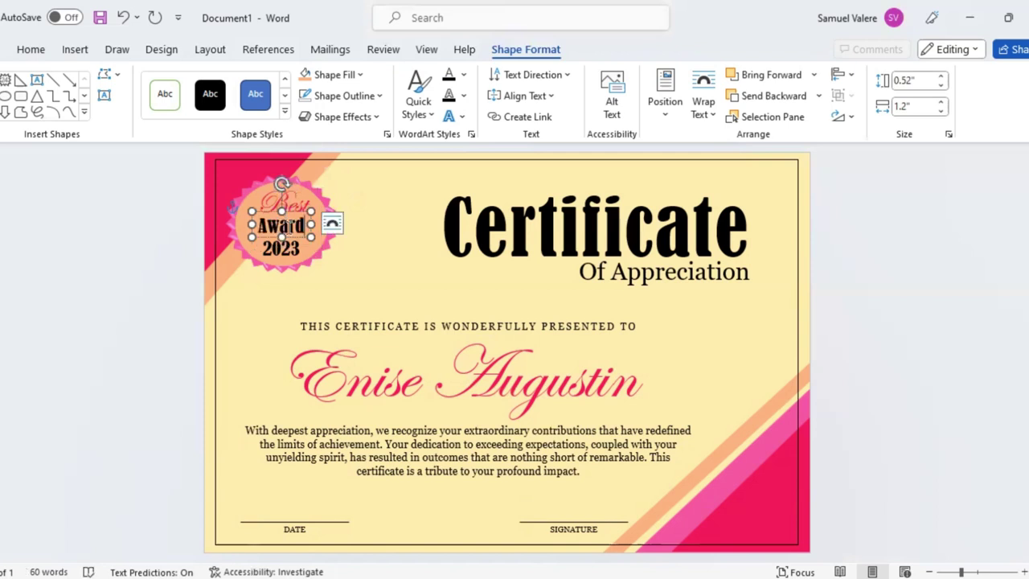
Format the new text as AWARD in 36 pt capitals and widen and centre its box.
key("ctrl+a")
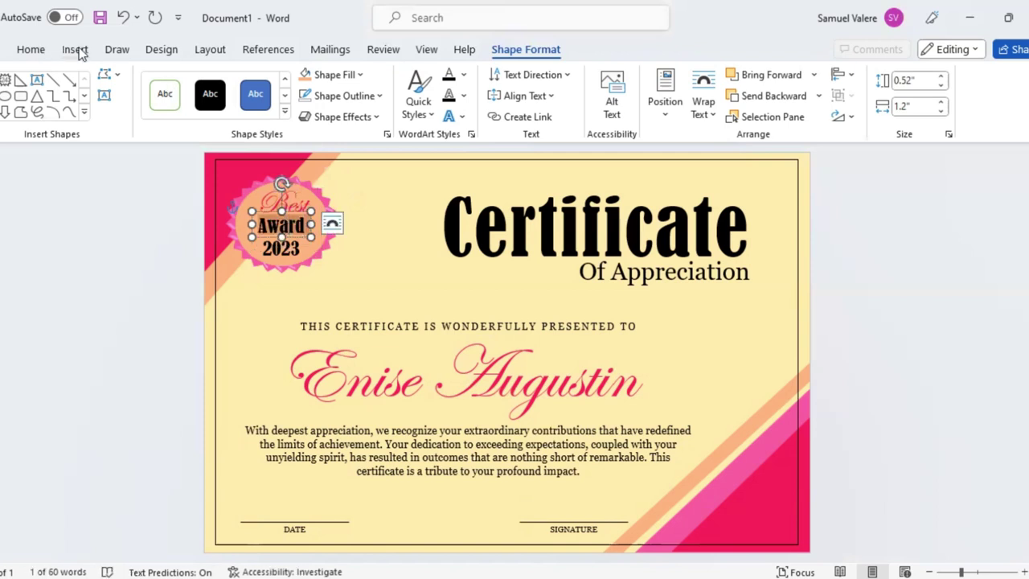
left_click(36, 50)
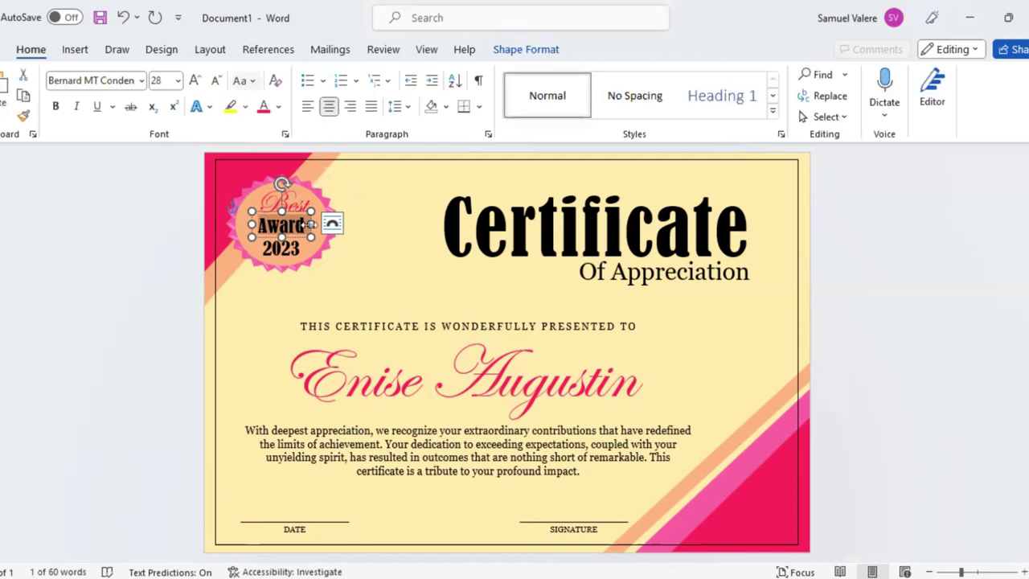
key("ctrl+shift+a")
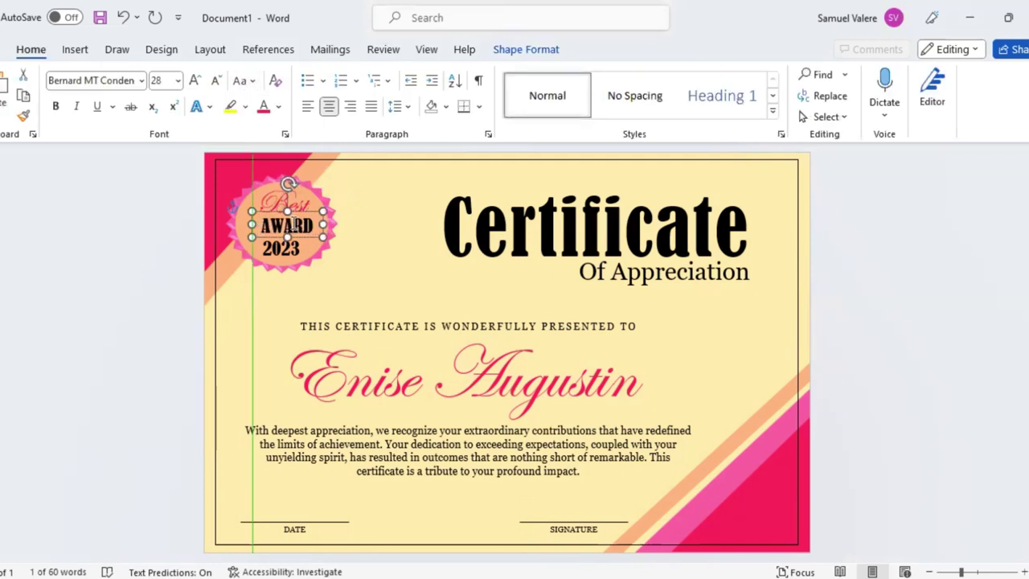
left_click(433, 173)
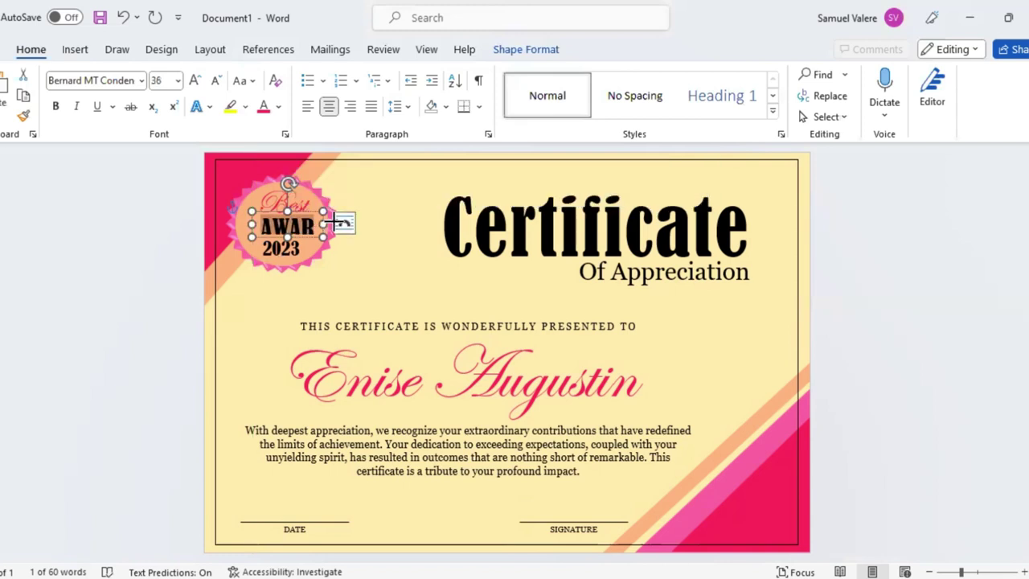
left_click_drag(334, 219, 304, 242)
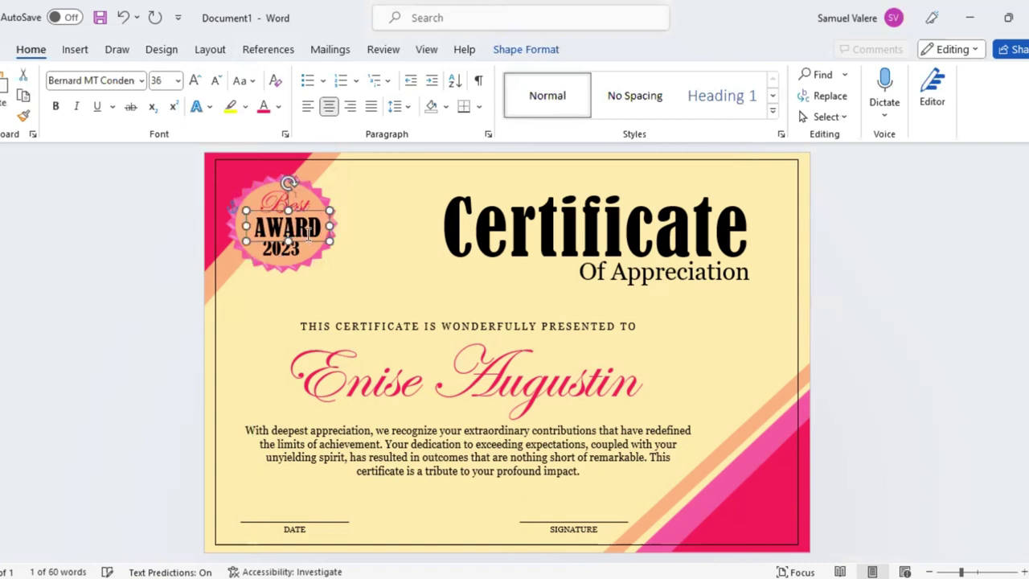
key("Left")
key("Left")
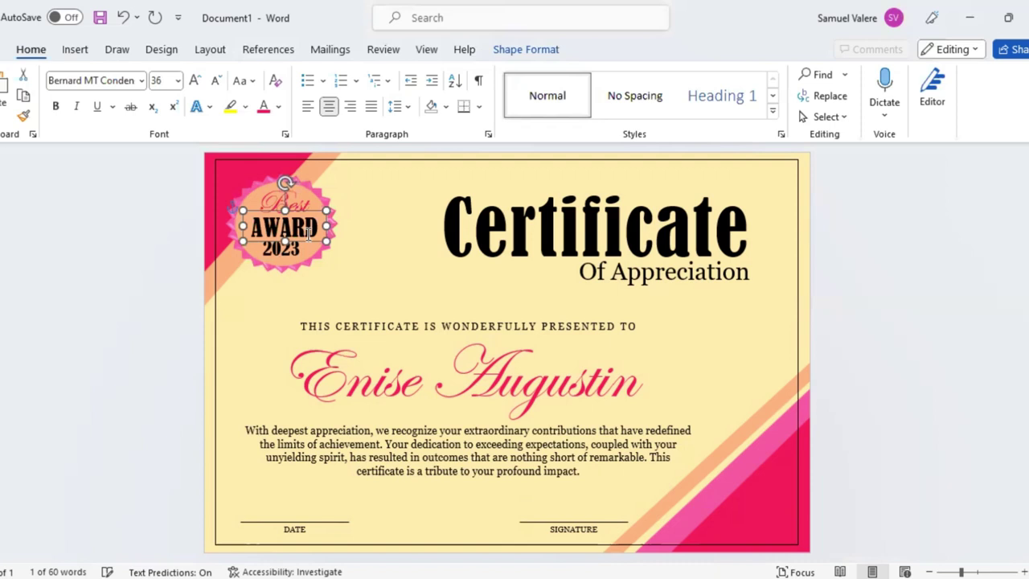
key("Left")
key("Left")
key("Right")
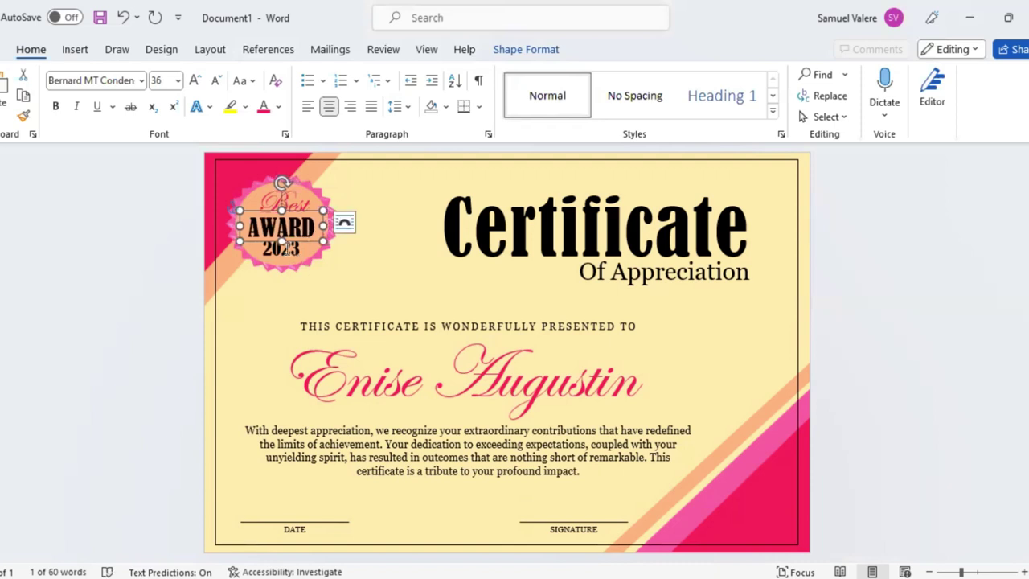
Make the 2023 text 26 pt and red, and adjust its box position.
left_click(291, 263)
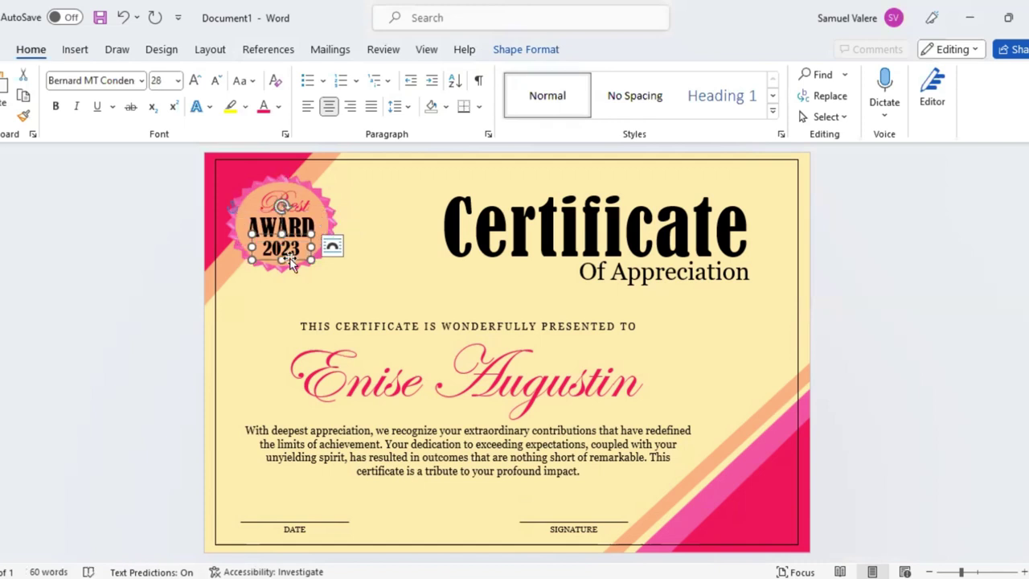
double_click(288, 251)
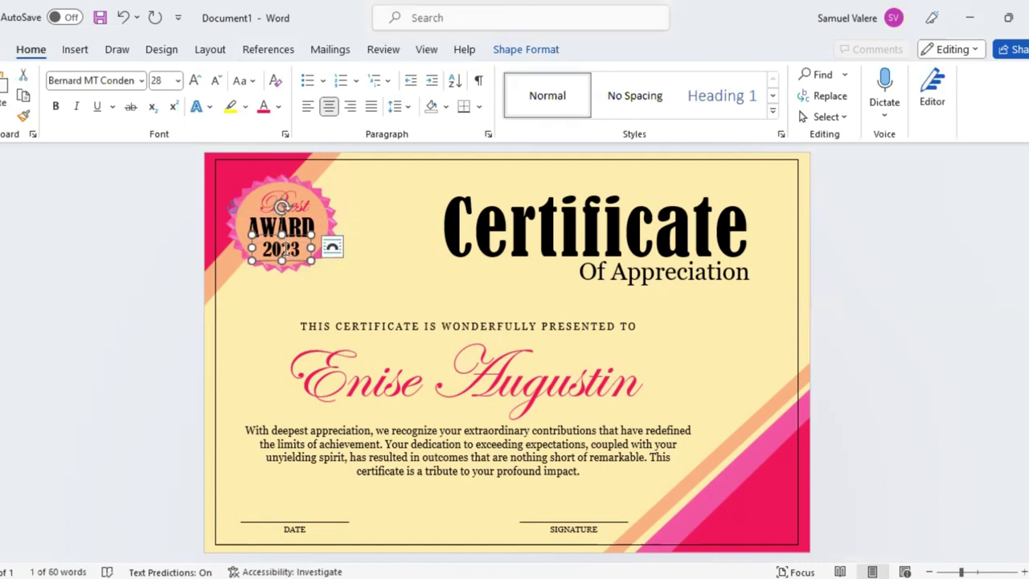
left_click(443, 196)
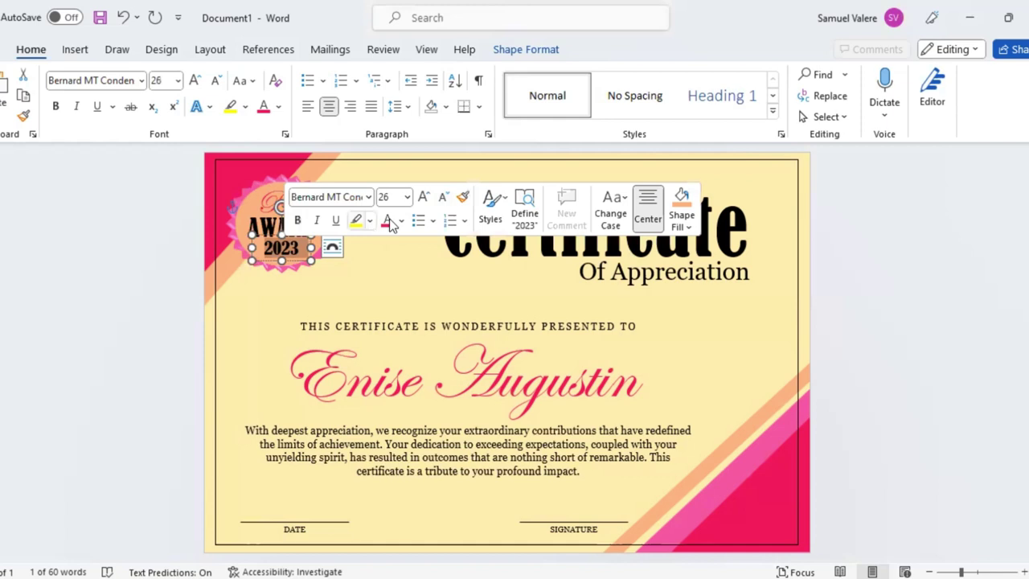
left_click(387, 220)
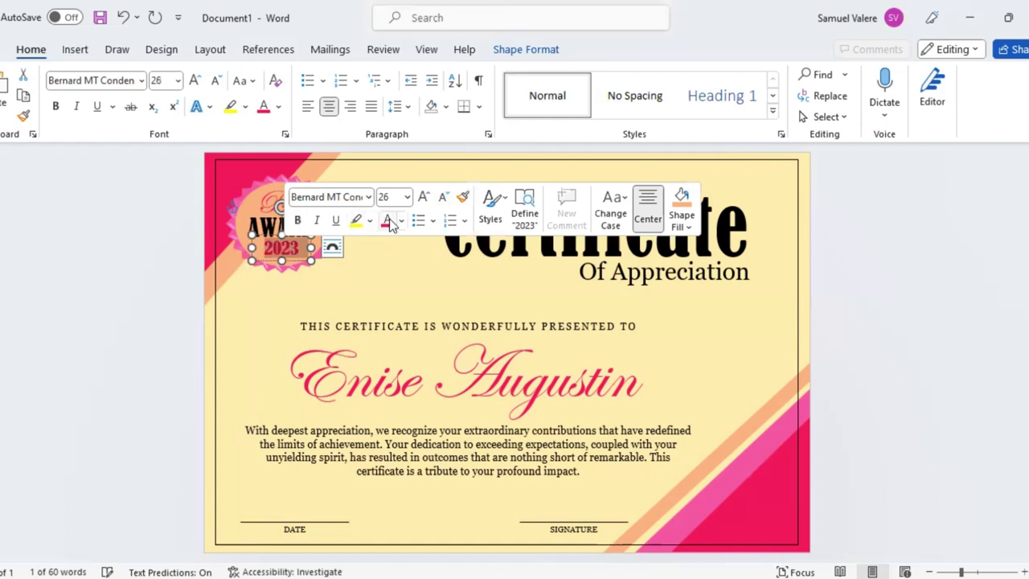
left_click(296, 265)
left_click(296, 265)
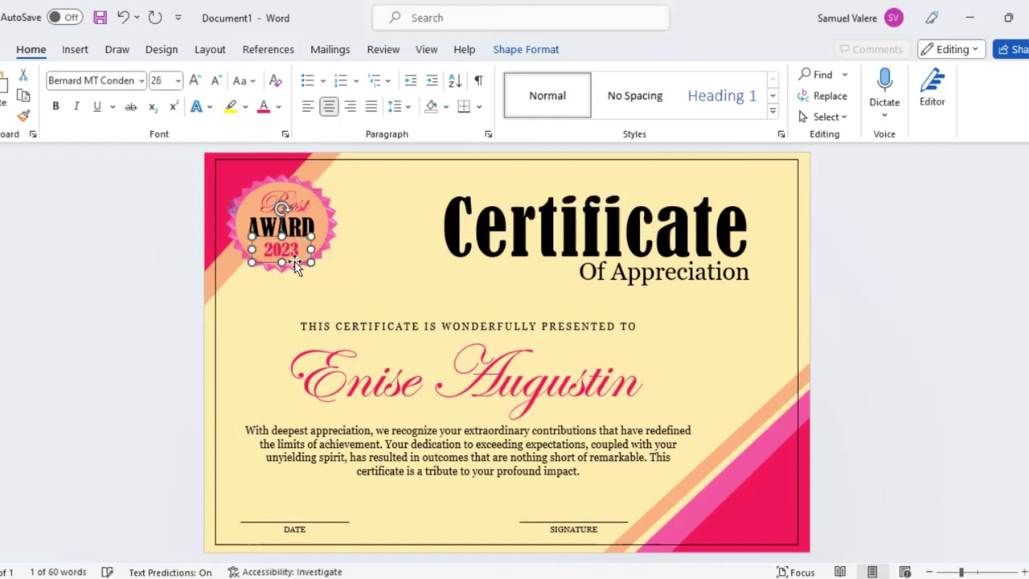
left_click(372, 222)
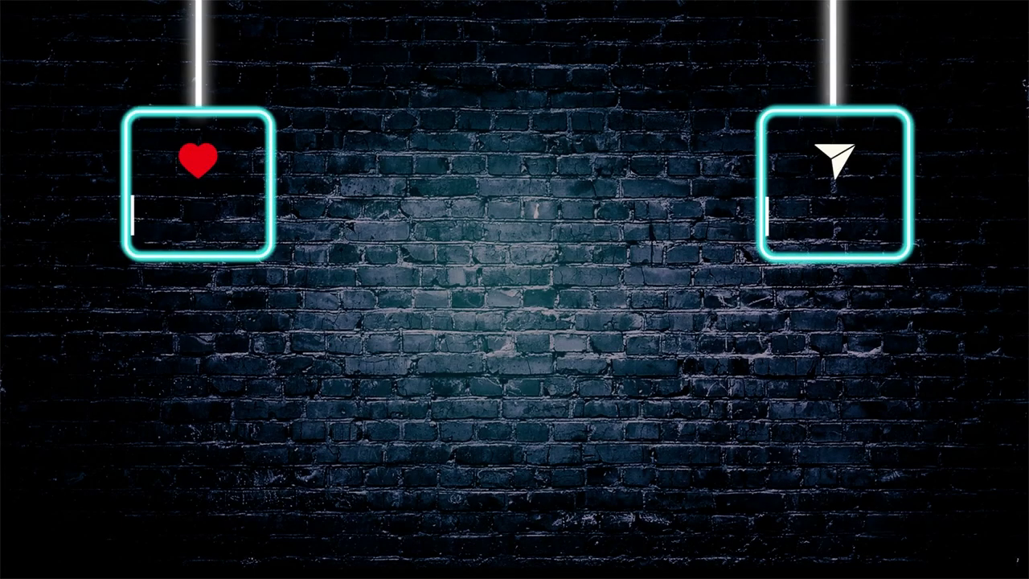